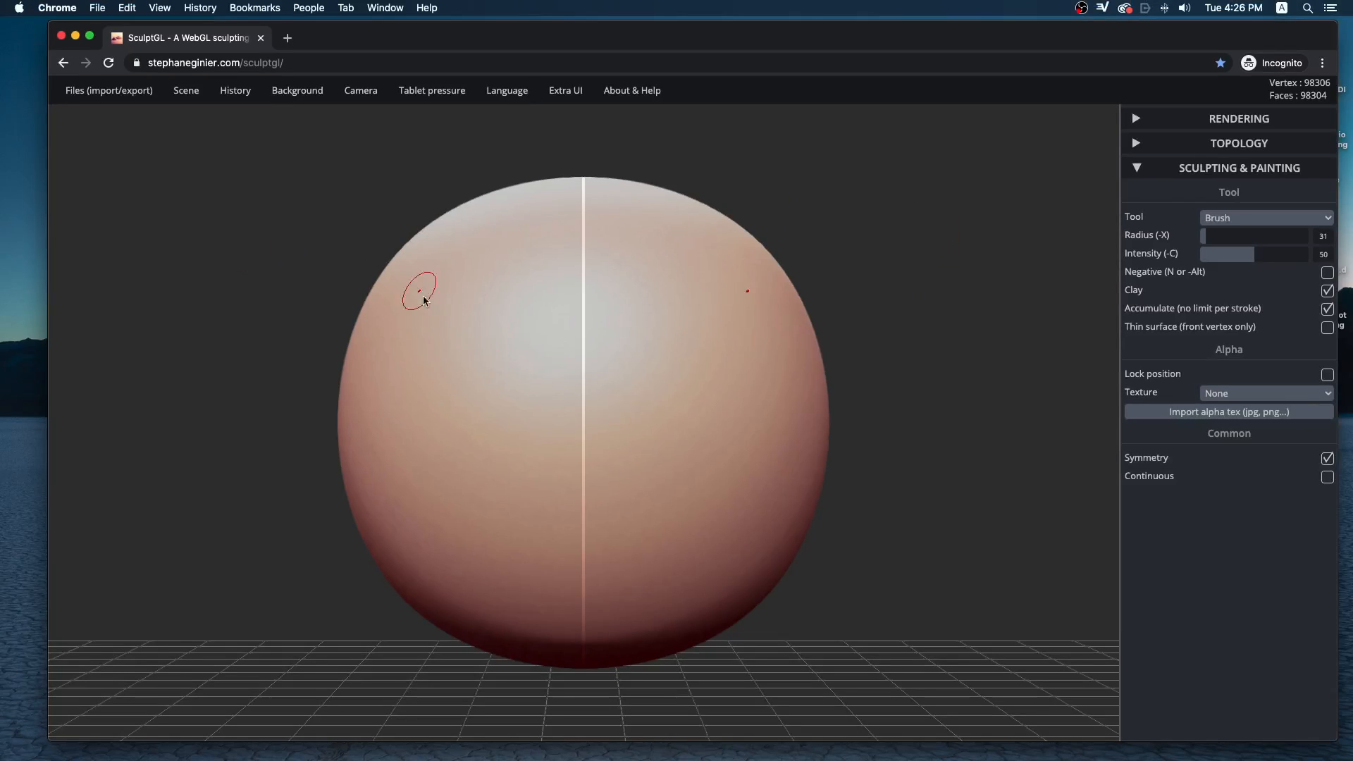
Sculpt raised crossing brush strokes across the front of the sphere with symmetry on, forming a rough face-like relief
{"action": "mouse_move", "coordinate": [574, 352]}
{"action": "left_mouse_down"}
{"action": "mouse_move", "coordinate": [537, 332]}
{"action": "mouse_move", "coordinate": [591, 480]}
{"action": "mouse_move", "coordinate": [539, 465]}
{"action": "left_mouse_up"}
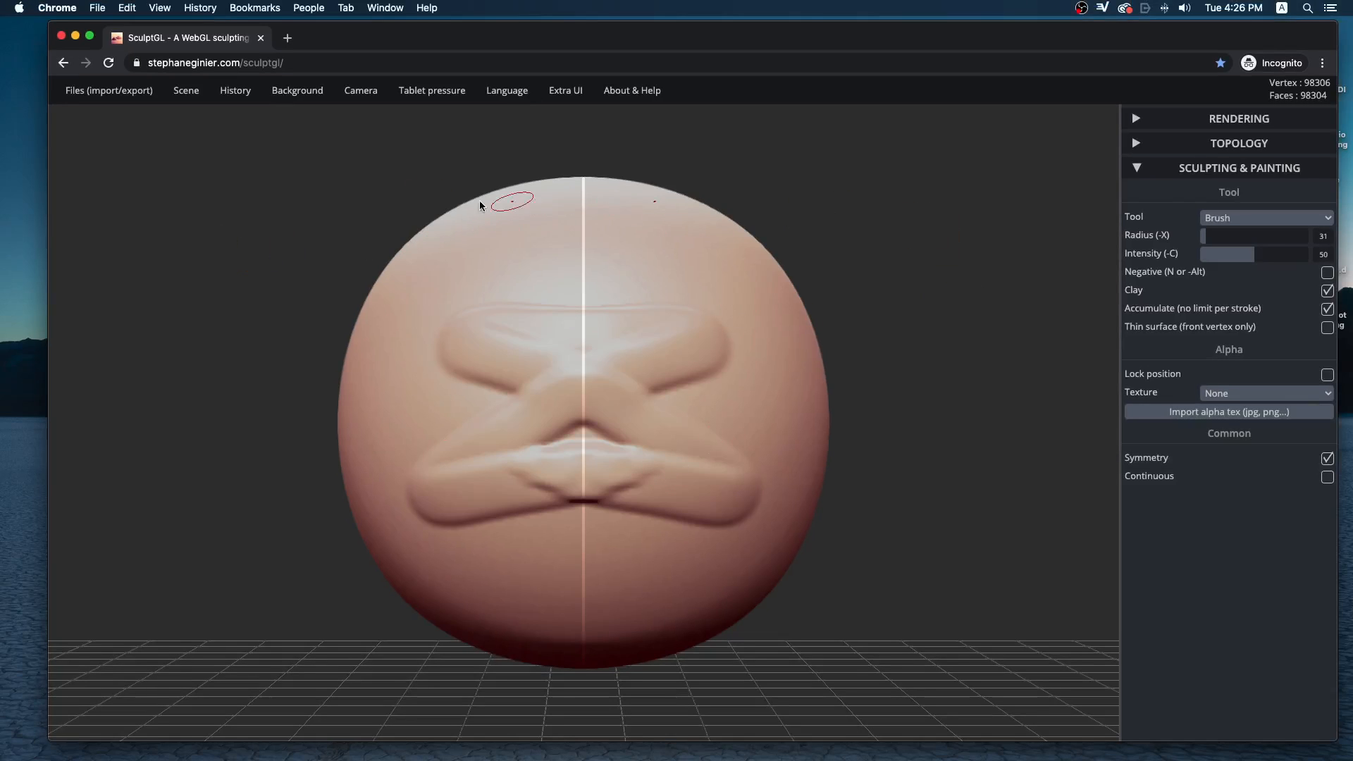
{"action": "mouse_move", "coordinate": [239, 222]}
{"action": "left_mouse_down"}
{"action": "mouse_move", "coordinate": [284, 257]}
{"action": "mouse_move", "coordinate": [191, 326]}
{"action": "mouse_move", "coordinate": [263, 320]}
{"action": "mouse_move", "coordinate": [178, 414]}
{"action": "mouse_move", "coordinate": [256, 378]}
{"action": "mouse_move", "coordinate": [136, 374]}
{"action": "mouse_move", "coordinate": [145, 383]}
{"action": "mouse_move", "coordinate": [224, 206]}
{"action": "left_mouse_up"}
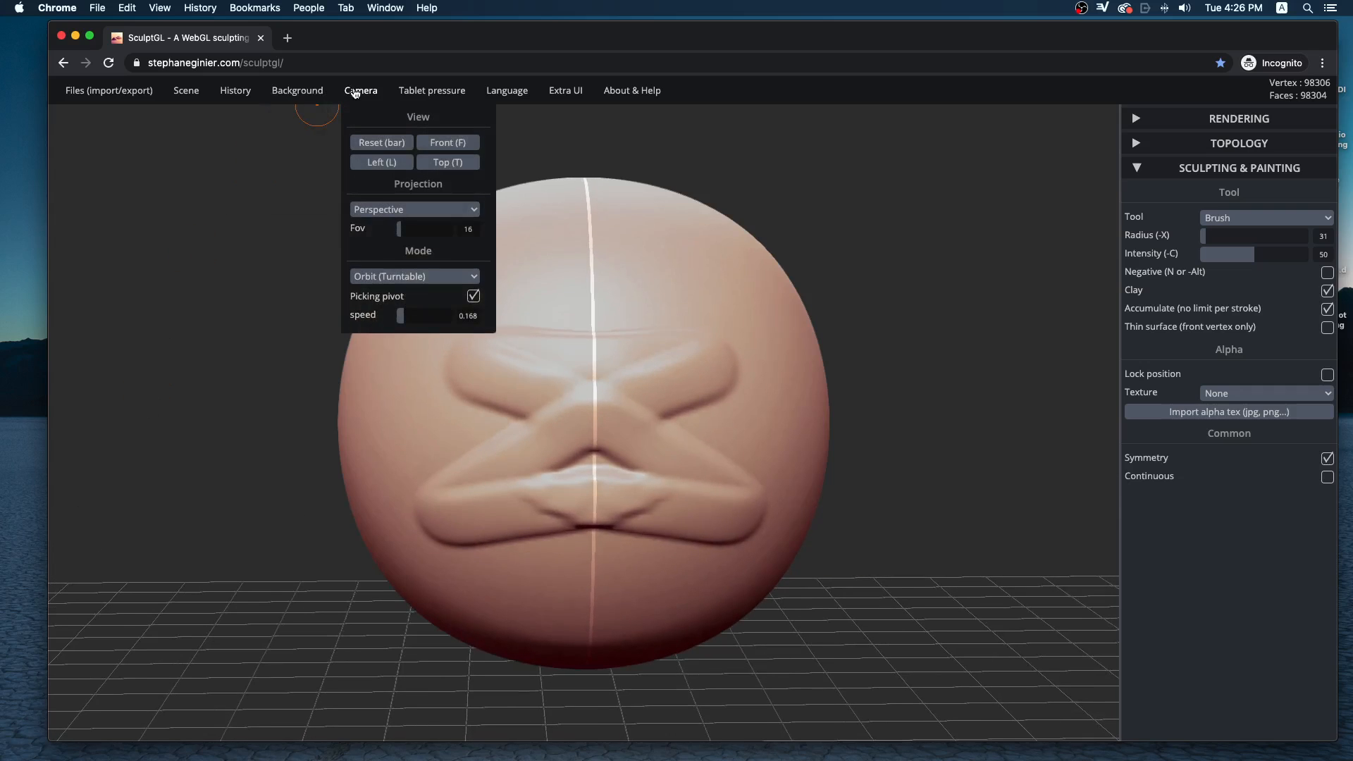
Examine the sculpted relief on the sphere from different angles and positions by rotating and panning the view
{"action": "mouse_move", "coordinate": [346, 95]}
{"action": "mouse_move", "coordinate": [266, 362]}
{"action": "left_mouse_down"}
{"action": "mouse_move", "coordinate": [352, 290]}
{"action": "mouse_move", "coordinate": [339, 368]}
{"action": "mouse_move", "coordinate": [235, 365]}
{"action": "mouse_move", "coordinate": [299, 290]}
{"action": "mouse_move", "coordinate": [915, 289]}
{"action": "mouse_move", "coordinate": [733, 308]}
{"action": "mouse_move", "coordinate": [981, 277]}
{"action": "mouse_move", "coordinate": [899, 323]}
{"action": "mouse_move", "coordinate": [849, 284]}
{"action": "left_mouse_up"}
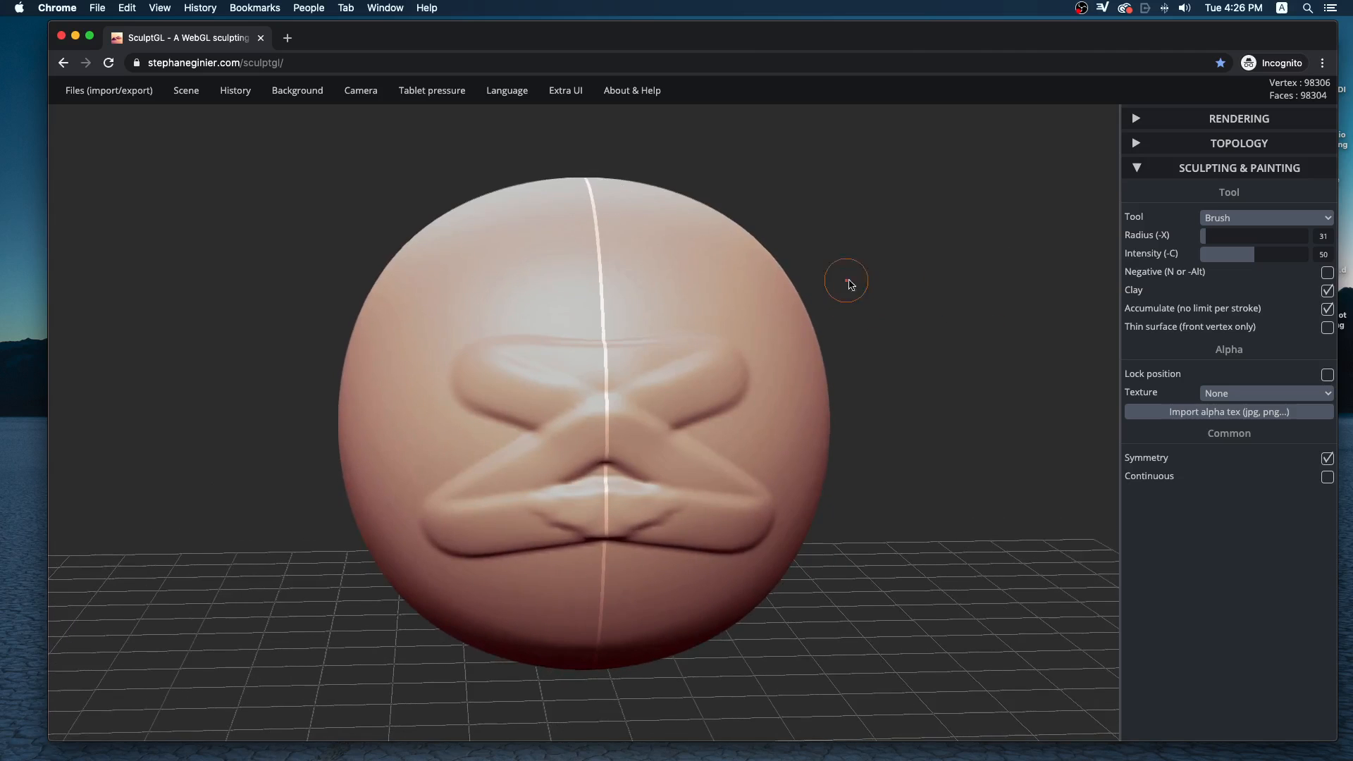
{"action": "key", "text": "ctrl"}
{"action": "mouse_move", "coordinate": [921, 377]}
{"action": "left_mouse_down"}
{"action": "mouse_move", "coordinate": [881, 376]}
{"action": "mouse_move", "coordinate": [914, 359]}
{"action": "mouse_move", "coordinate": [838, 353]}
{"action": "mouse_move", "coordinate": [772, 307]}
{"action": "left_mouse_up"}
{"action": "key", "text": "ctrl"}
{"action": "mouse_move", "coordinate": [232, 90]}
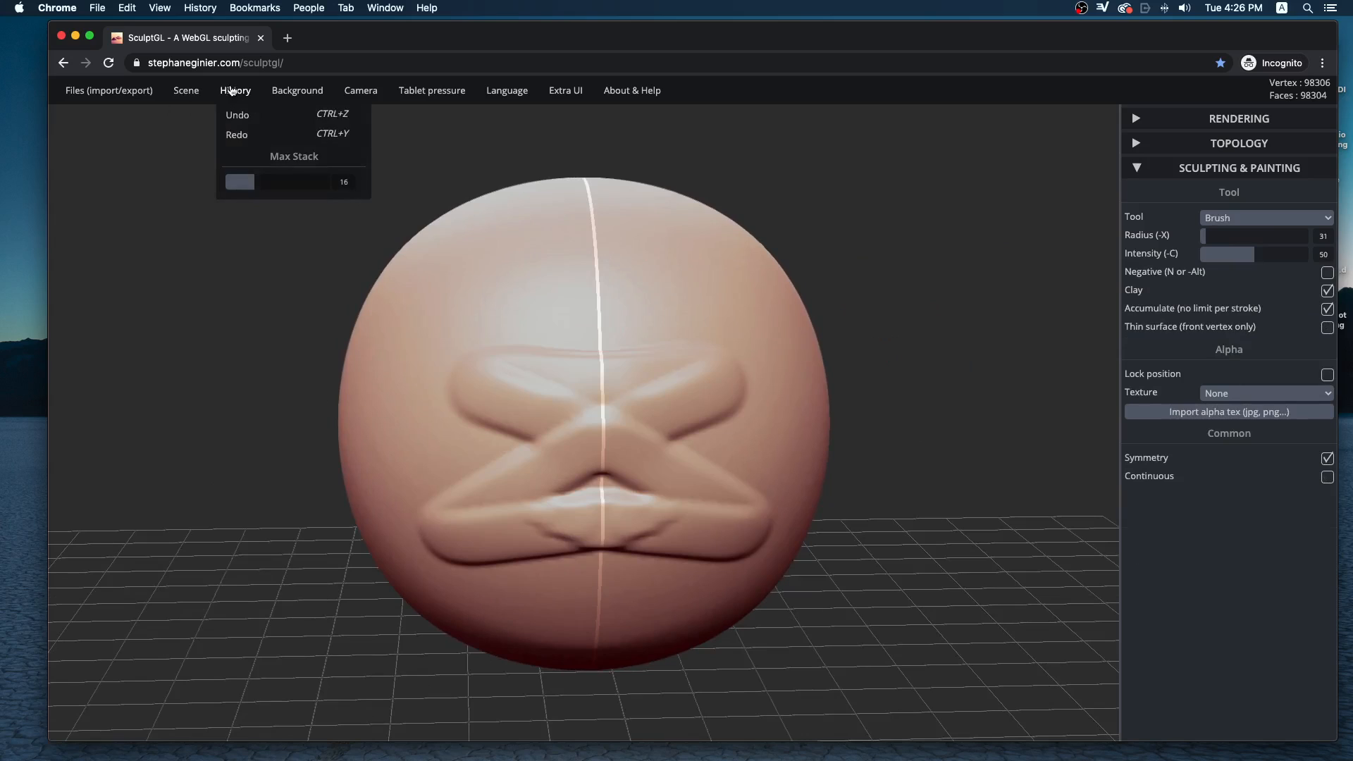
{"action": "mouse_move", "coordinate": [192, 98]}
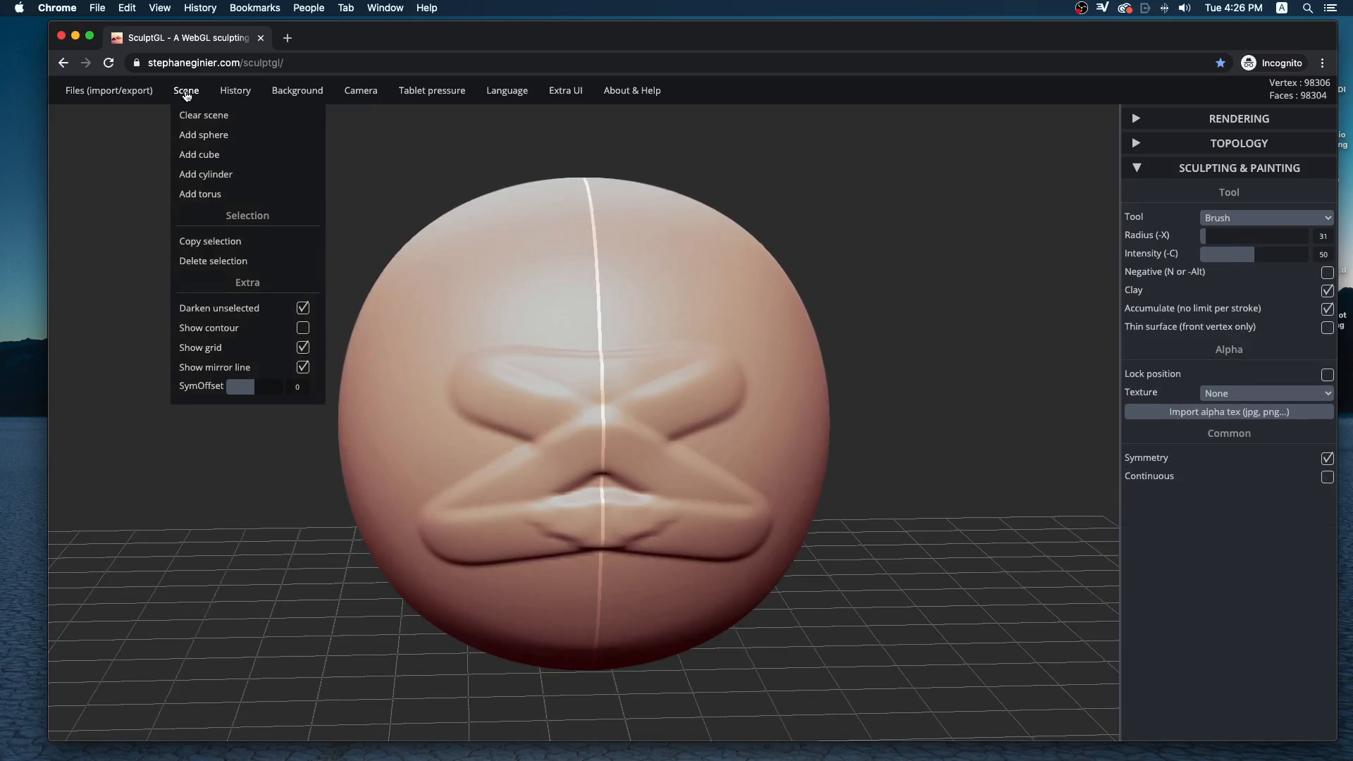
{"action": "mouse_move", "coordinate": [897, 314]}
{"action": "left_mouse_down"}
{"action": "mouse_move", "coordinate": [806, 314]}
{"action": "mouse_move", "coordinate": [855, 338]}
{"action": "mouse_move", "coordinate": [927, 275]}
{"action": "mouse_move", "coordinate": [920, 347]}
{"action": "mouse_move", "coordinate": [954, 253]}
{"action": "mouse_move", "coordinate": [1003, 271]}
{"action": "mouse_move", "coordinate": [945, 311]}
{"action": "mouse_move", "coordinate": [960, 289]}
{"action": "mouse_move", "coordinate": [1003, 305]}
{"action": "mouse_move", "coordinate": [898, 211]}
{"action": "left_mouse_up"}
{"action": "key", "text": "ctrl"}
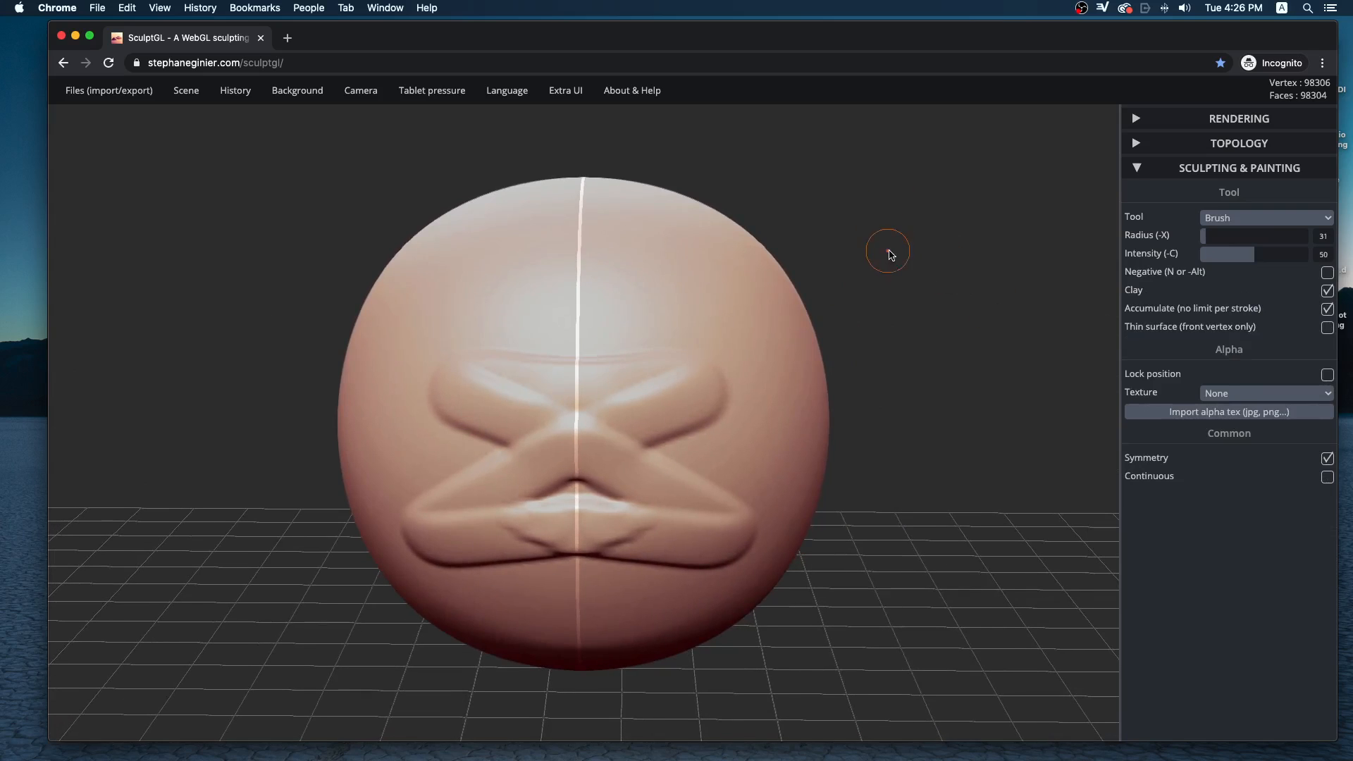
{"action": "left_click_drag", "start_coordinate": [897, 281], "coordinate": [917, 246], "text": "alt"}
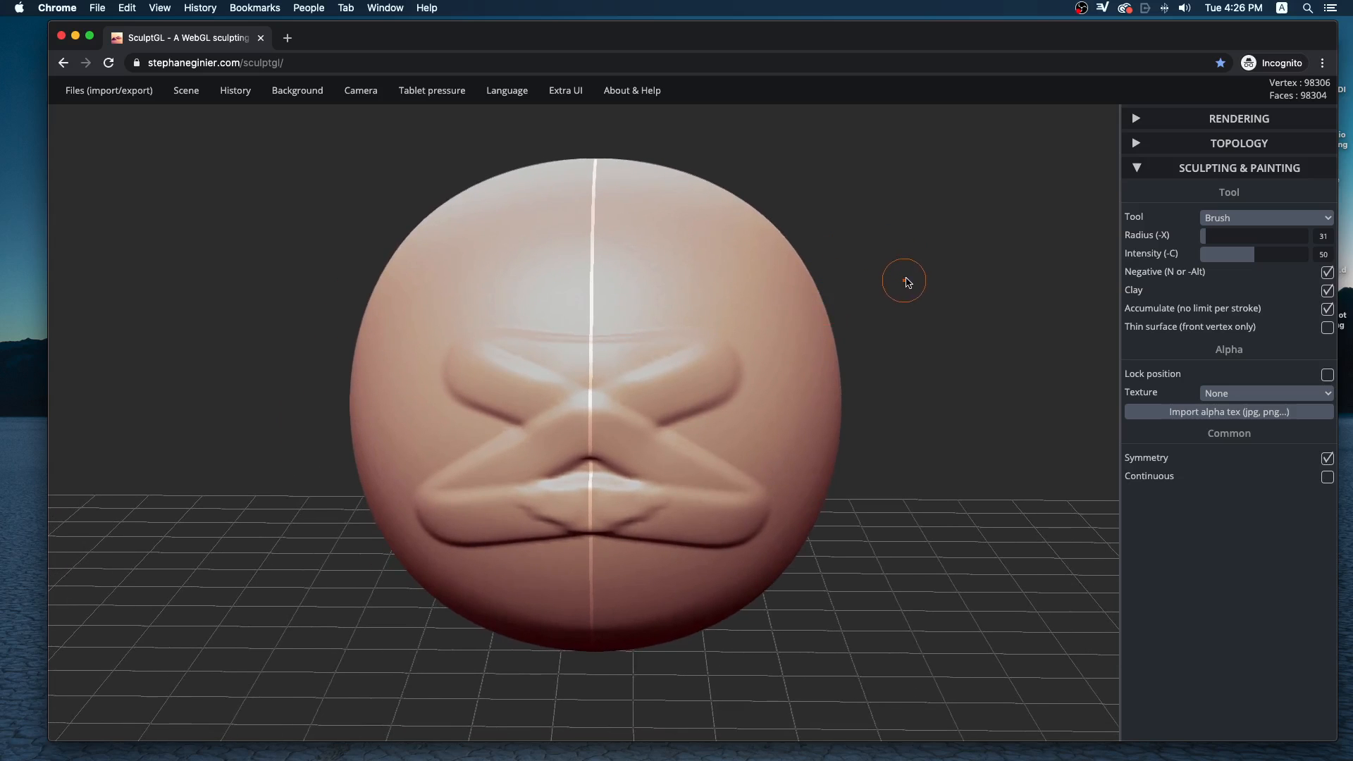
{"action": "left_click_drag", "start_coordinate": [883, 284], "coordinate": [920, 325]}
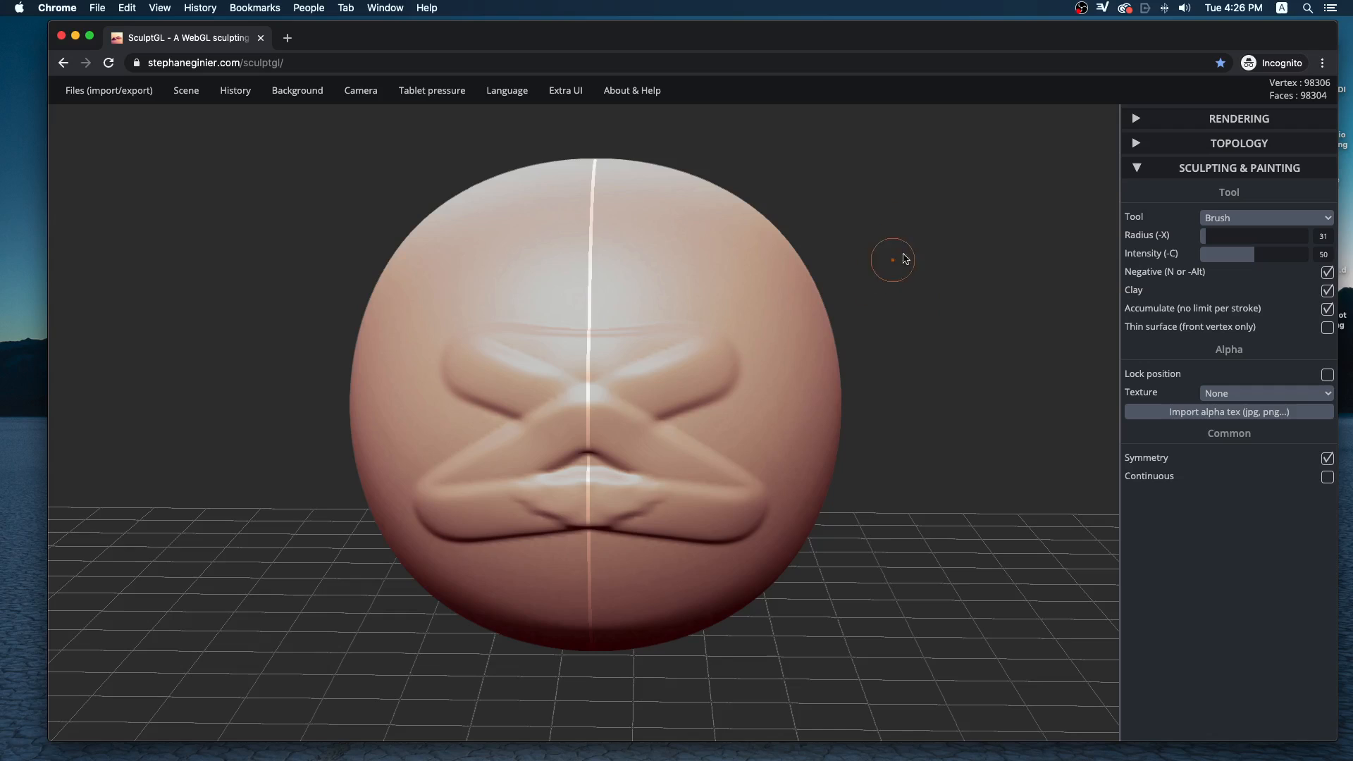
{"action": "mouse_move", "coordinate": [906, 259]}
{"action": "left_mouse_down"}
{"action": "mouse_move", "coordinate": [860, 263]}
{"action": "mouse_move", "coordinate": [761, 335]}
{"action": "mouse_move", "coordinate": [948, 221]}
{"action": "mouse_move", "coordinate": [706, 415]}
{"action": "mouse_move", "coordinate": [876, 263]}
{"action": "mouse_move", "coordinate": [665, 457]}
{"action": "mouse_move", "coordinate": [343, 222]}
{"action": "mouse_move", "coordinate": [1053, 261]}
{"action": "mouse_move", "coordinate": [547, 230]}
{"action": "mouse_move", "coordinate": [317, 278]}
{"action": "mouse_move", "coordinate": [754, 299]}
{"action": "mouse_move", "coordinate": [641, 380]}
{"action": "mouse_move", "coordinate": [701, 277]}
{"action": "left_mouse_up"}
{"action": "mouse_move", "coordinate": [603, 256]}
{"action": "left_mouse_down"}
{"action": "mouse_move", "coordinate": [577, 269]}
{"action": "mouse_move", "coordinate": [958, 250]}
{"action": "mouse_move", "coordinate": [326, 308]}
{"action": "mouse_move", "coordinate": [1029, 236]}
{"action": "mouse_move", "coordinate": [997, 260]}
{"action": "left_mouse_up"}
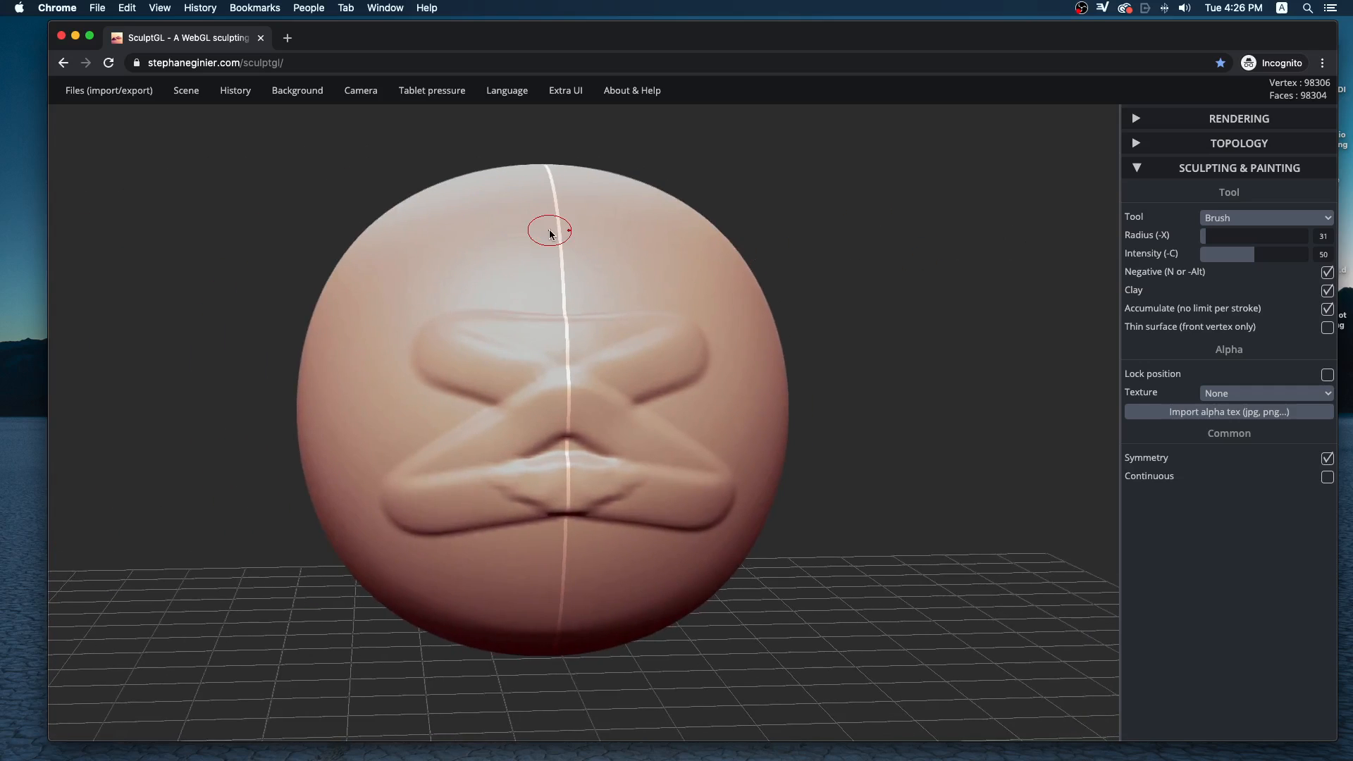
{"action": "mouse_move", "coordinate": [551, 234]}
{"action": "left_mouse_down"}
{"action": "mouse_move", "coordinate": [881, 287]}
{"action": "mouse_move", "coordinate": [215, 310]}
{"action": "mouse_move", "coordinate": [1012, 196]}
{"action": "mouse_move", "coordinate": [668, 296]}
{"action": "mouse_move", "coordinate": [809, 223]}
{"action": "mouse_move", "coordinate": [891, 257]}
{"action": "left_mouse_up"}
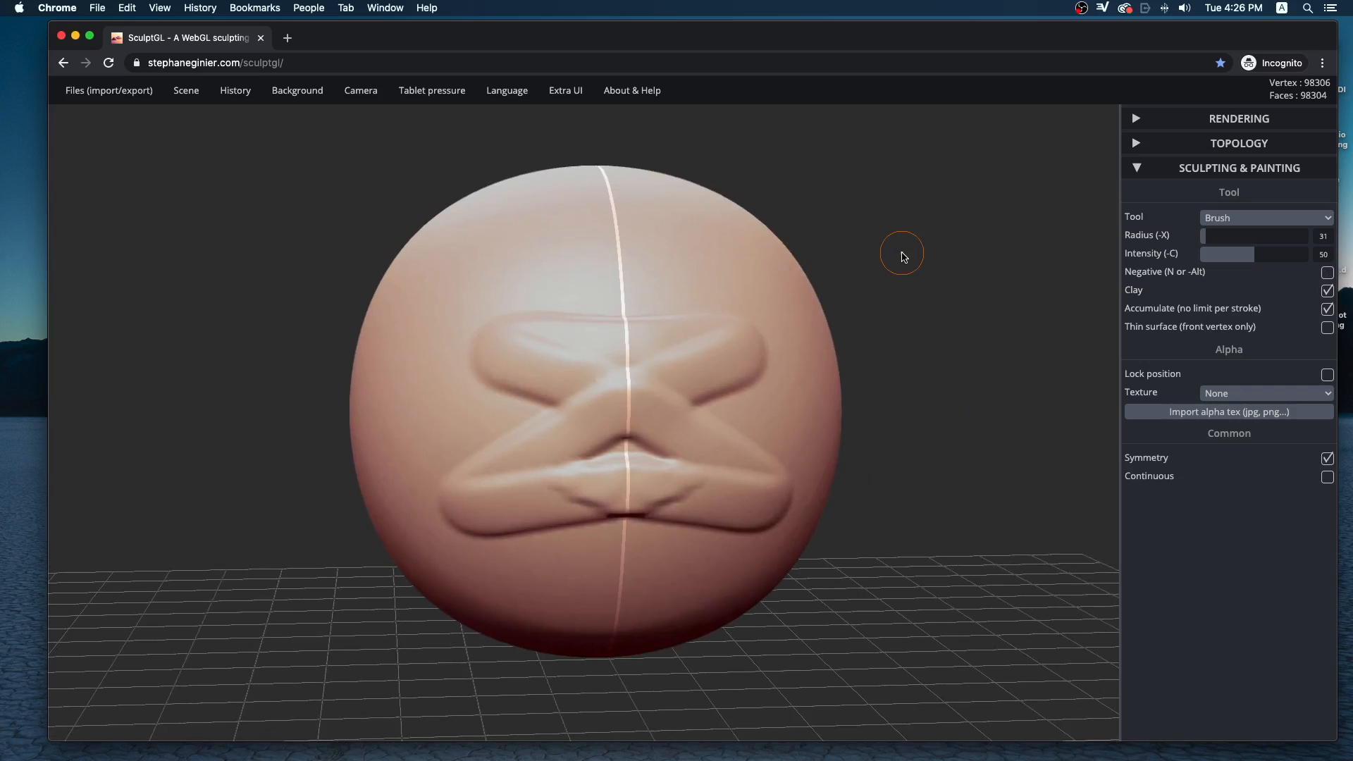
{"action": "left_click_drag", "start_coordinate": [909, 328], "coordinate": [778, 323]}
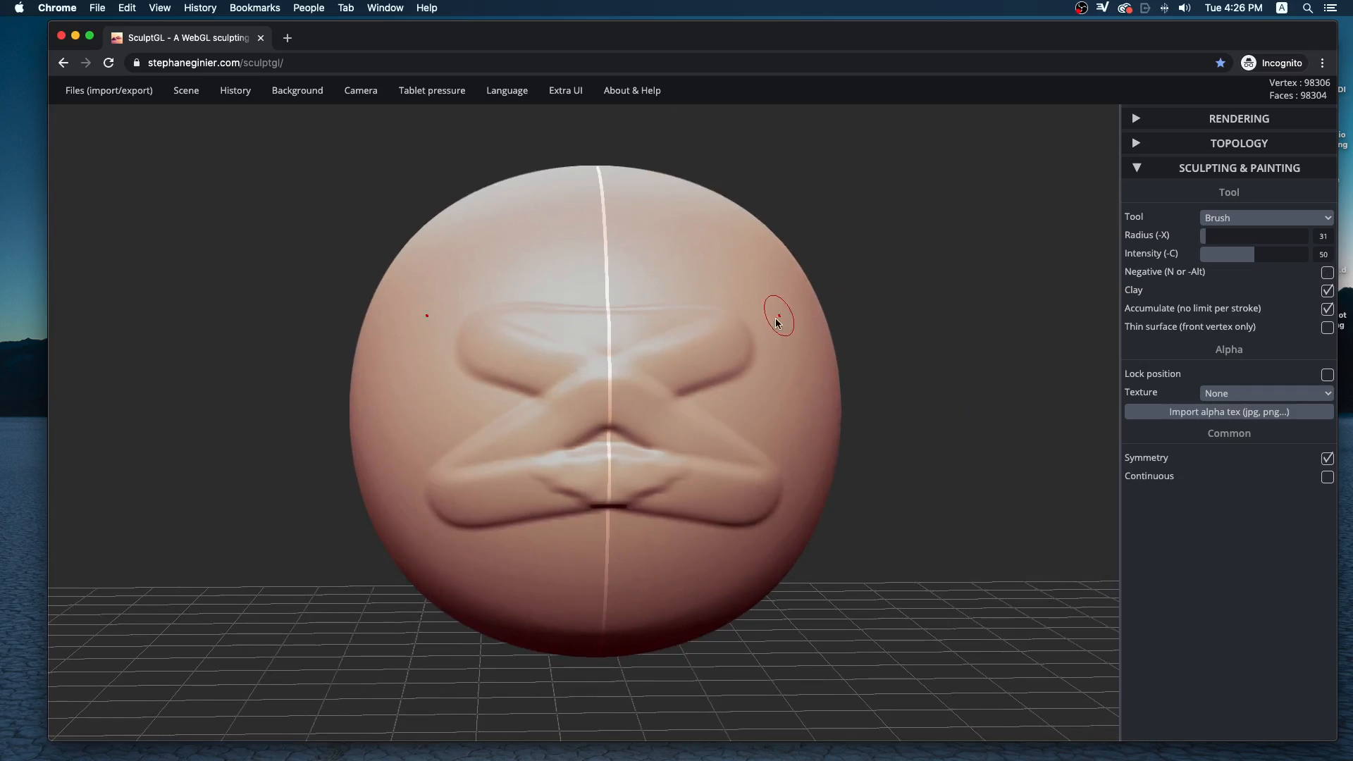
Brush extra clay strokes over the upper pair of ridges on the face, mirrored across the symmetry line
{"action": "right_click_drag", "start_coordinate": [799, 309], "coordinate": [1050, 271], "text": "ctrl"}
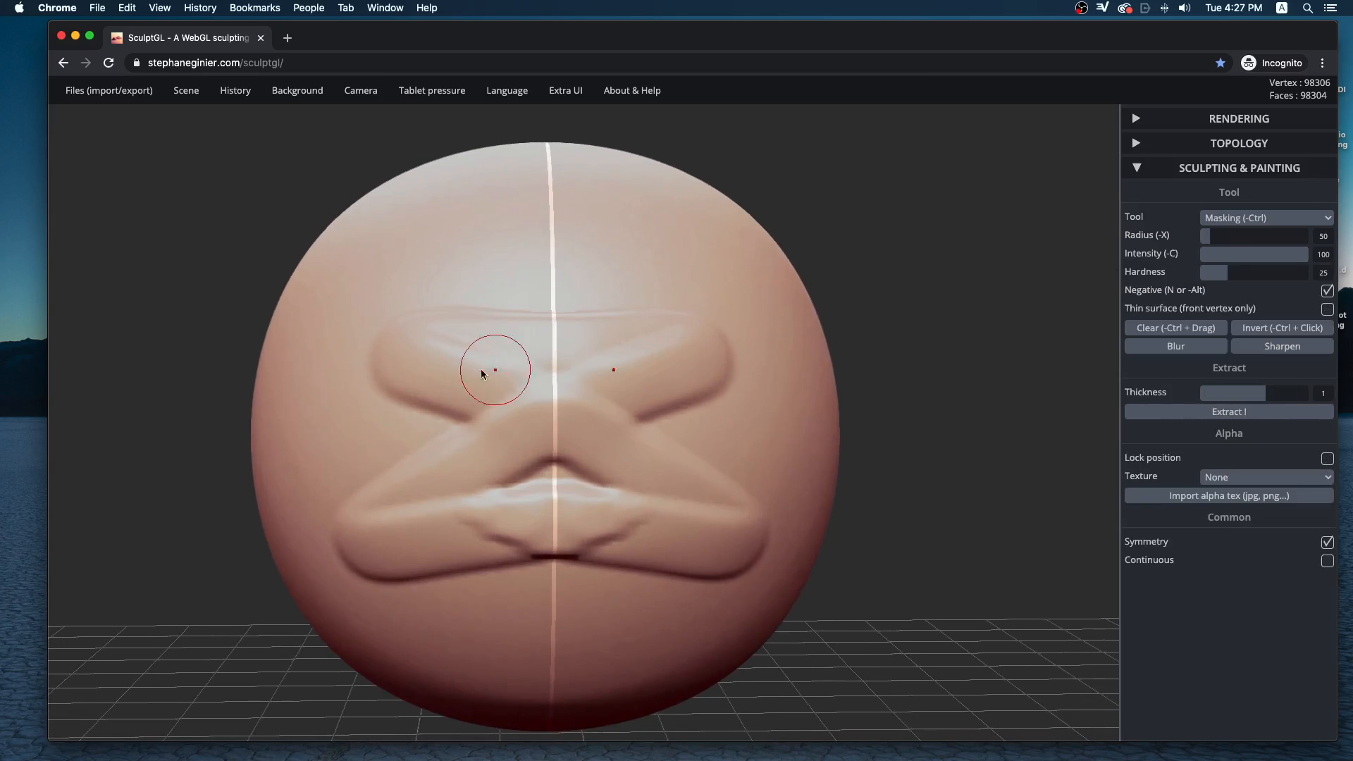
{"action": "mouse_move", "coordinate": [466, 369]}
{"action": "right_mouse_down", "text": "ctrl"}
{"action": "mouse_move", "coordinate": [970, 332]}
{"action": "mouse_move", "coordinate": [230, 383]}
{"action": "mouse_move", "coordinate": [500, 350]}
{"action": "mouse_move", "coordinate": [938, 363]}
{"action": "mouse_move", "coordinate": [303, 420]}
{"action": "mouse_move", "coordinate": [346, 384]}
{"action": "mouse_move", "coordinate": [1064, 335]}
{"action": "right_mouse_up", "text": "ctrl"}
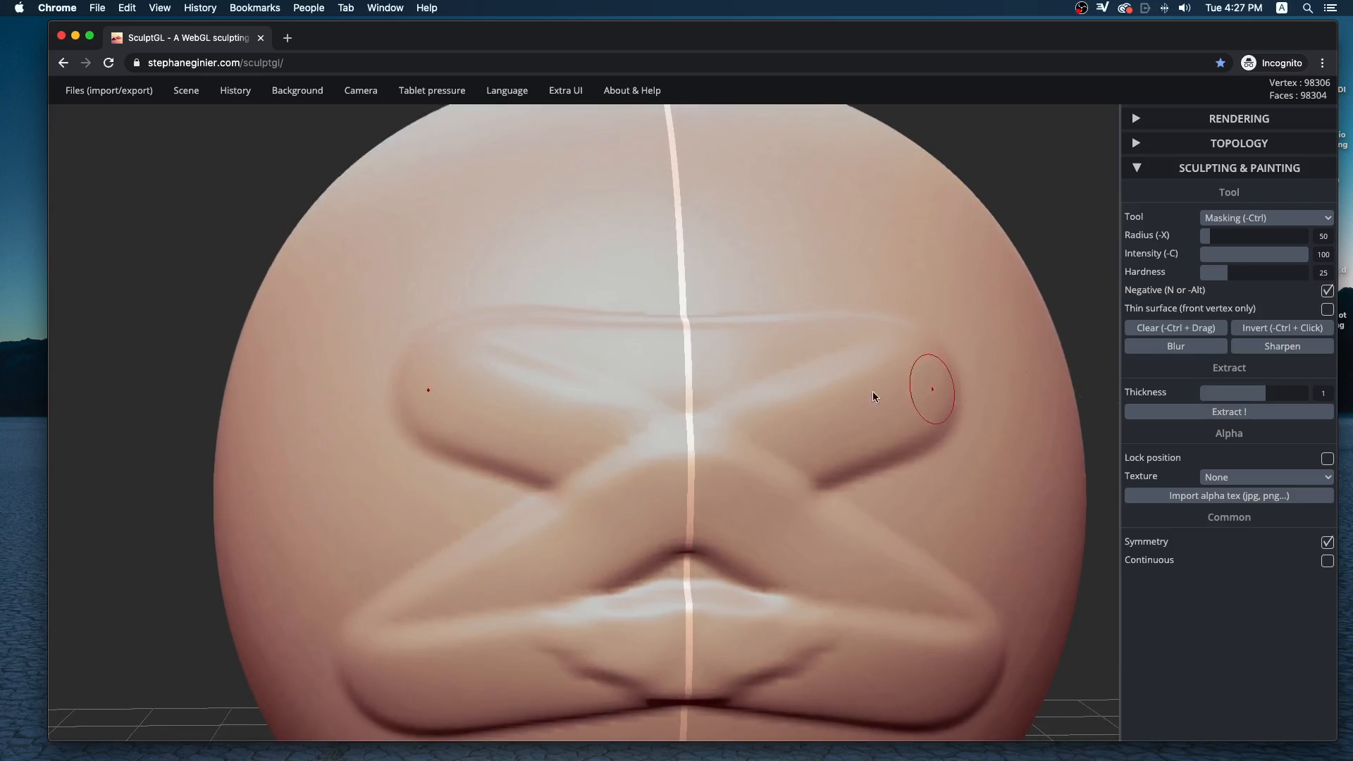
{"action": "right_click_drag", "start_coordinate": [468, 393], "coordinate": [959, 338], "text": "ctrl"}
{"action": "left_click_drag", "start_coordinate": [491, 343], "coordinate": [572, 387]}
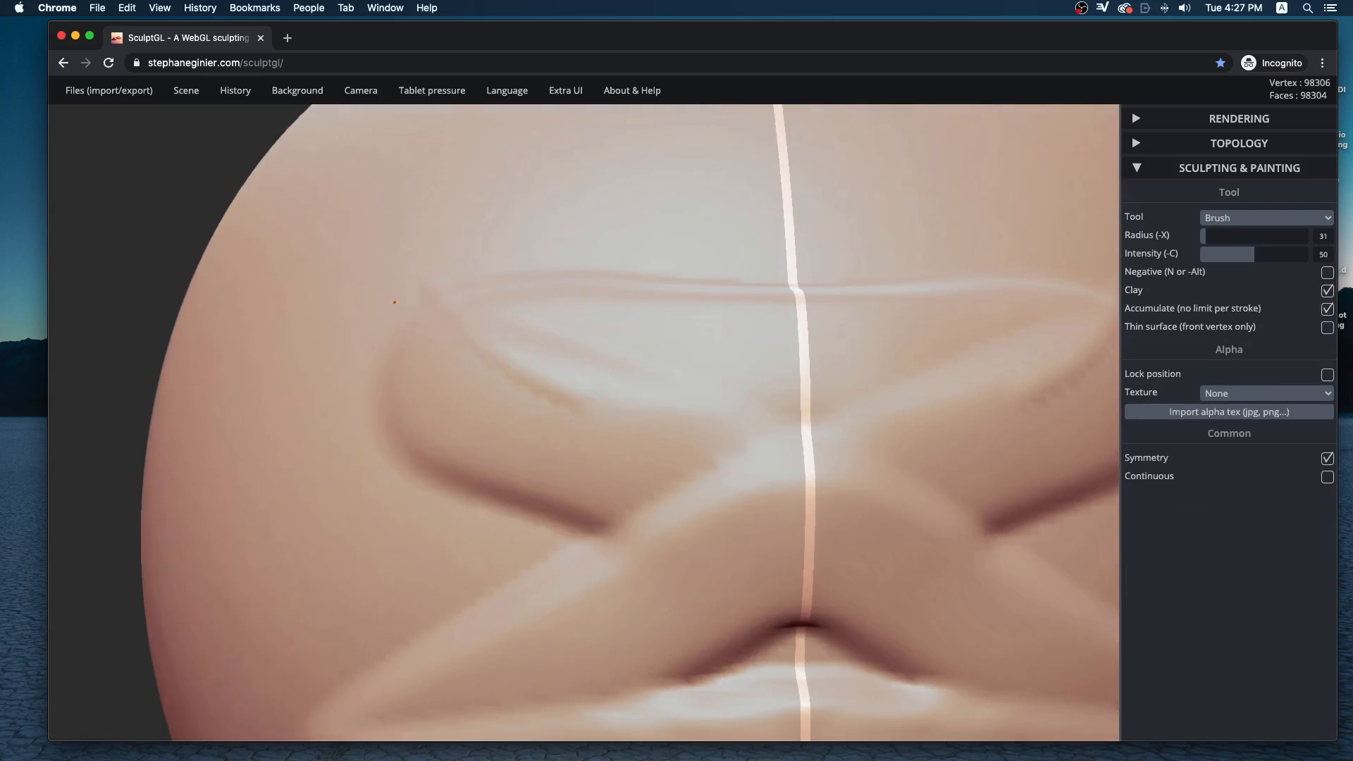
{"action": "mouse_move", "coordinate": [416, 359]}
{"action": "left_mouse_down"}
{"action": "mouse_move", "coordinate": [675, 453]}
{"action": "mouse_move", "coordinate": [403, 354]}
{"action": "left_mouse_up"}
Examine the whole sculpted sphere from close up, from the side and from farther away
{"action": "mouse_move", "coordinate": [809, 374]}
{"action": "right_mouse_down", "text": "ctrl"}
{"action": "mouse_move", "coordinate": [654, 362]}
{"action": "mouse_move", "coordinate": [16, 373]}
{"action": "right_mouse_up", "text": "ctrl"}
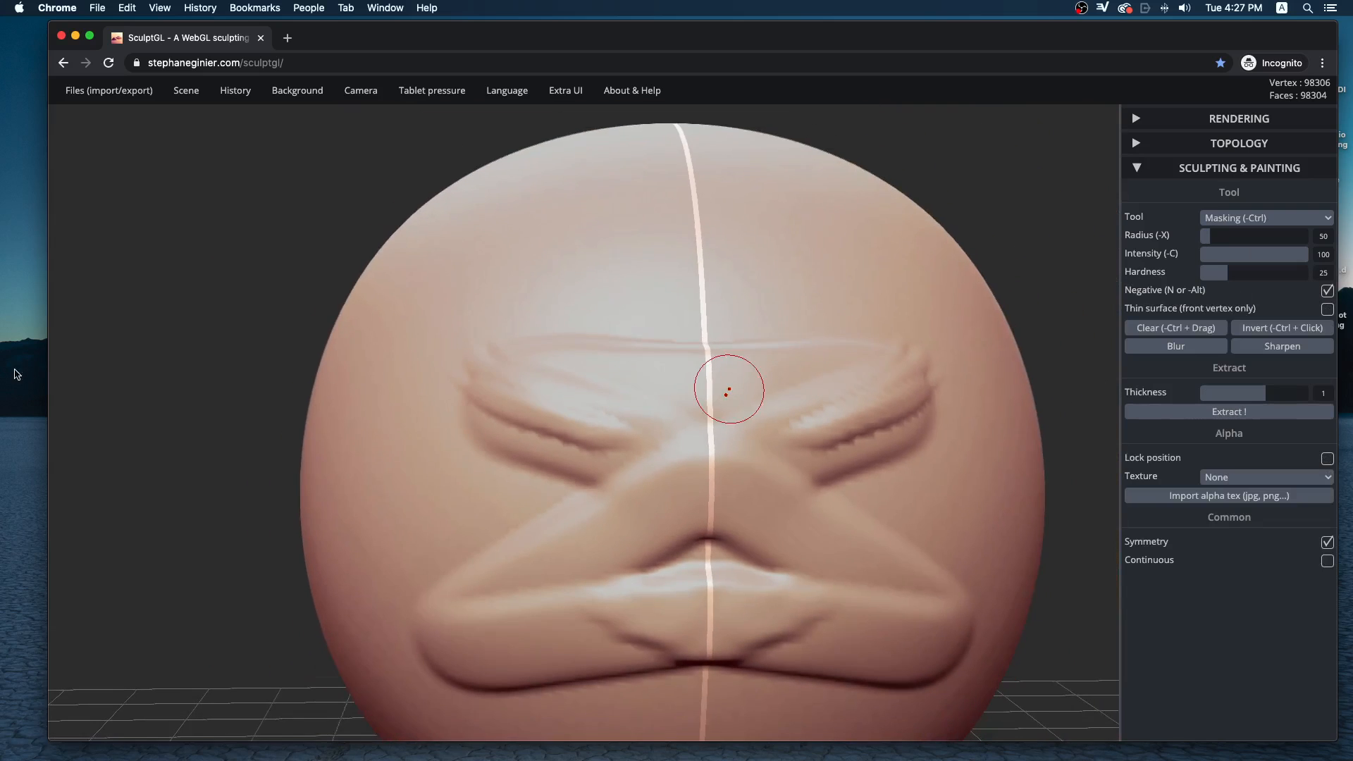
{"action": "mouse_move", "coordinate": [579, 343]}
{"action": "right_mouse_down", "text": "ctrl"}
{"action": "mouse_move", "coordinate": [115, 371]}
{"action": "mouse_move", "coordinate": [594, 335]}
{"action": "mouse_move", "coordinate": [285, 321]}
{"action": "right_mouse_up", "text": "ctrl"}
{"action": "mouse_move", "coordinate": [1021, 294]}
{"action": "left_mouse_down"}
{"action": "mouse_move", "coordinate": [930, 292]}
{"action": "mouse_move", "coordinate": [1055, 311]}
{"action": "mouse_move", "coordinate": [771, 265]}
{"action": "mouse_move", "coordinate": [979, 393]}
{"action": "mouse_move", "coordinate": [541, 418]}
{"action": "mouse_move", "coordinate": [328, 392]}
{"action": "mouse_move", "coordinate": [978, 365]}
{"action": "mouse_move", "coordinate": [1087, 385]}
{"action": "left_mouse_up"}
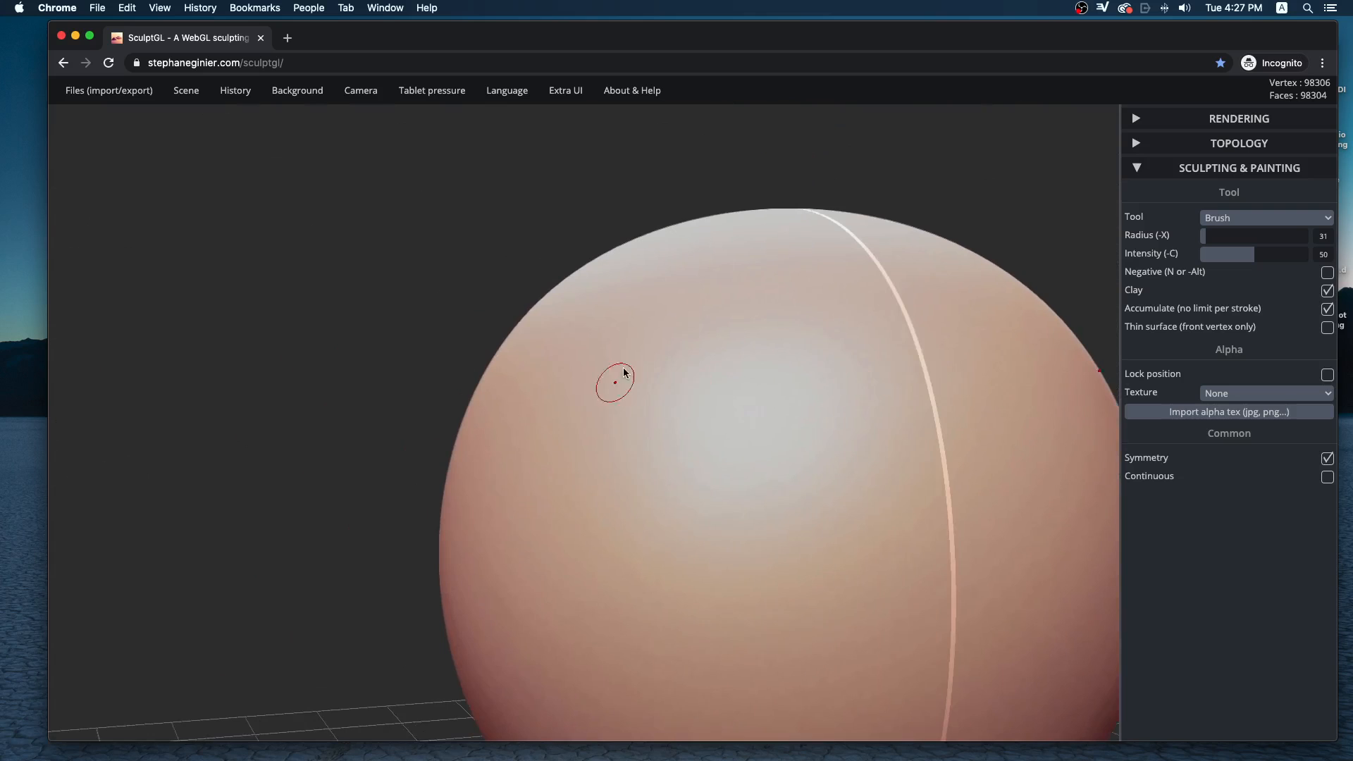
{"action": "mouse_move", "coordinate": [624, 374]}
{"action": "left_mouse_down"}
{"action": "mouse_move", "coordinate": [954, 194]}
{"action": "mouse_move", "coordinate": [341, 202]}
{"action": "mouse_move", "coordinate": [870, 235]}
{"action": "mouse_move", "coordinate": [581, 199]}
{"action": "mouse_move", "coordinate": [693, 170]}
{"action": "left_mouse_up"}
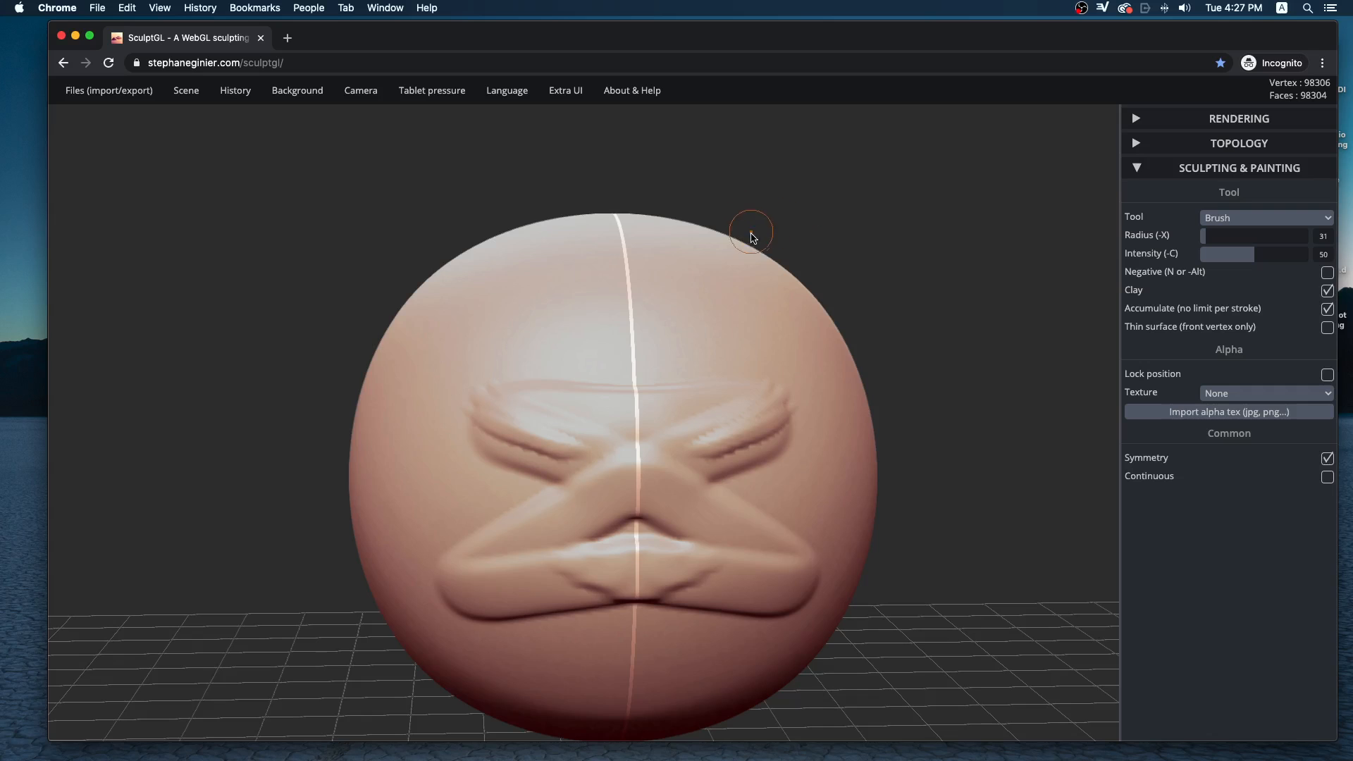
{"action": "mouse_move", "coordinate": [792, 235]}
{"action": "left_mouse_down"}
{"action": "mouse_move", "coordinate": [800, 272]}
{"action": "mouse_move", "coordinate": [350, 326]}
{"action": "mouse_move", "coordinate": [1018, 188]}
{"action": "mouse_move", "coordinate": [492, 205]}
{"action": "mouse_move", "coordinate": [507, 175]}
{"action": "mouse_move", "coordinate": [796, 379]}
{"action": "mouse_move", "coordinate": [725, 76]}
{"action": "left_mouse_up"}
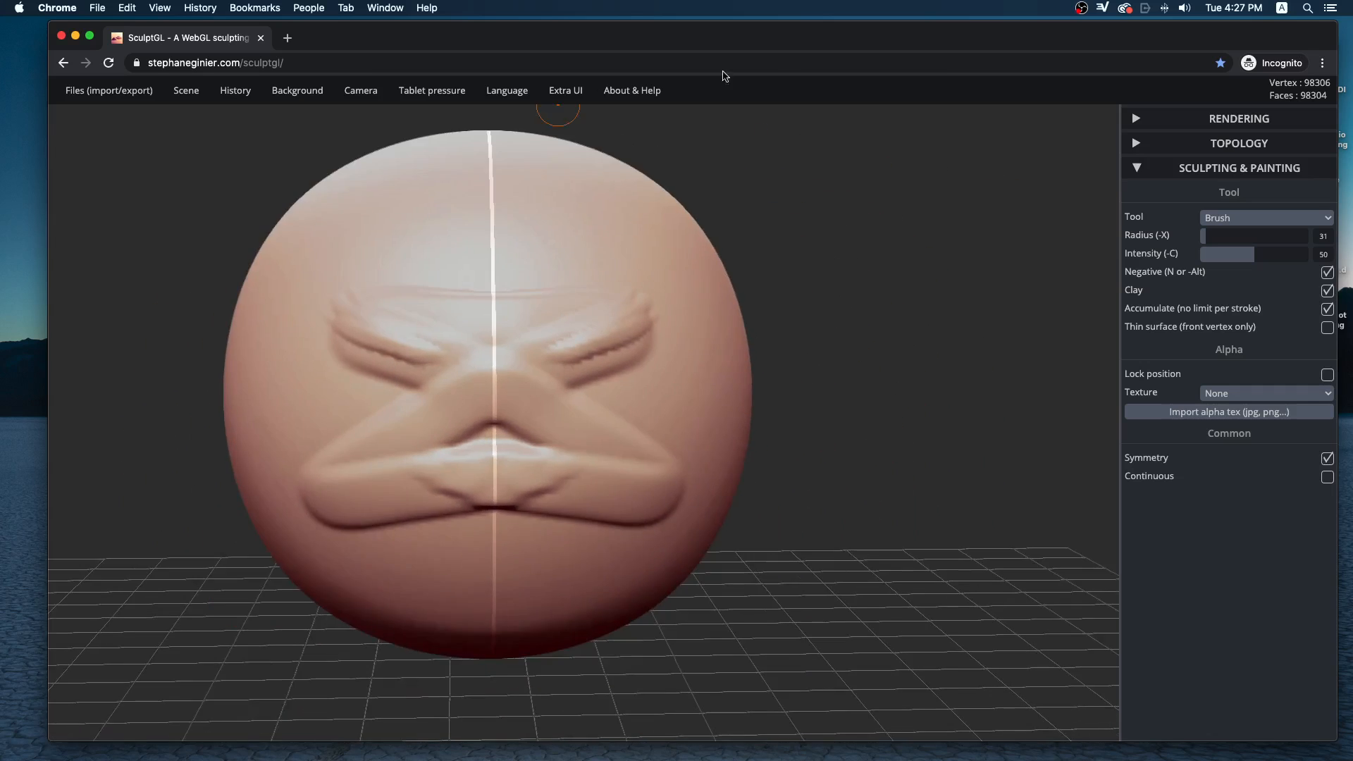
{"action": "mouse_move", "coordinate": [471, 262]}
{"action": "left_mouse_down"}
{"action": "mouse_move", "coordinate": [906, 232]}
{"action": "mouse_move", "coordinate": [525, 255]}
{"action": "left_mouse_up"}
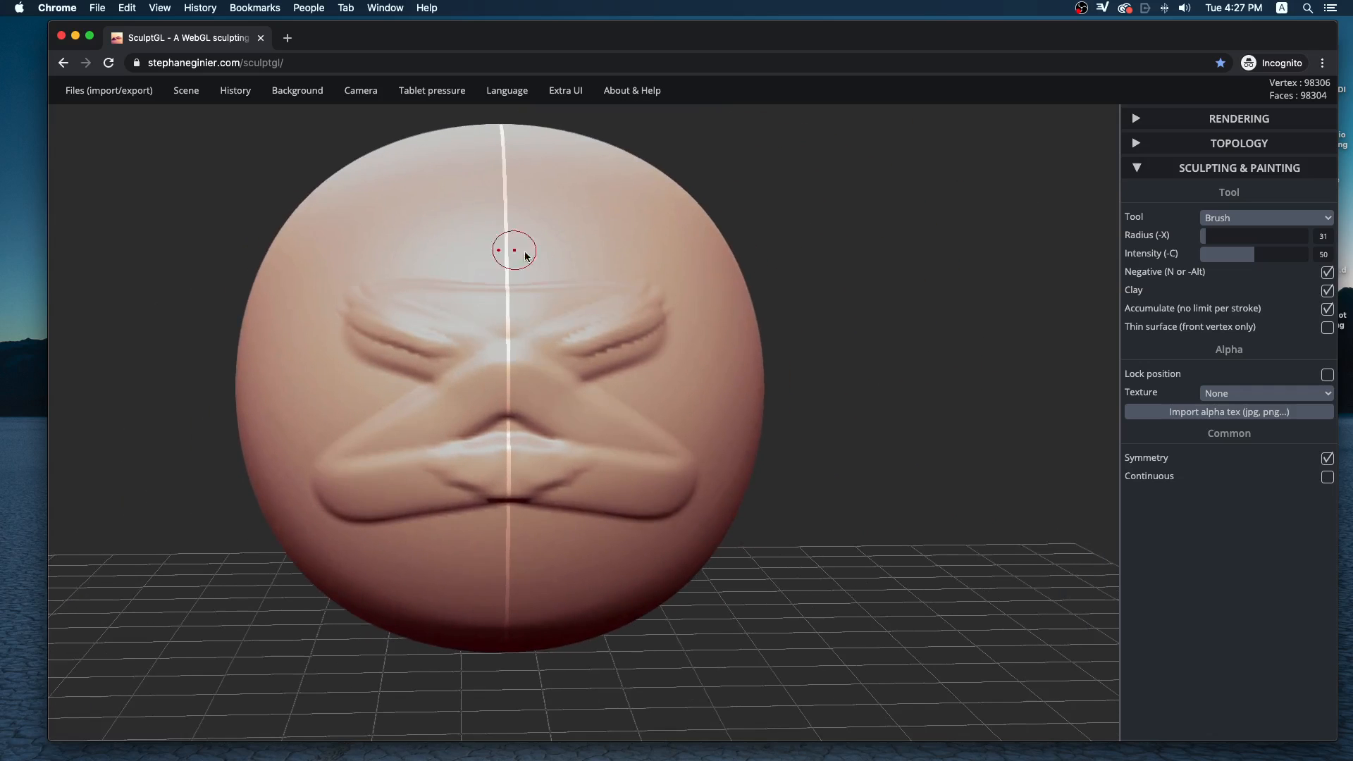
{"action": "mouse_move", "coordinate": [465, 391]}
{"action": "right_mouse_down", "text": "ctrl"}
{"action": "mouse_move", "coordinate": [513, 346]}
{"action": "mouse_move", "coordinate": [969, 249]}
{"action": "mouse_move", "coordinate": [905, 312]}
{"action": "mouse_move", "coordinate": [257, 294]}
{"action": "mouse_move", "coordinate": [272, 314]}
{"action": "mouse_move", "coordinate": [936, 277]}
{"action": "mouse_move", "coordinate": [887, 279]}
{"action": "right_mouse_up", "text": "ctrl"}
{"action": "mouse_move", "coordinate": [314, 322]}
{"action": "right_mouse_down", "text": "ctrl"}
{"action": "mouse_move", "coordinate": [815, 281]}
{"action": "mouse_move", "coordinate": [538, 277]}
{"action": "mouse_move", "coordinate": [221, 311]}
{"action": "mouse_move", "coordinate": [835, 349]}
{"action": "mouse_move", "coordinate": [301, 338]}
{"action": "mouse_move", "coordinate": [318, 334]}
{"action": "right_mouse_up", "text": "ctrl"}
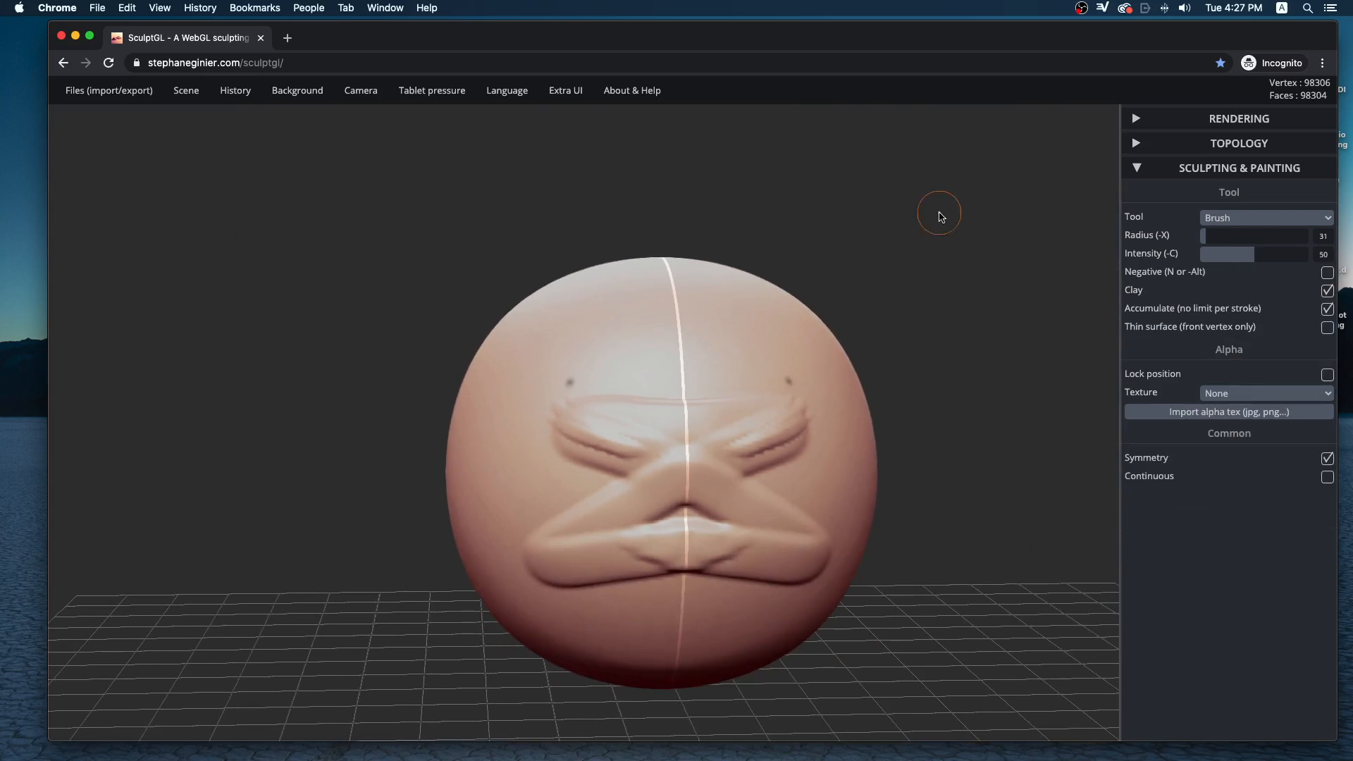
{"action": "mouse_move", "coordinate": [915, 293]}
{"action": "left_mouse_down"}
{"action": "mouse_move", "coordinate": [933, 275]}
{"action": "mouse_move", "coordinate": [917, 322]}
{"action": "mouse_move", "coordinate": [855, 260]}
{"action": "left_mouse_up"}
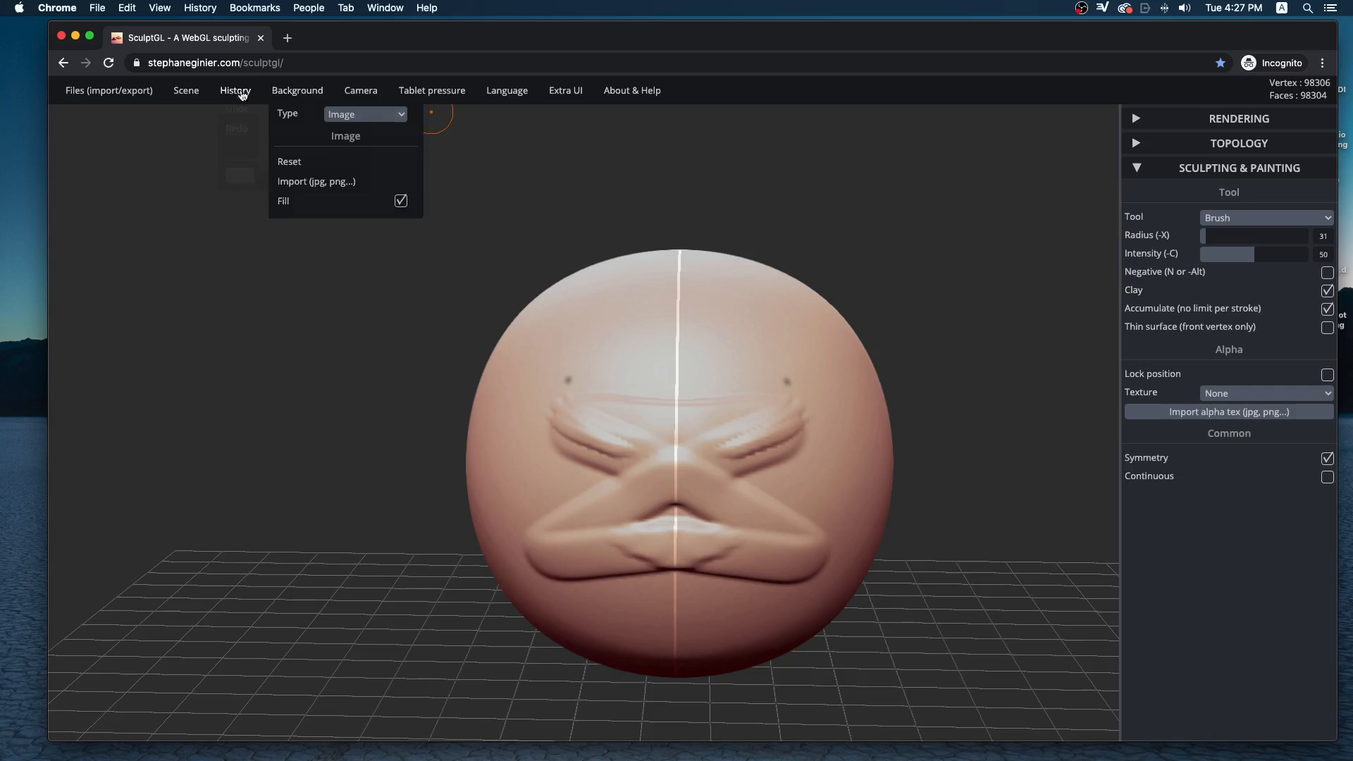
Clear the whole scene and add a fresh sphere
{"action": "left_click", "coordinate": [206, 118]}
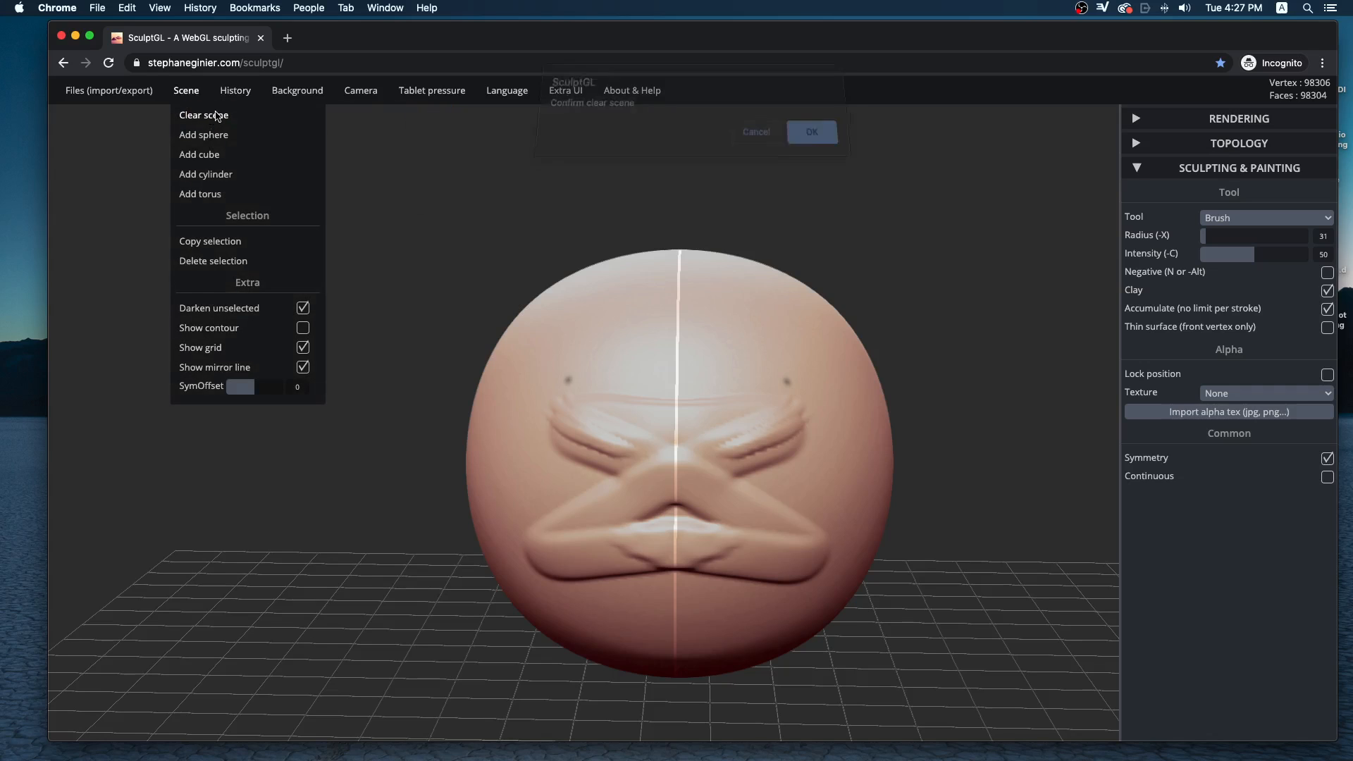
{"action": "left_click", "coordinate": [822, 146]}
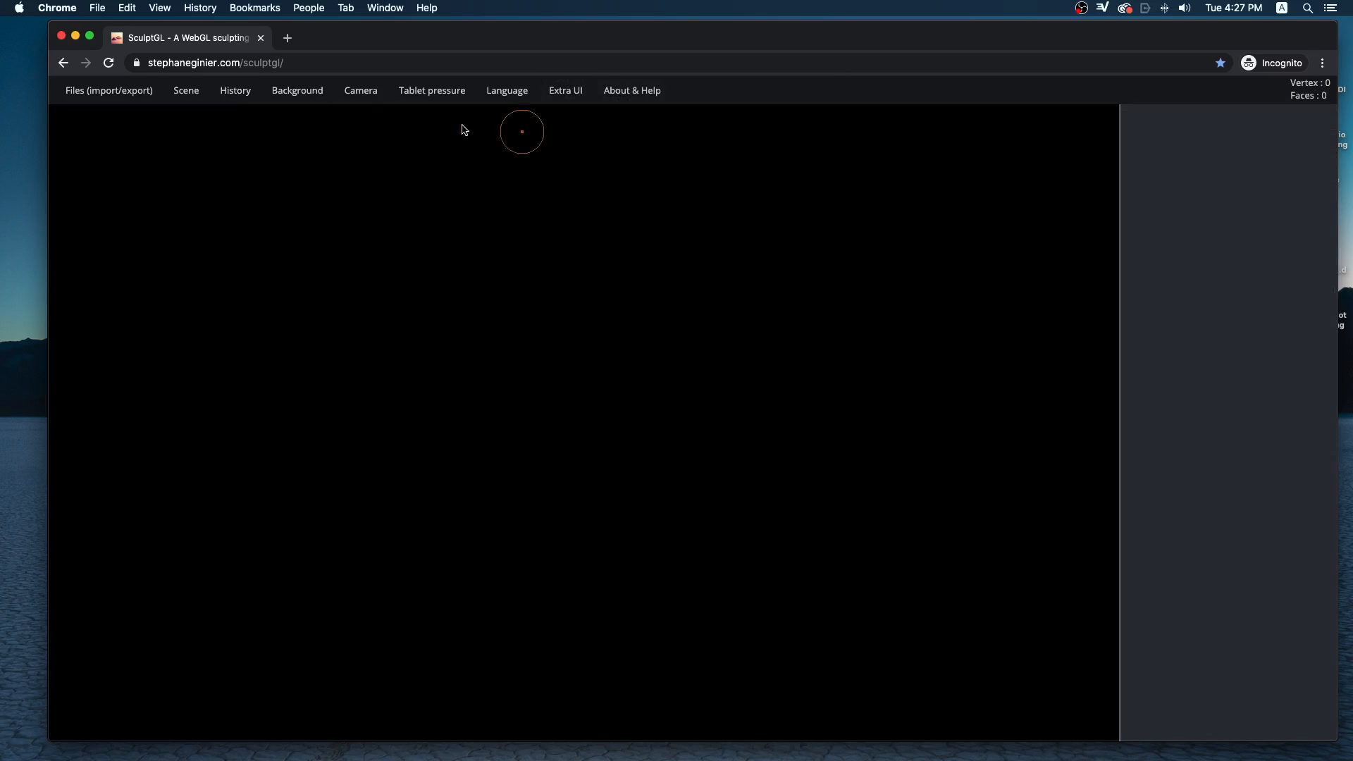
{"action": "mouse_move", "coordinate": [198, 106]}
{"action": "left_click", "coordinate": [214, 137]}
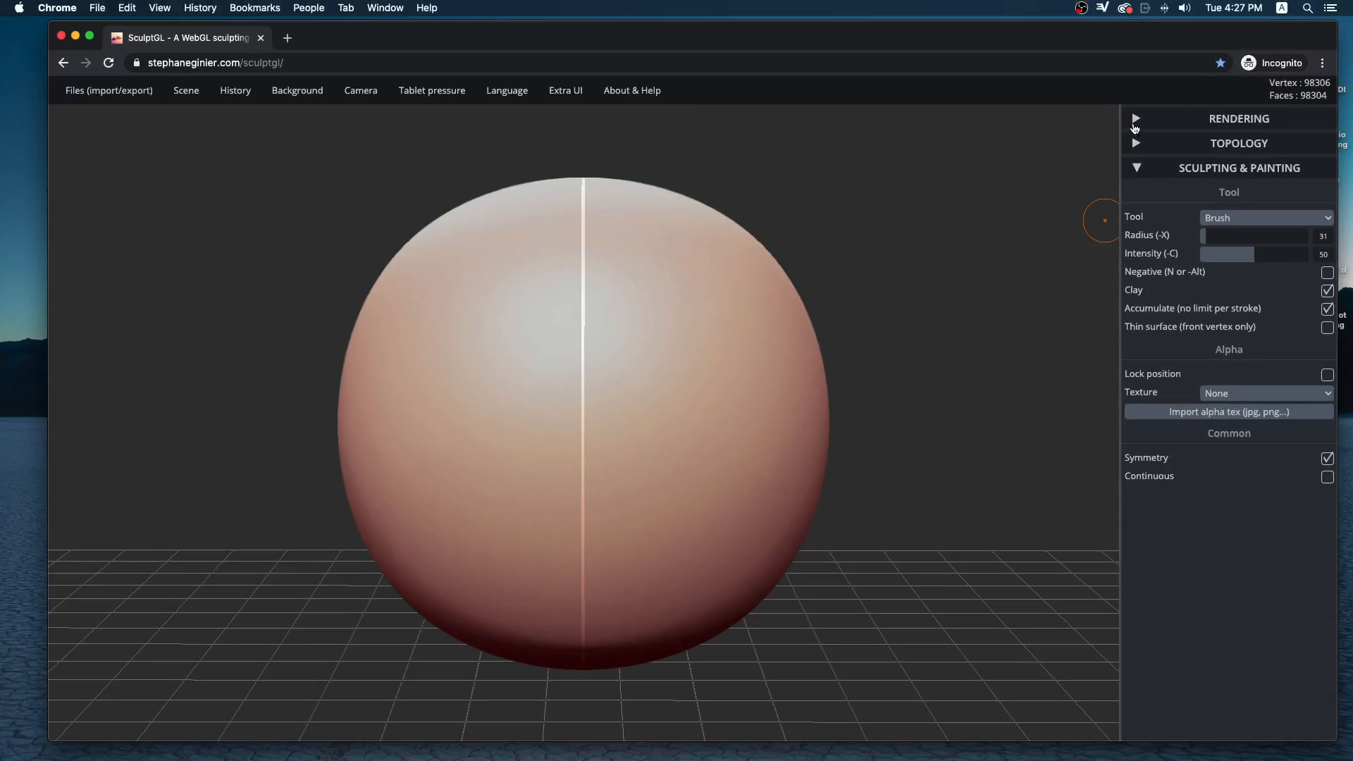
Try the UV shader and the Normal shader on the new sphere in the rendering settings
{"action": "left_click", "coordinate": [1143, 124]}
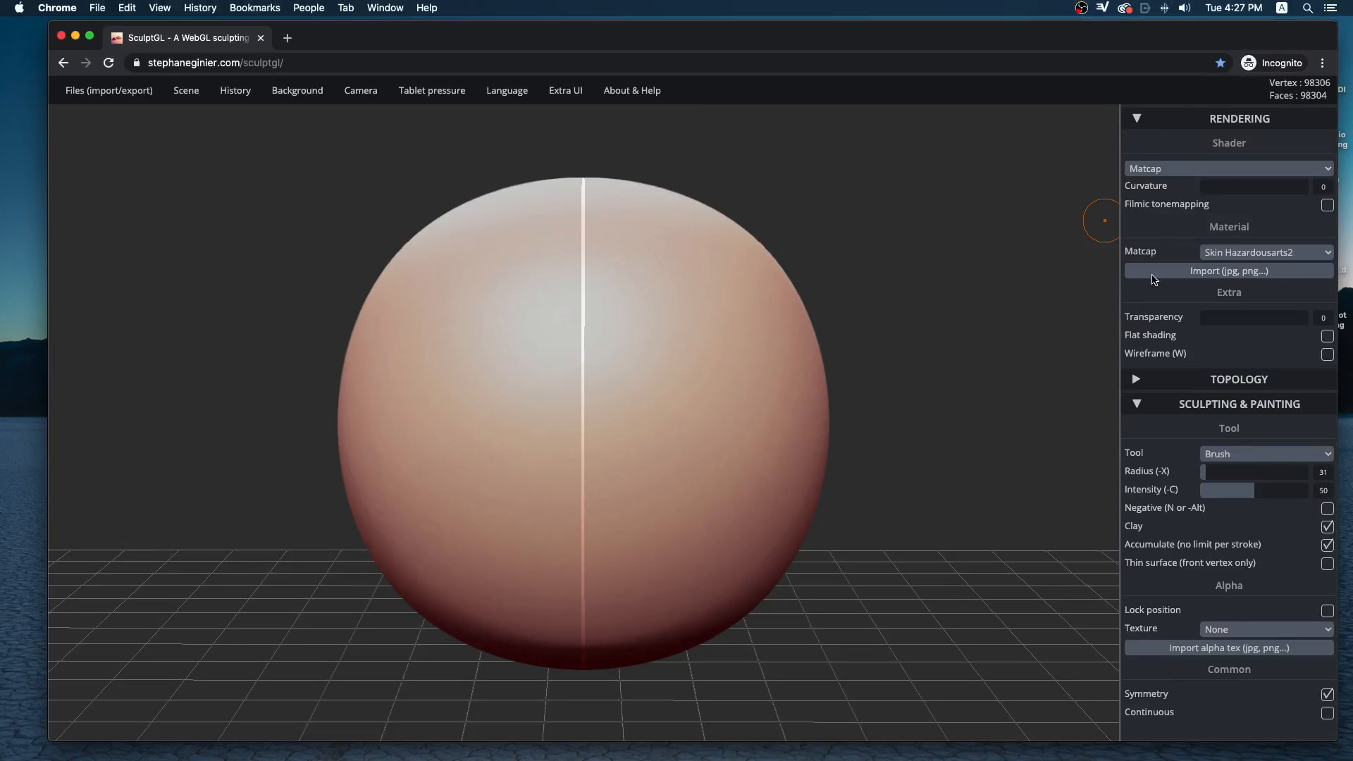
{"action": "left_click", "coordinate": [1169, 169]}
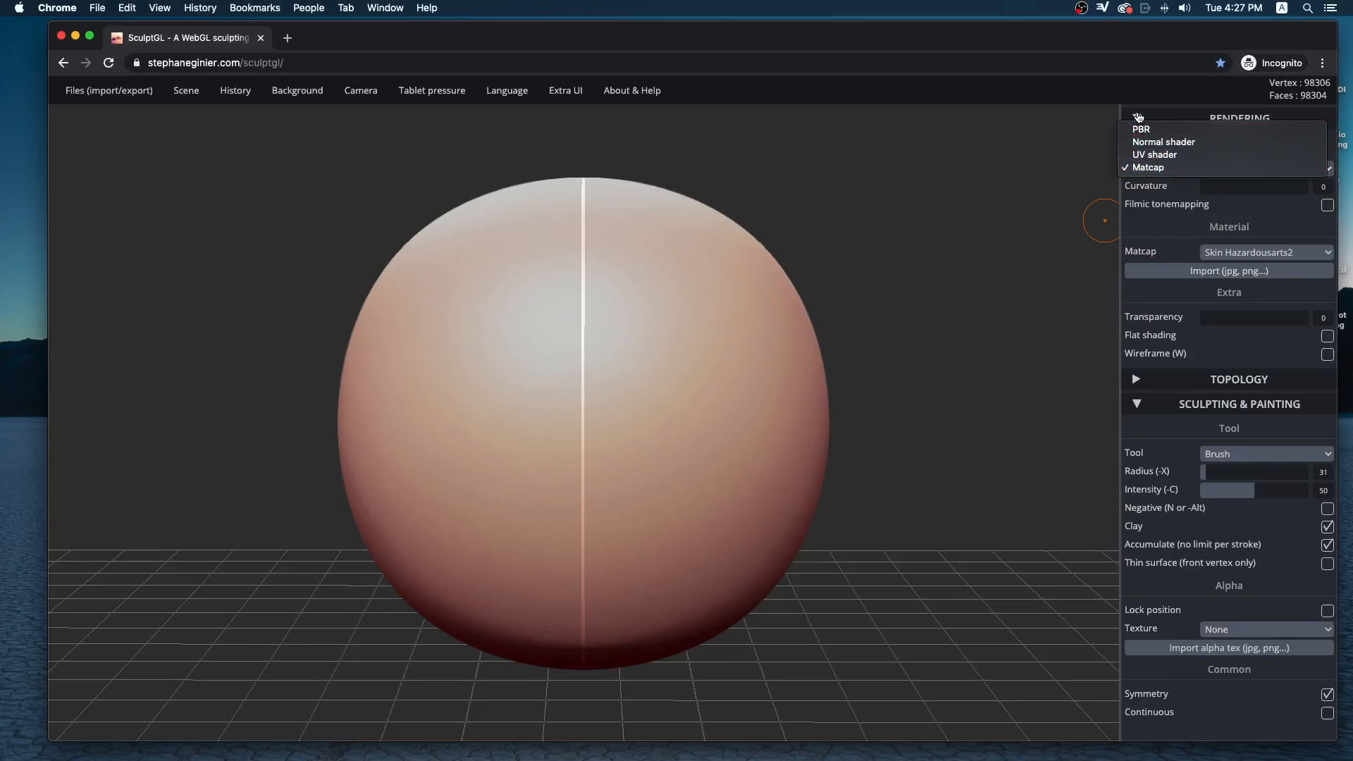
{"action": "left_click", "coordinate": [1139, 119]}
{"action": "left_click", "coordinate": [1158, 172]}
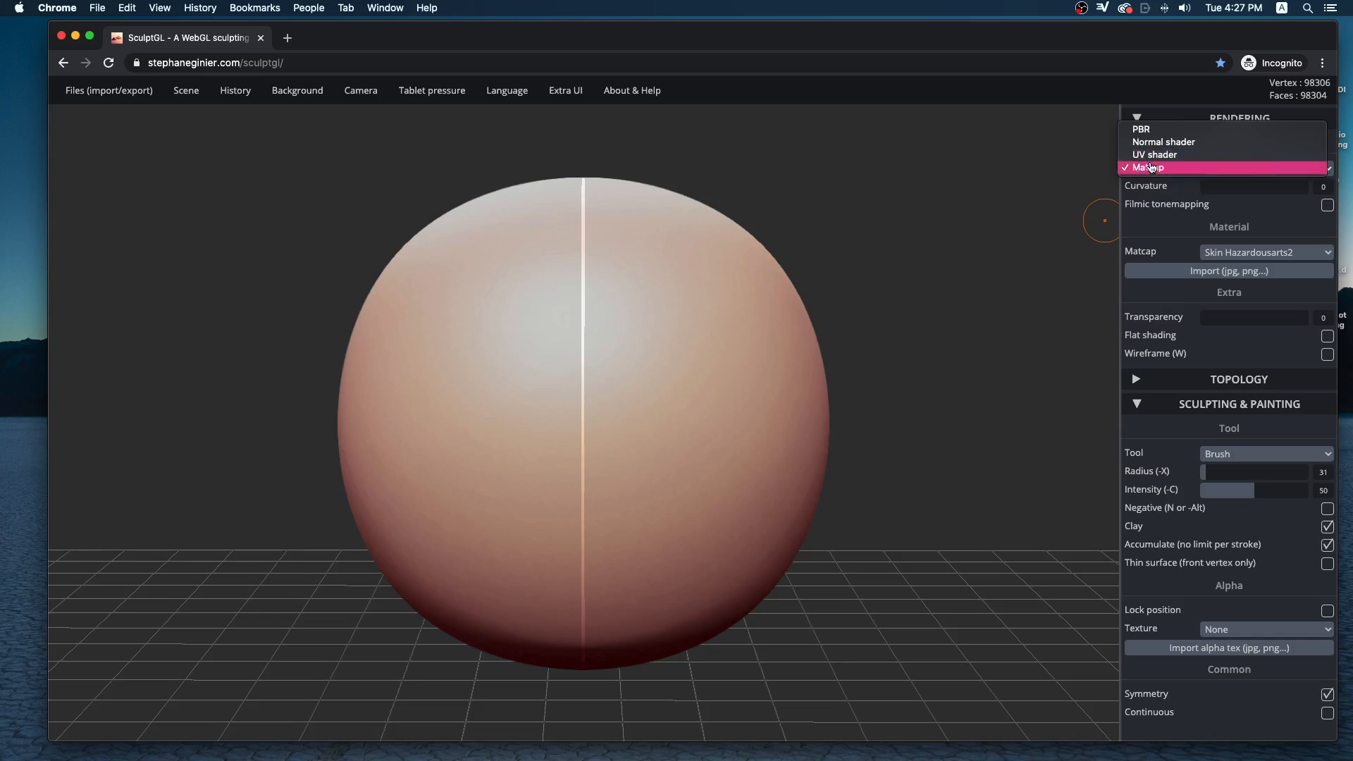
{"action": "left_click", "coordinate": [1153, 154]}
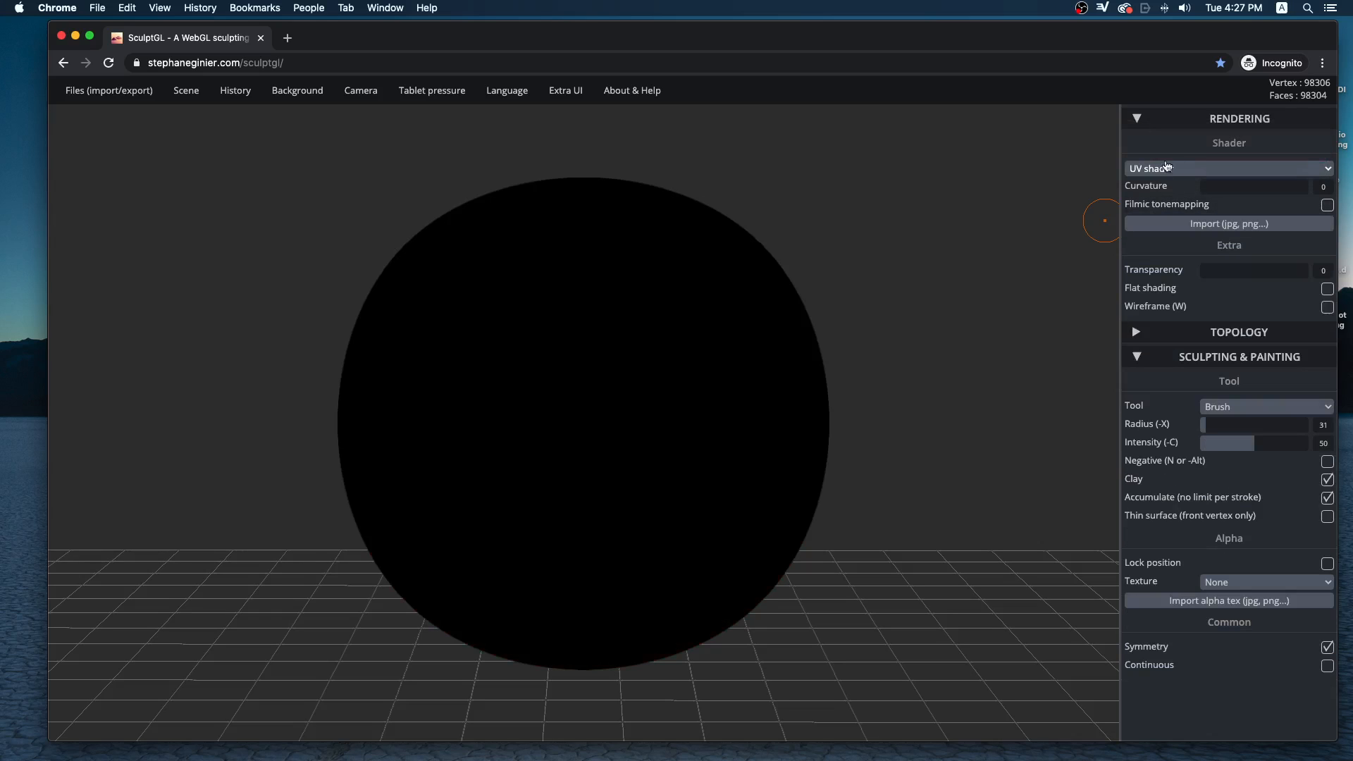
{"action": "left_click", "coordinate": [1166, 167]}
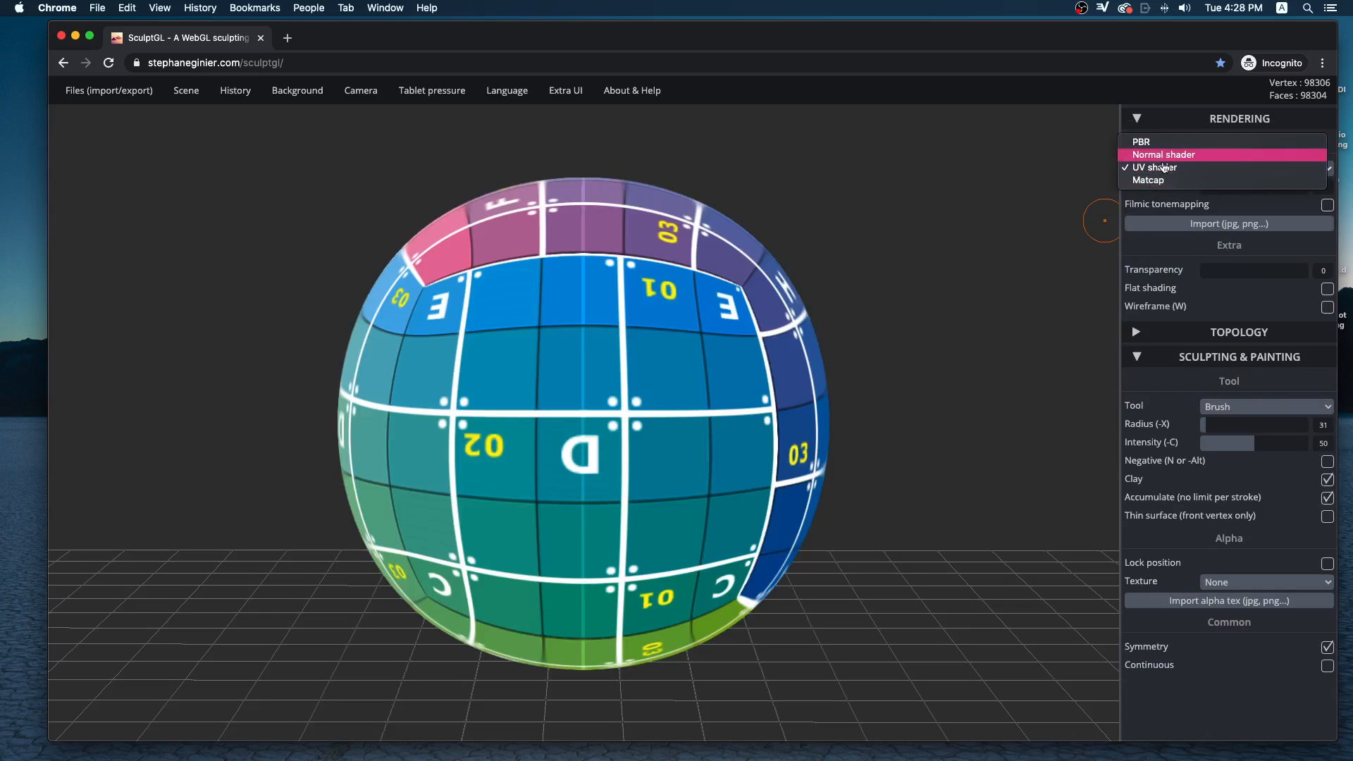
{"action": "left_click", "coordinate": [1163, 156]}
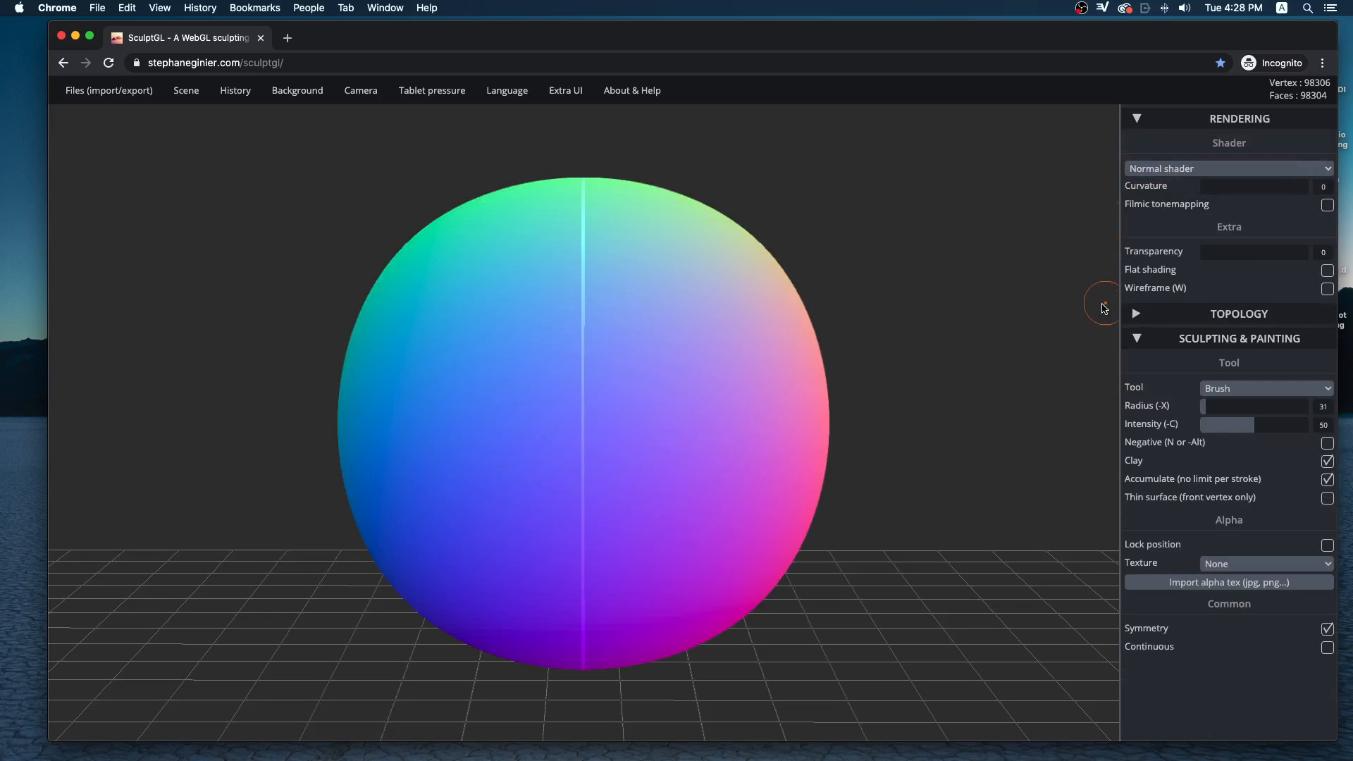
Try the PBR shader on the sphere and return the rendering to Matcap
{"action": "left_click", "coordinate": [1226, 171]}
{"action": "left_click", "coordinate": [1191, 154]}
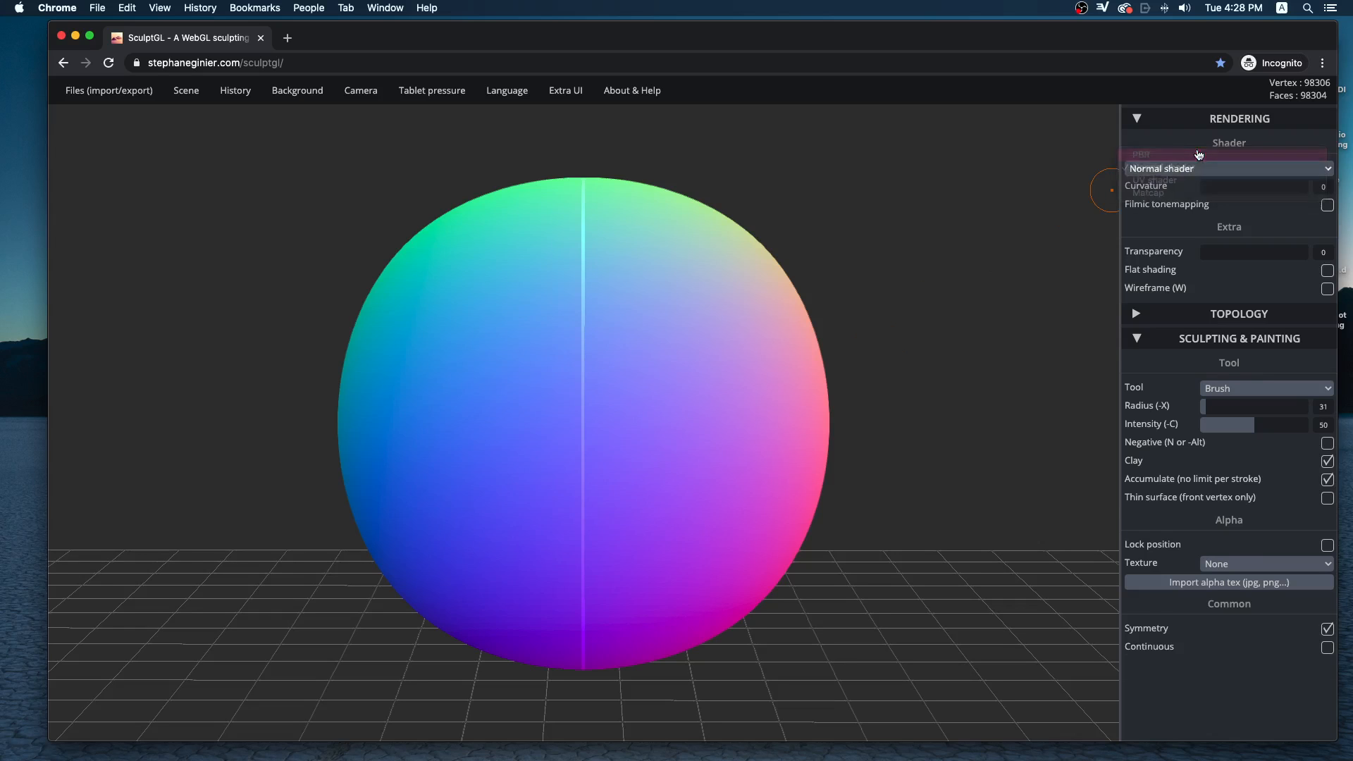
{"action": "left_click", "coordinate": [1202, 167]}
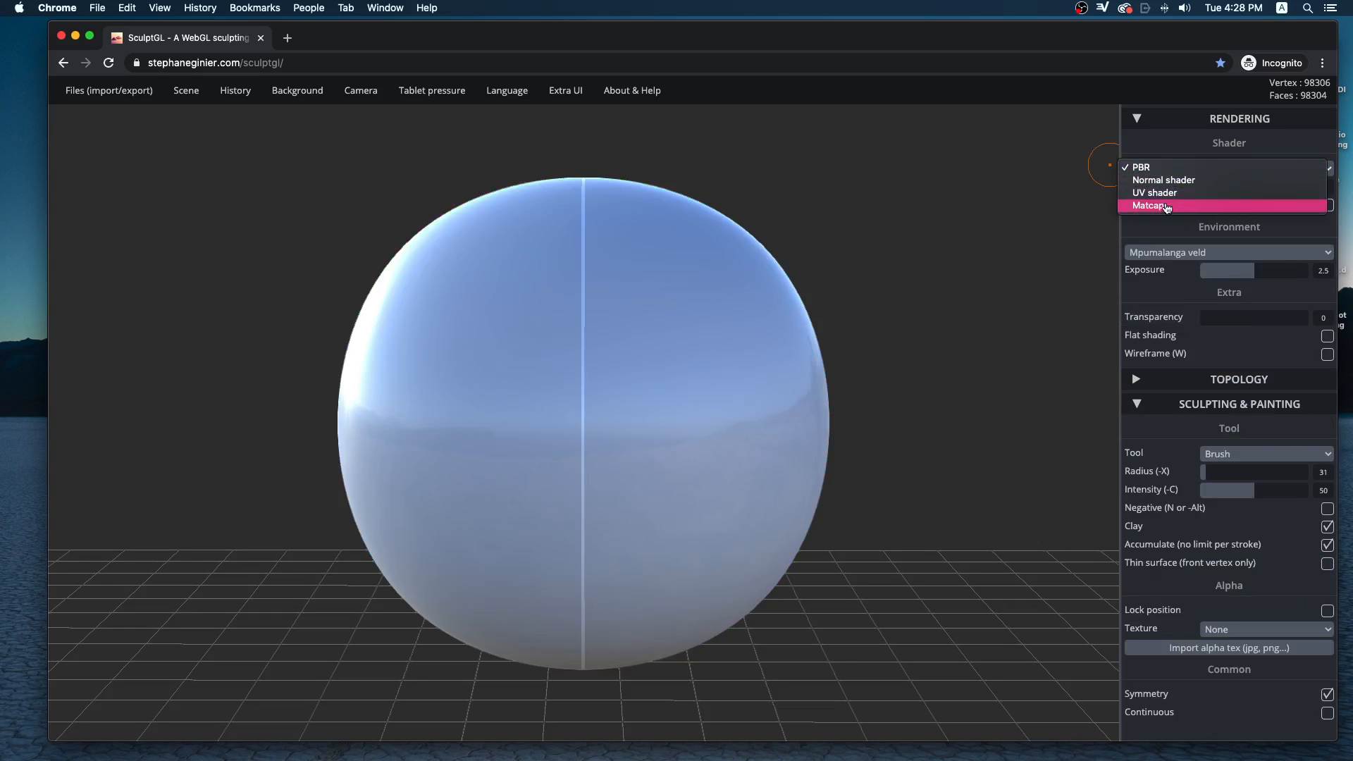
{"action": "left_click", "coordinate": [1162, 207]}
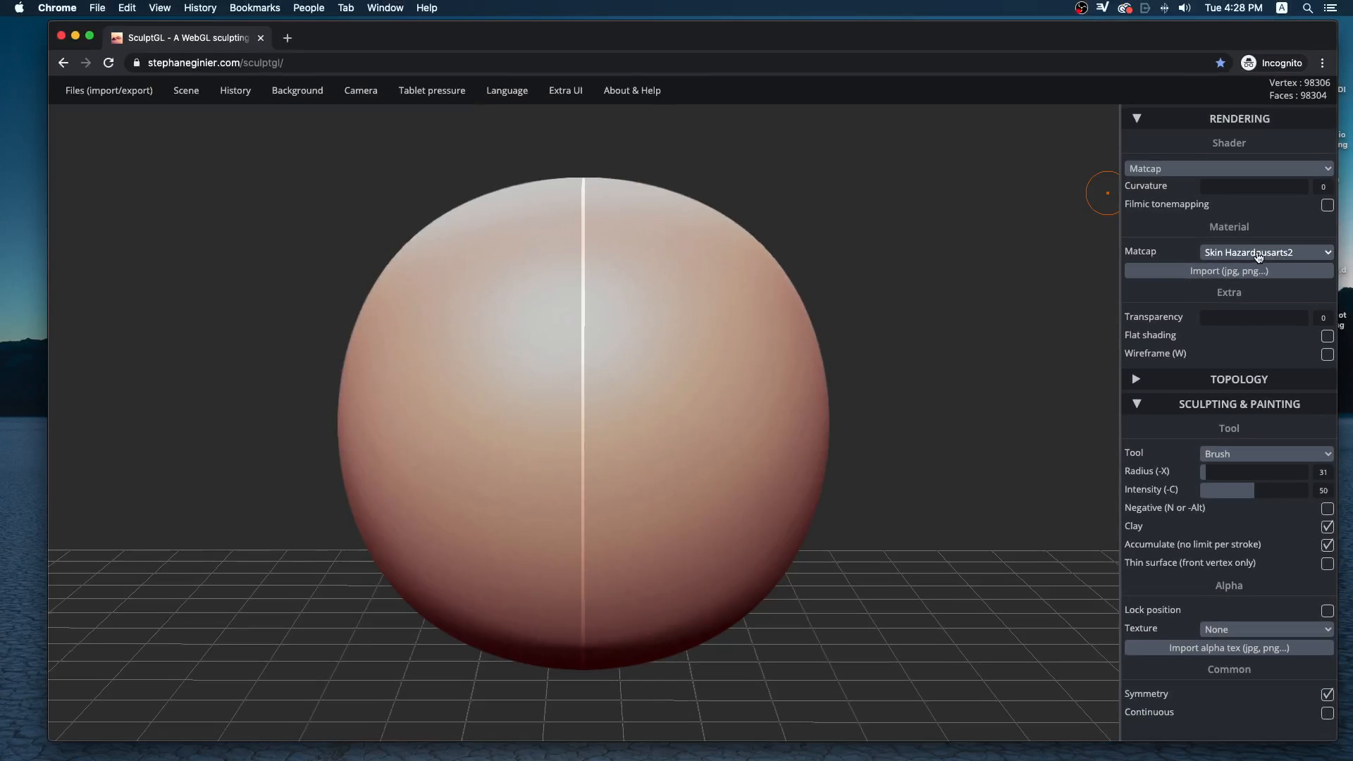
Change the sphere's matcap material to Skin hazardousarts
{"action": "left_click", "coordinate": [1272, 254]}
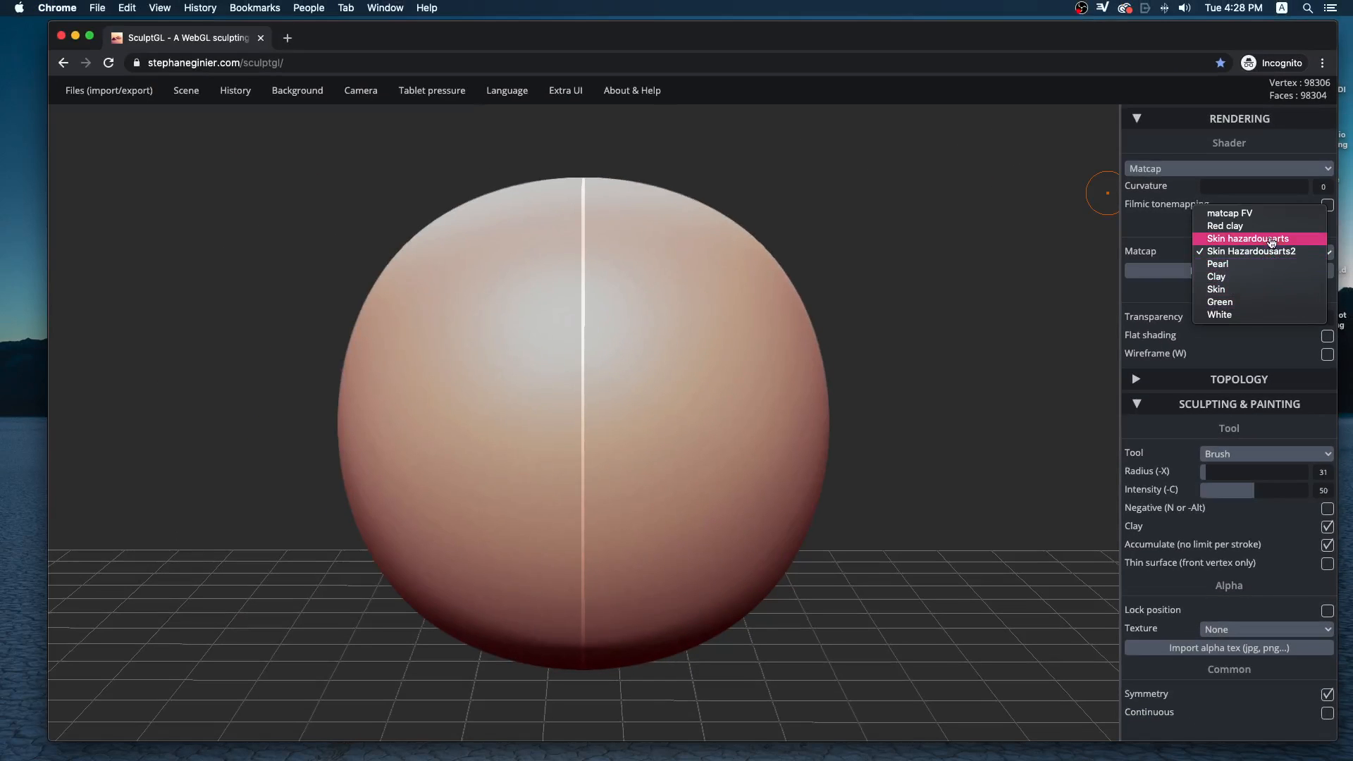
{"action": "left_click", "coordinate": [1259, 239]}
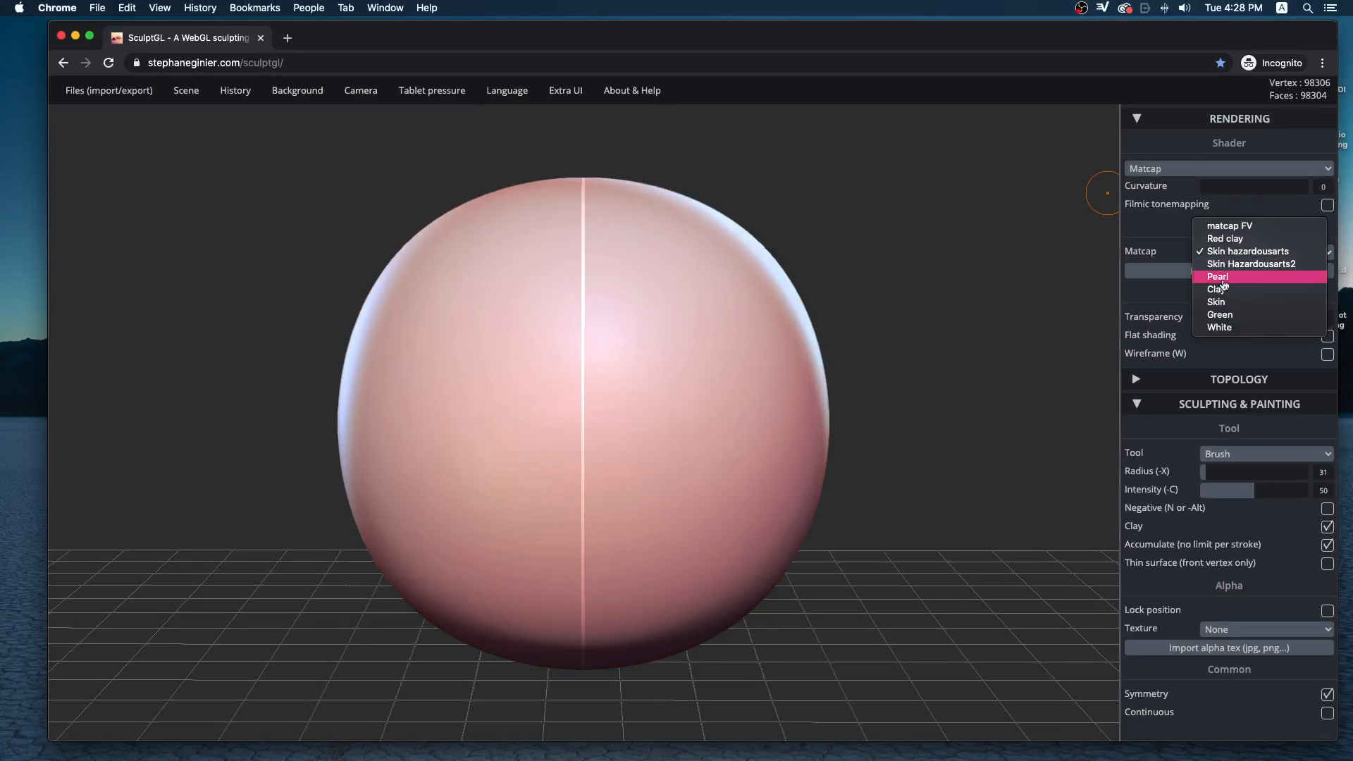
Try the Clay and White matcap materials on the sphere, finishing with Green
{"action": "left_click", "coordinate": [1251, 254]}
{"action": "left_click", "coordinate": [1226, 291]}
{"action": "left_click", "coordinate": [1248, 253]}
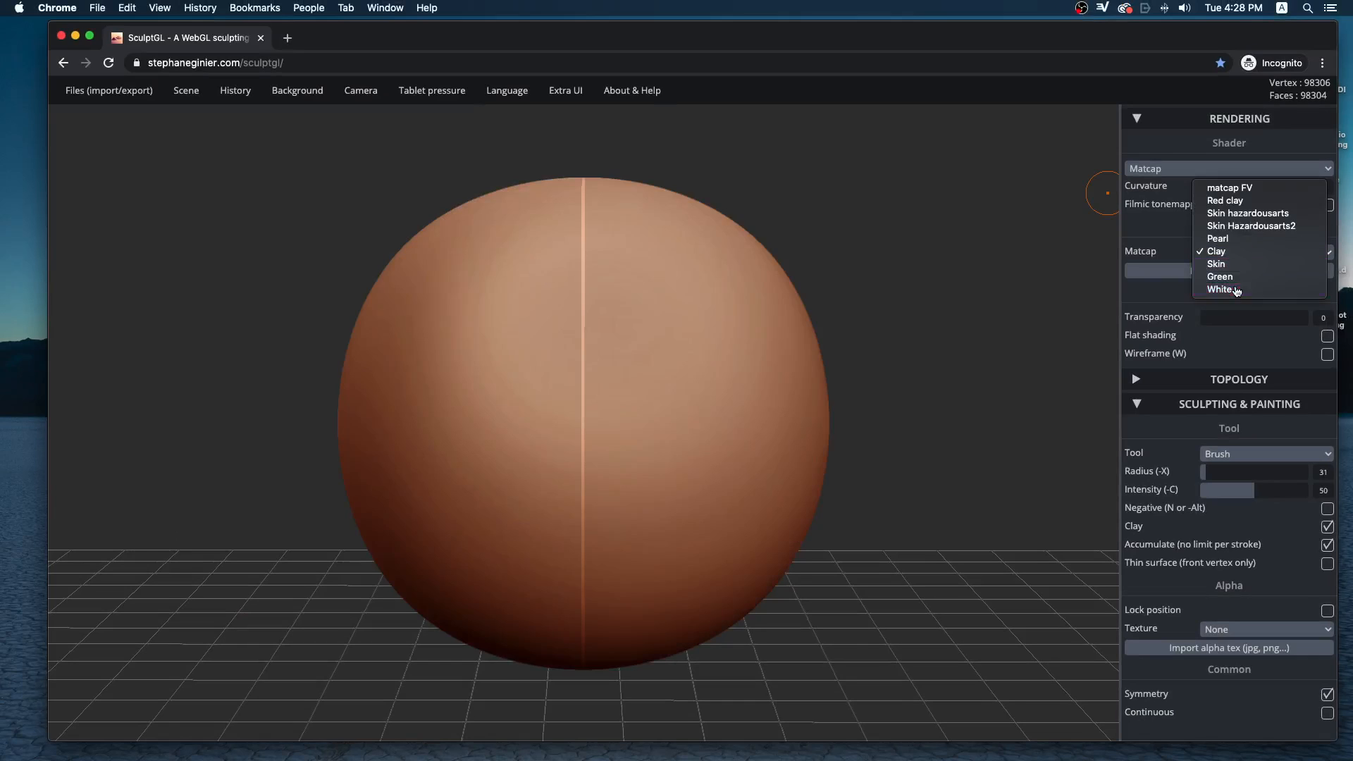
{"action": "left_click", "coordinate": [1247, 291]}
{"action": "left_click", "coordinate": [1249, 255]}
{"action": "left_click", "coordinate": [1245, 243]}
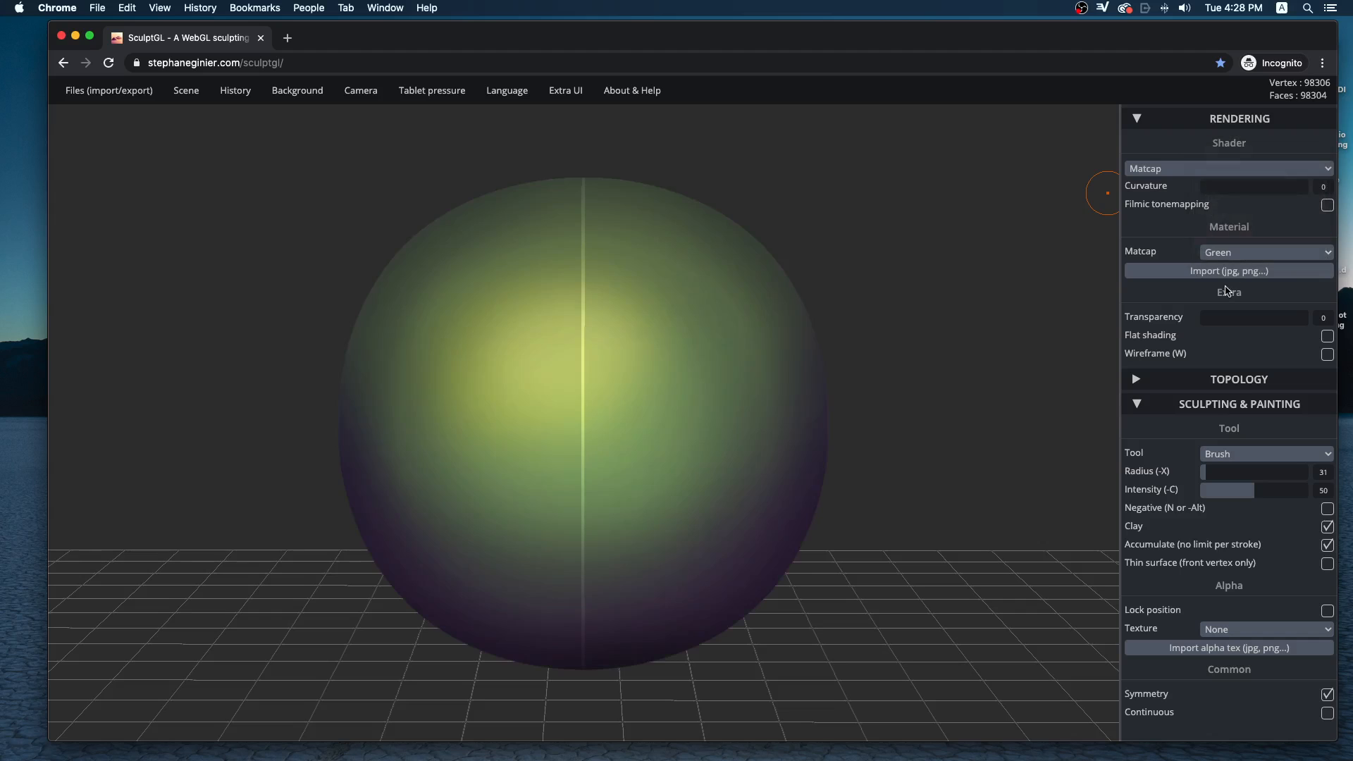
Sculpt three diagonal brush strokes on one side of the sphere's front, mirrored by symmetry
{"action": "left_click_drag", "start_coordinate": [831, 367], "coordinate": [792, 372]}
{"action": "left_click_drag", "start_coordinate": [713, 421], "coordinate": [652, 465]}
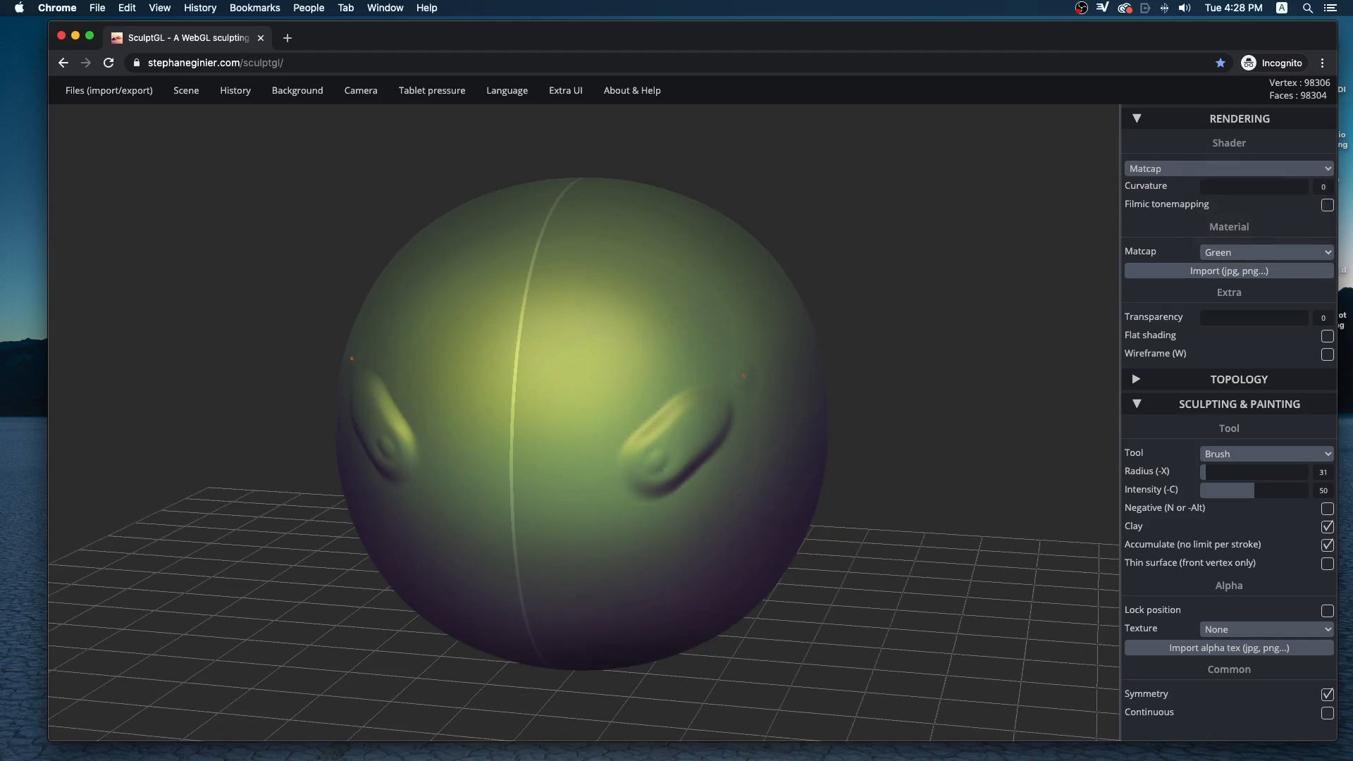
{"action": "left_click_drag", "start_coordinate": [733, 378], "coordinate": [656, 420]}
{"action": "left_click_drag", "start_coordinate": [677, 339], "coordinate": [588, 393]}
Change the matcap to Skin Hazardousarts2, view the strokes from the front and enlarge the browser window to fill the screen
{"action": "left_click", "coordinate": [1215, 255]}
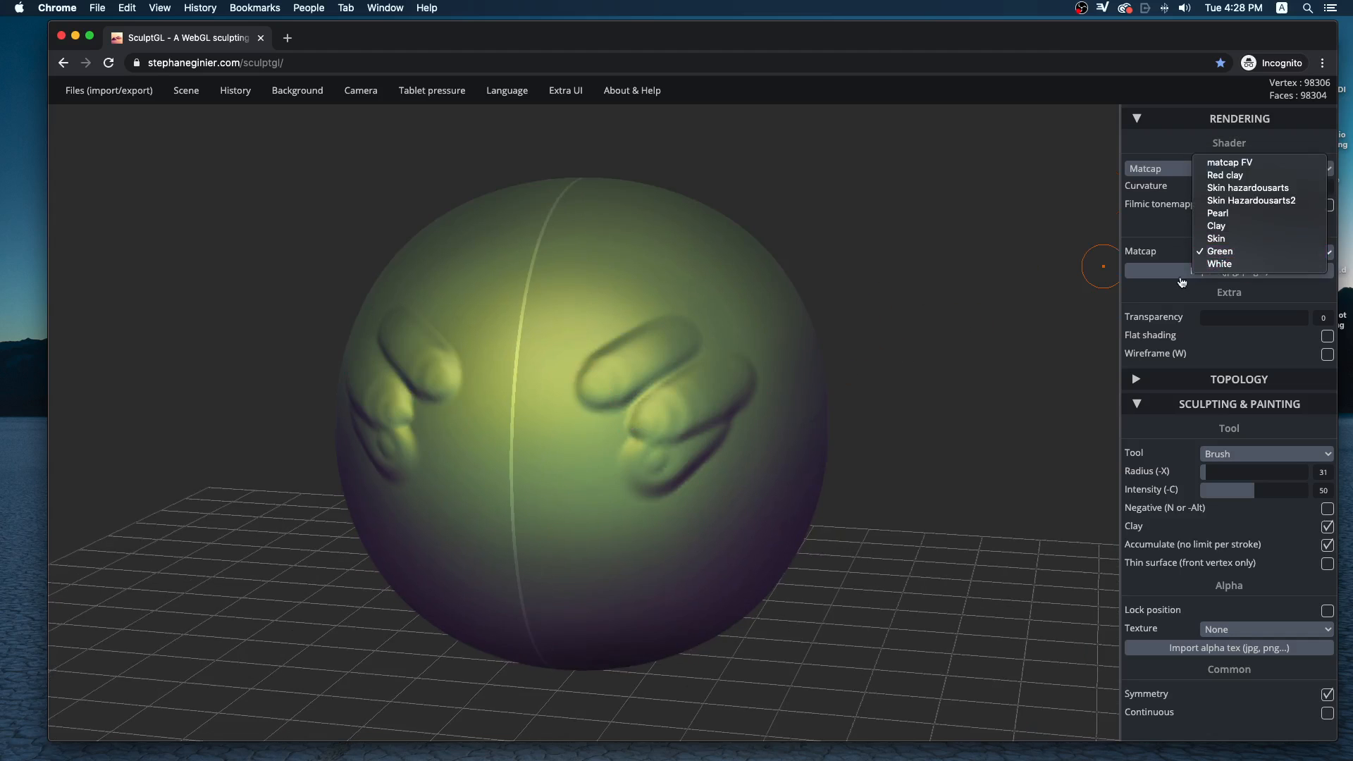
{"action": "left_click", "coordinate": [1241, 202]}
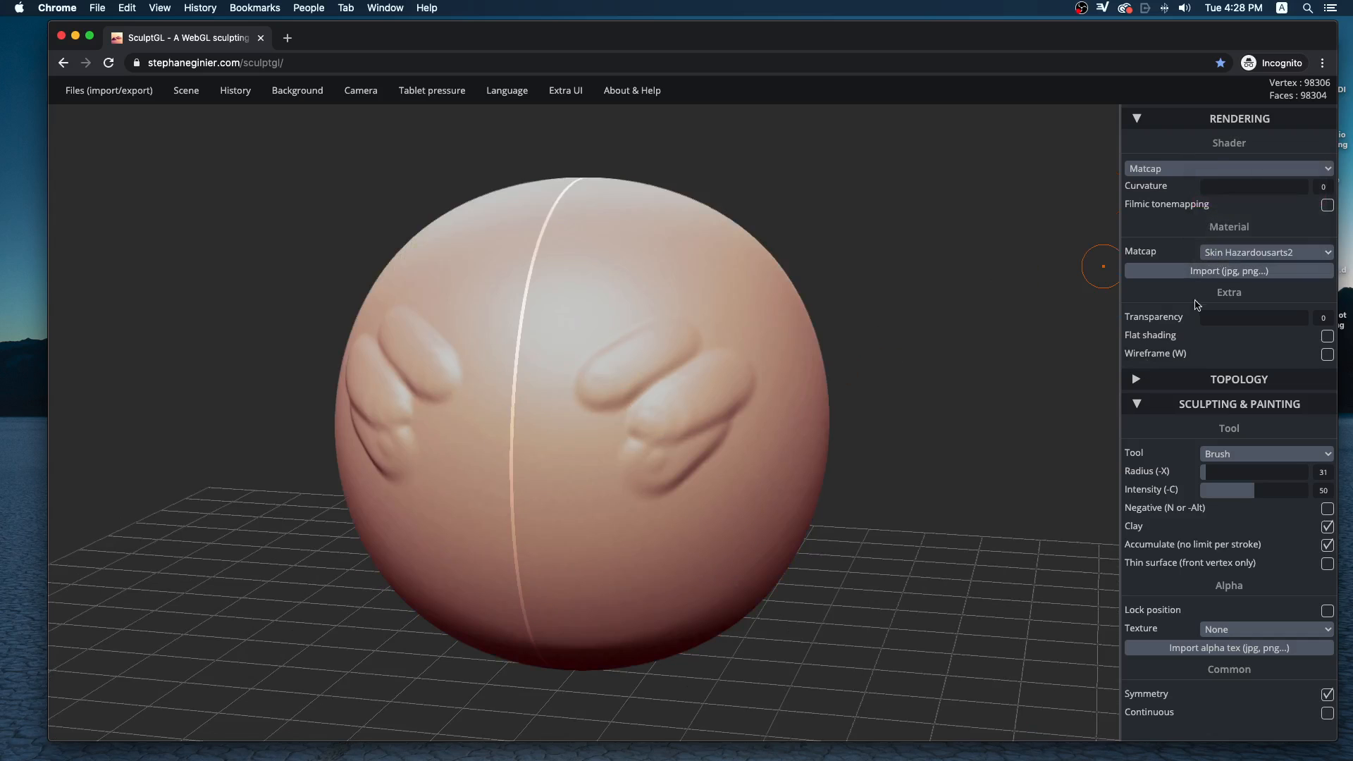
{"action": "left_click_drag", "start_coordinate": [967, 279], "coordinate": [1091, 311]}
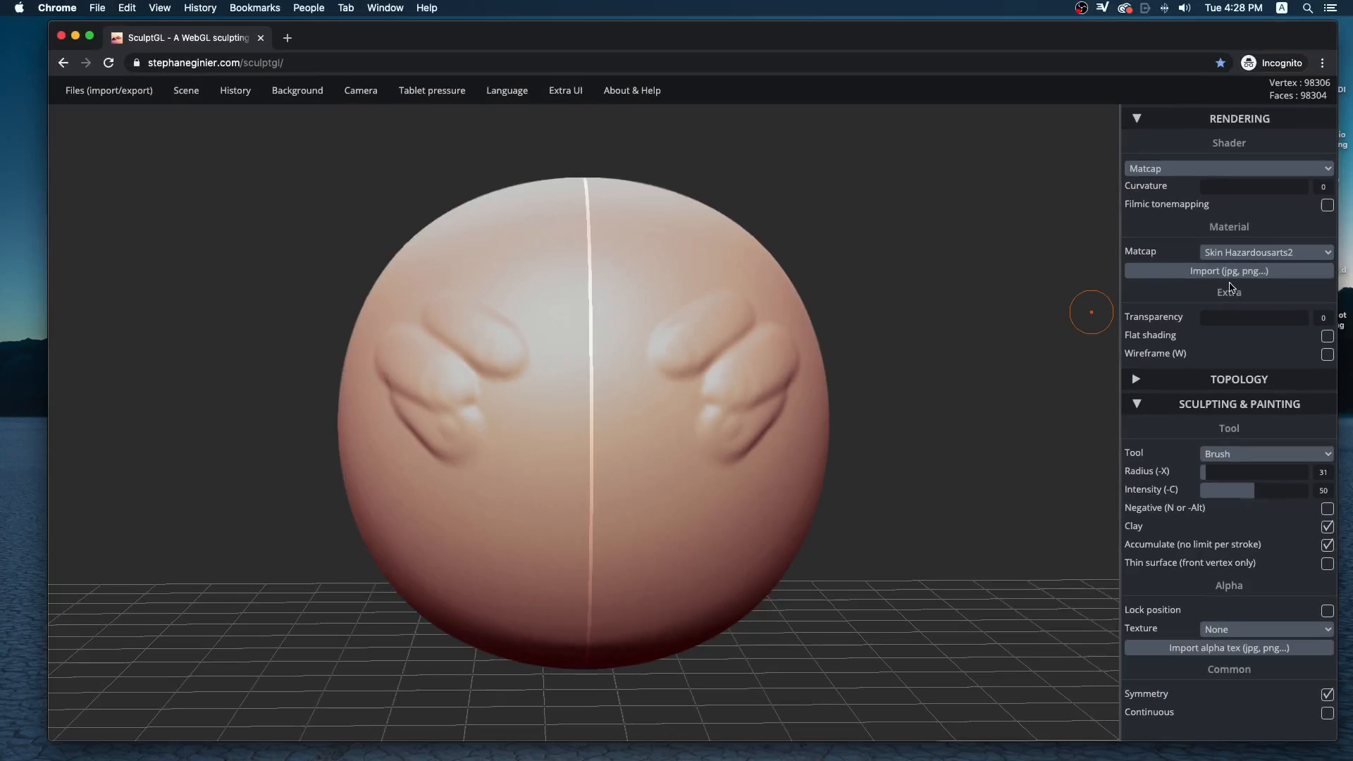
{"action": "double_click", "coordinate": [1143, 42]}
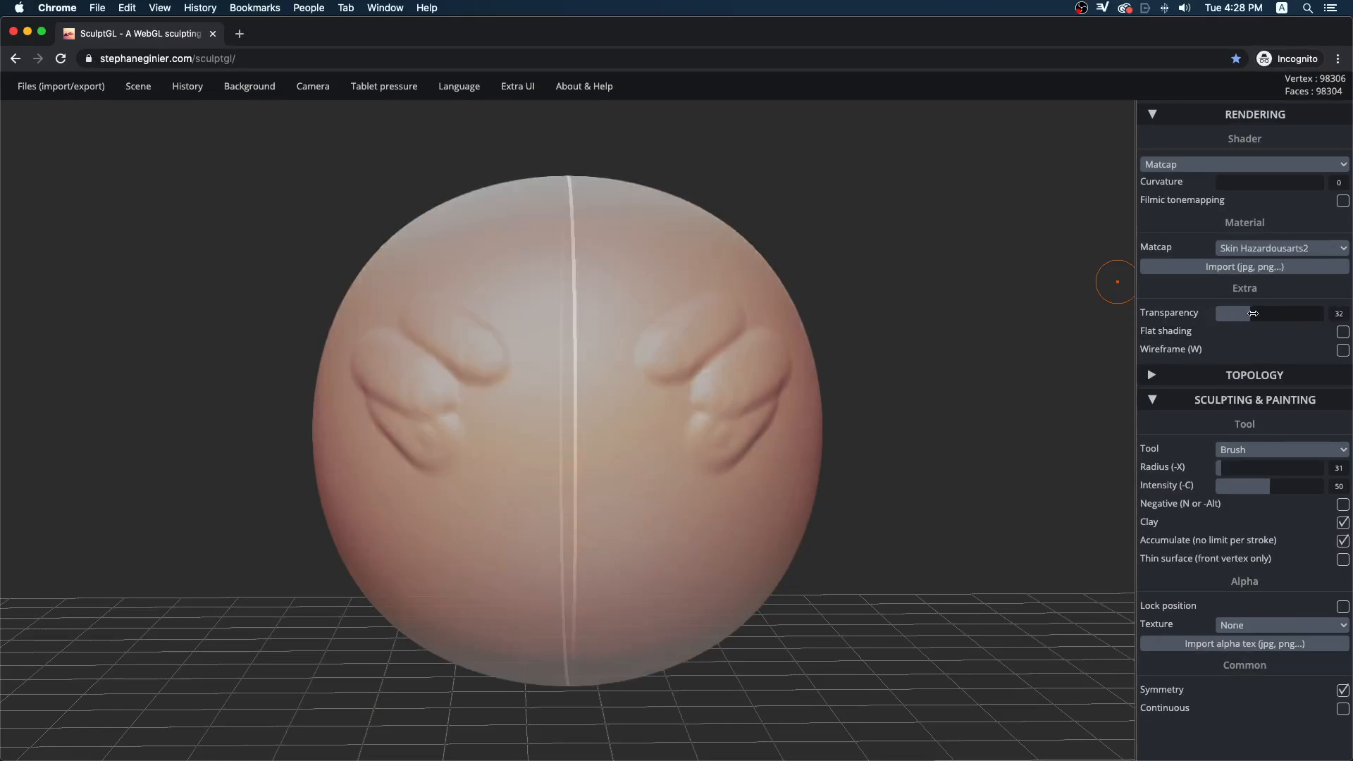
Return the transparency to 0 and change the matcap material to Pearl
{"action": "mouse_move", "coordinate": [1254, 313]}
{"action": "left_mouse_down"}
{"action": "mouse_move", "coordinate": [1323, 314]}
{"action": "mouse_move", "coordinate": [1183, 308]}
{"action": "left_mouse_up"}
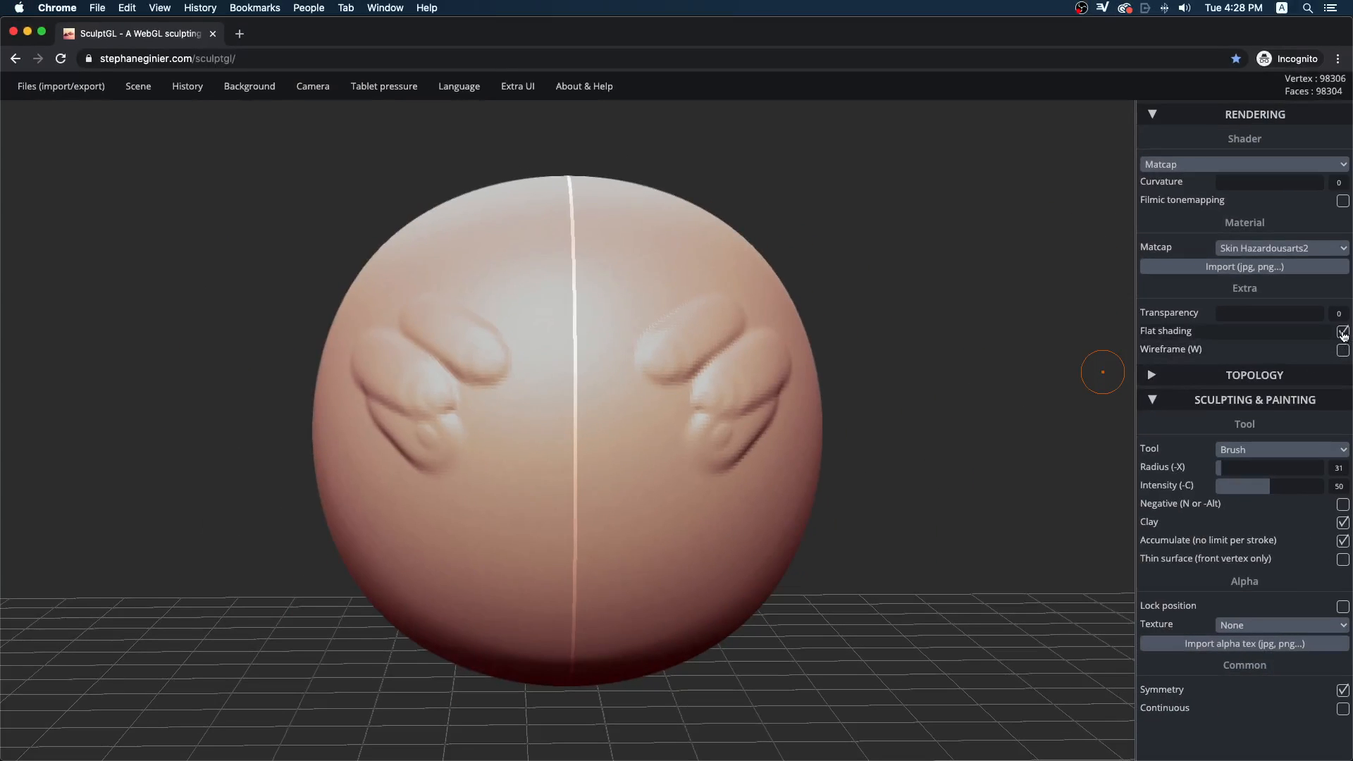
{"action": "left_click", "coordinate": [1257, 255]}
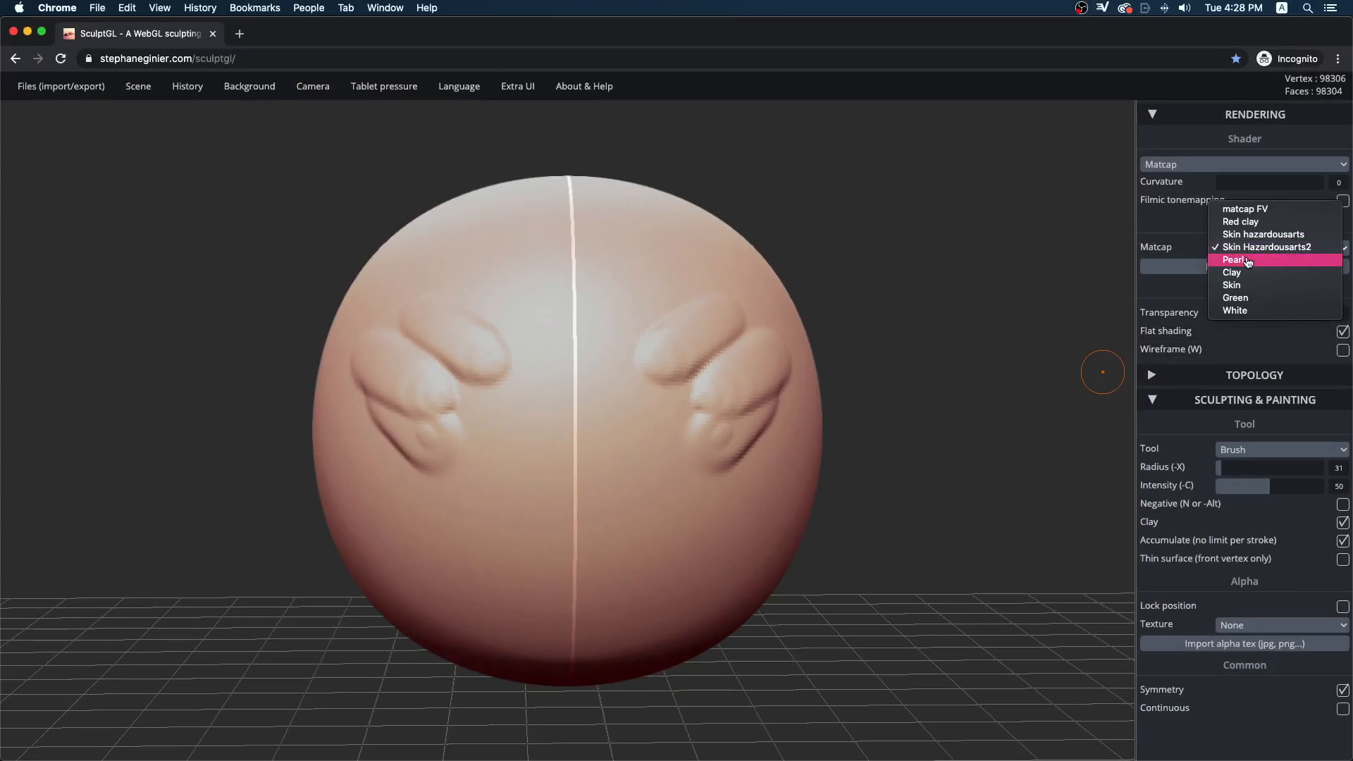
{"action": "left_click", "coordinate": [1251, 275]}
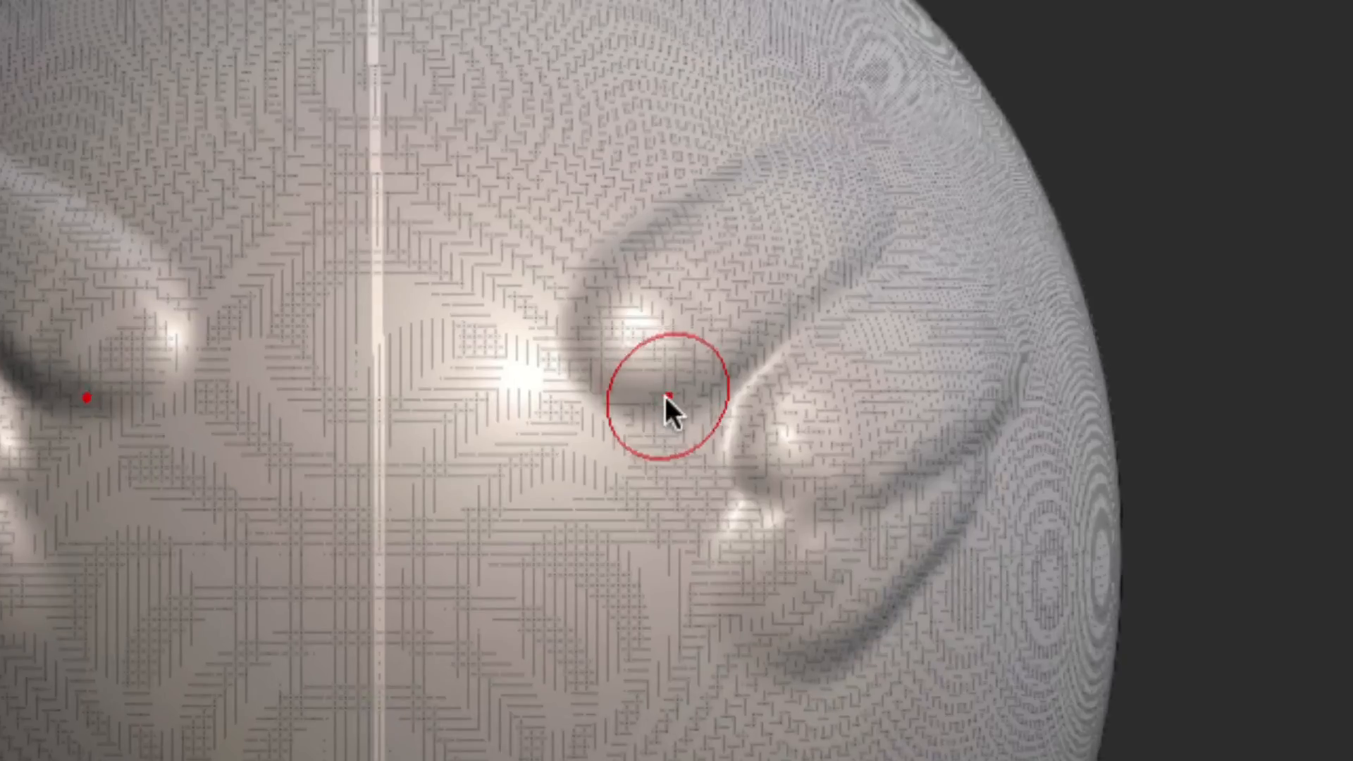
Sculpt several overlapping brush strokes beside the existing ridges near the symmetry line and smooth the area between them
{"action": "mouse_move", "coordinate": [595, 403]}
{"action": "right_mouse_down", "text": "ctrl"}
{"action": "mouse_move", "coordinate": [846, 383]}
{"action": "mouse_move", "coordinate": [1053, 396]}
{"action": "right_mouse_up", "text": "ctrl"}
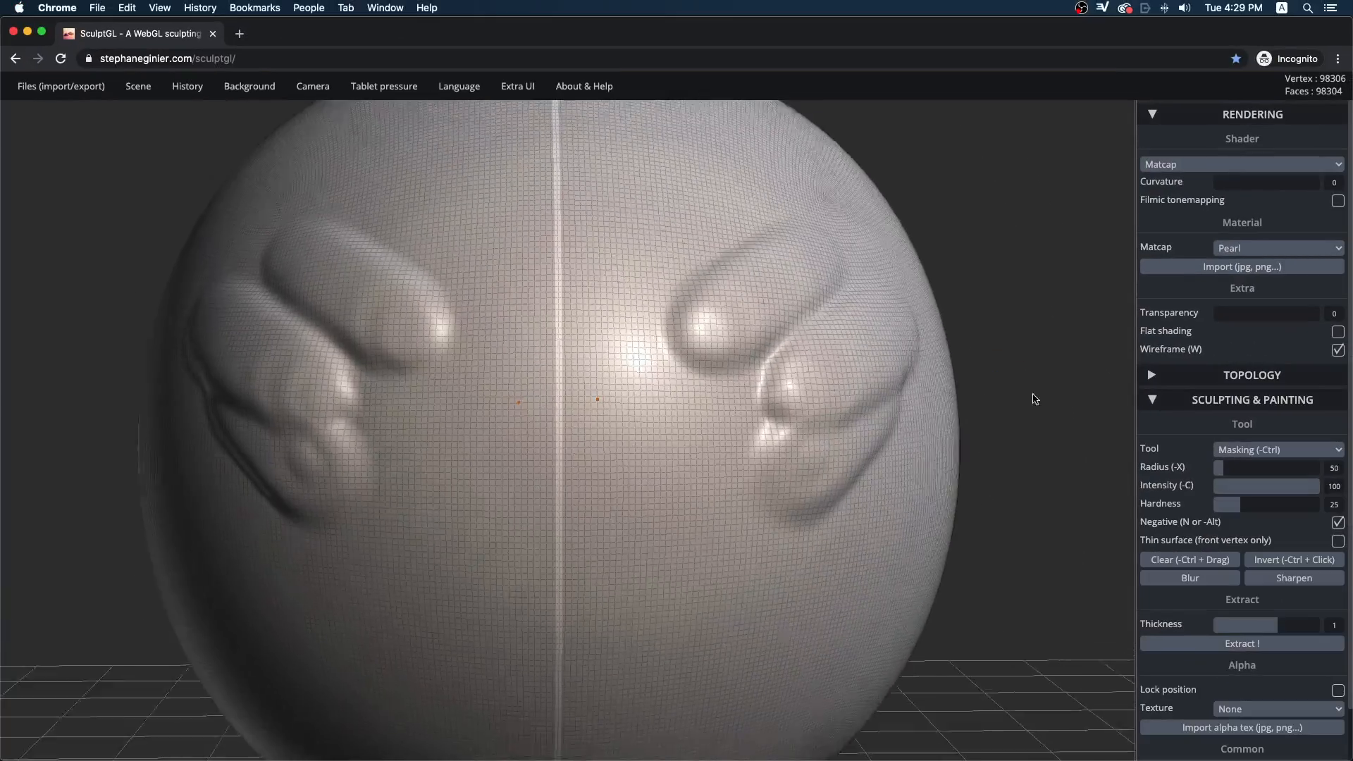
{"action": "right_click_drag", "start_coordinate": [628, 372], "coordinate": [1029, 350], "text": "ctrl"}
{"action": "right_click_drag", "start_coordinate": [678, 368], "coordinate": [974, 360], "text": "ctrl"}
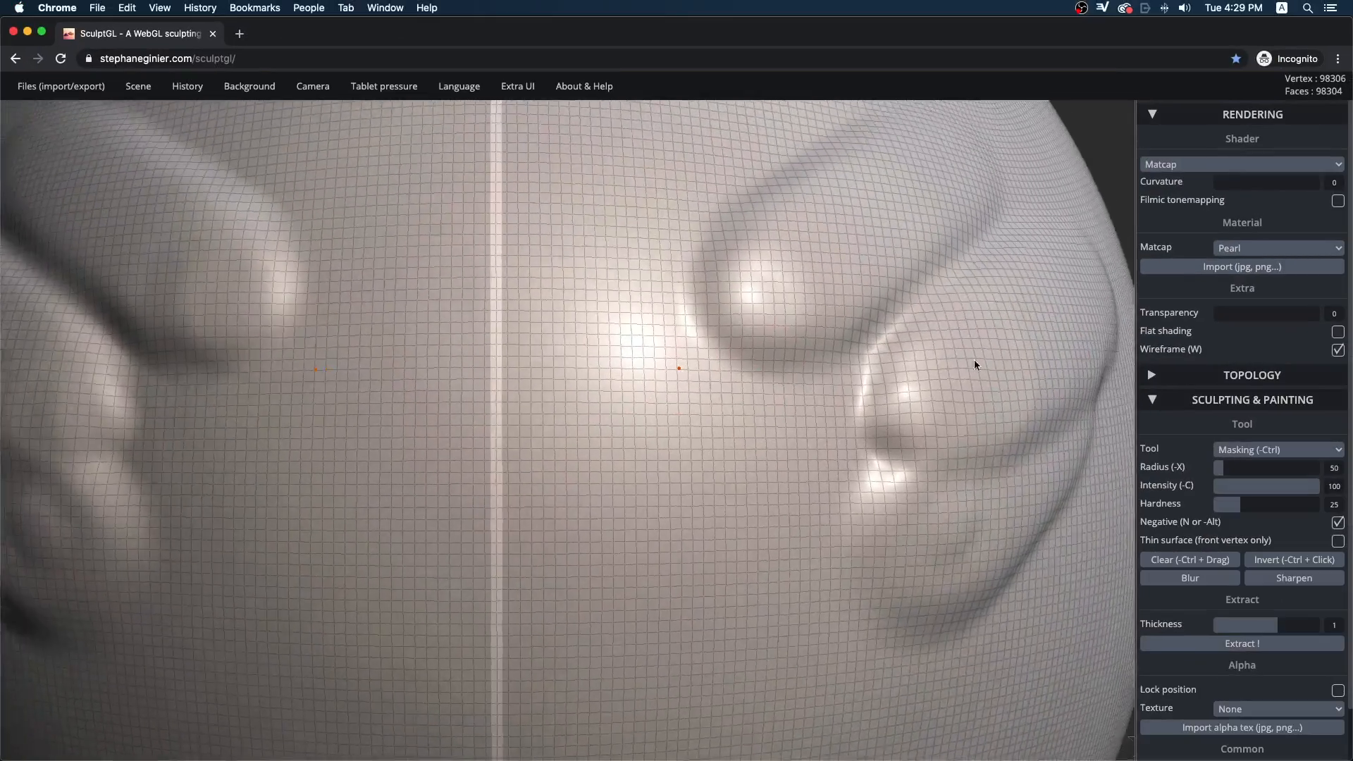
{"action": "mouse_move", "coordinate": [716, 408]}
{"action": "left_mouse_down"}
{"action": "mouse_move", "coordinate": [585, 486]}
{"action": "mouse_move", "coordinate": [677, 395]}
{"action": "mouse_move", "coordinate": [663, 543]}
{"action": "mouse_move", "coordinate": [694, 589]}
{"action": "mouse_move", "coordinate": [783, 454]}
{"action": "left_mouse_up"}
{"action": "left_click_drag", "start_coordinate": [840, 513], "coordinate": [889, 427]}
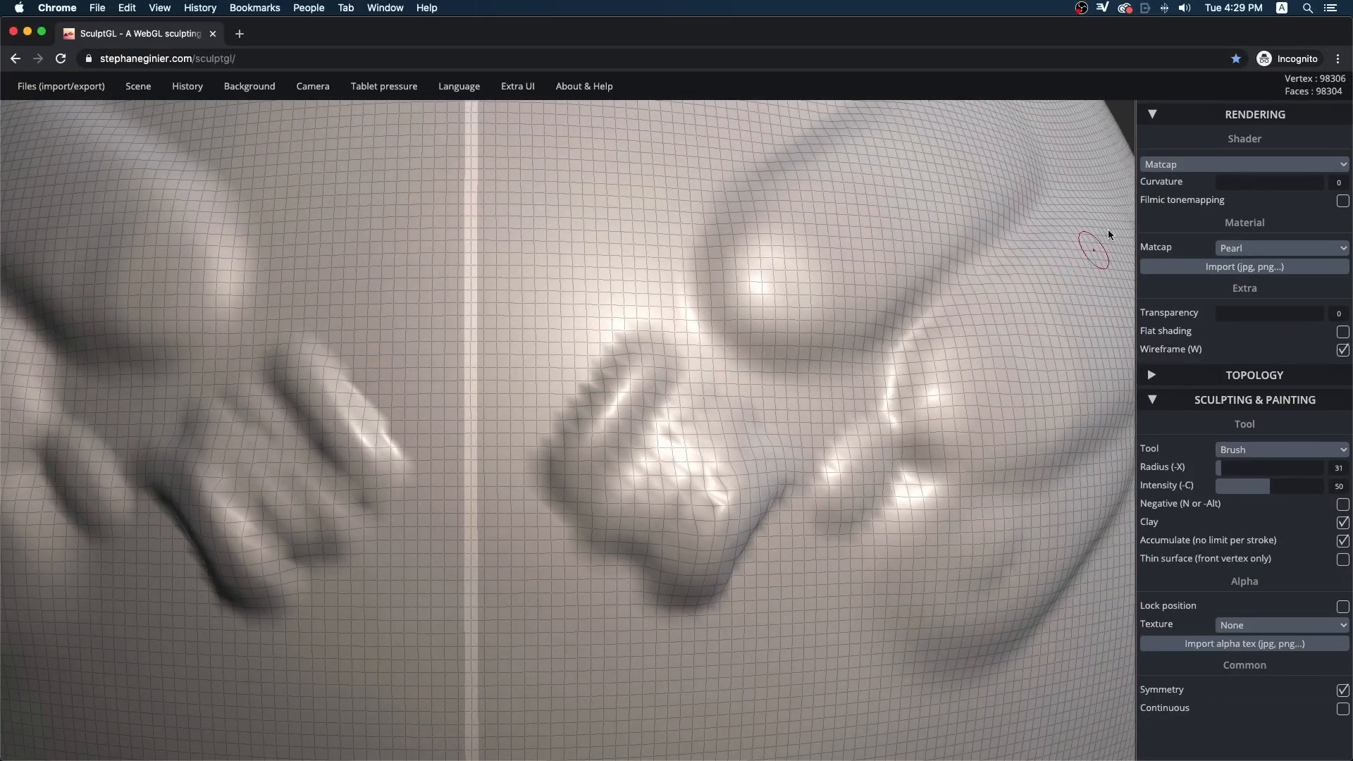
{"action": "mouse_move", "coordinate": [1122, 114]}
{"action": "left_mouse_down"}
{"action": "mouse_move", "coordinate": [1093, 126]}
{"action": "mouse_move", "coordinate": [1163, 136]}
{"action": "left_mouse_up"}
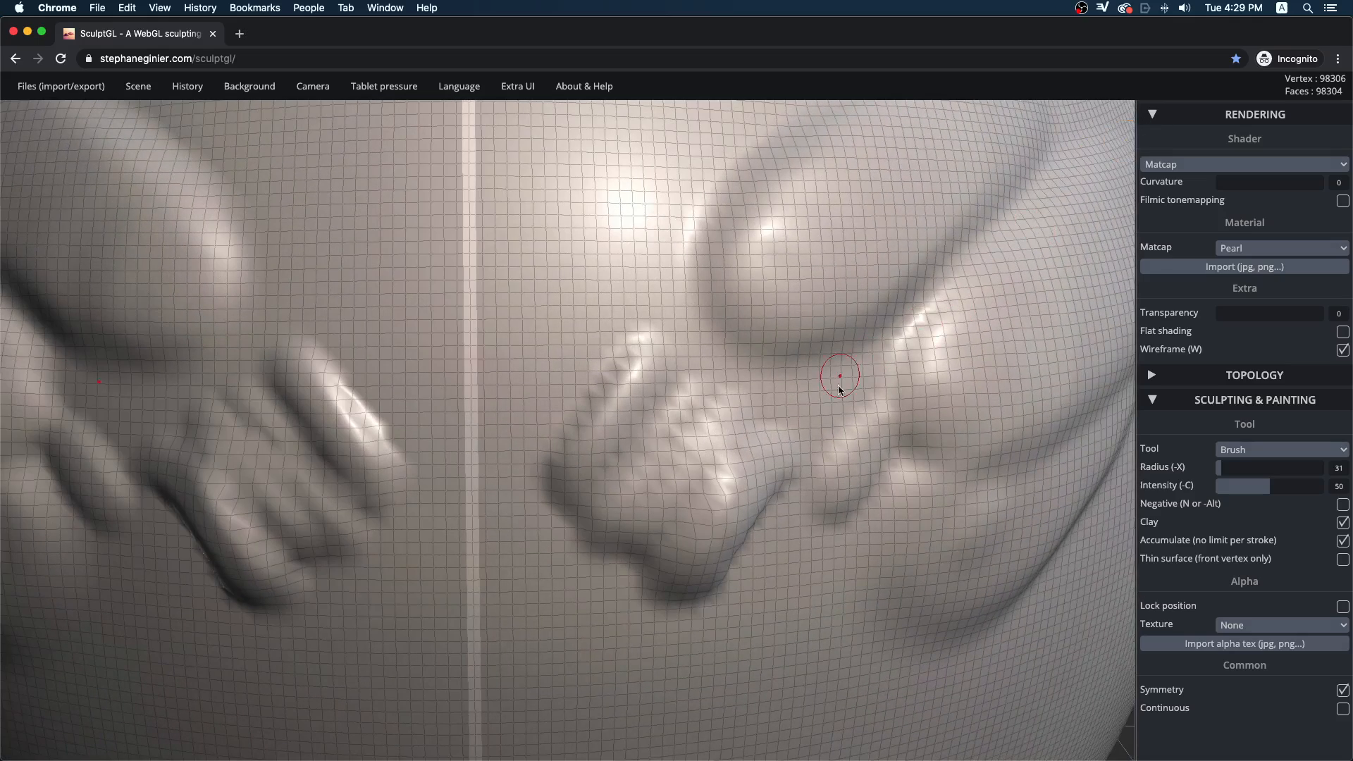
{"action": "mouse_move", "coordinate": [838, 385]}
{"action": "left_mouse_down"}
{"action": "mouse_move", "coordinate": [859, 458]}
{"action": "mouse_move", "coordinate": [613, 293]}
{"action": "mouse_move", "coordinate": [866, 577]}
{"action": "mouse_move", "coordinate": [602, 277]}
{"action": "left_mouse_up"}
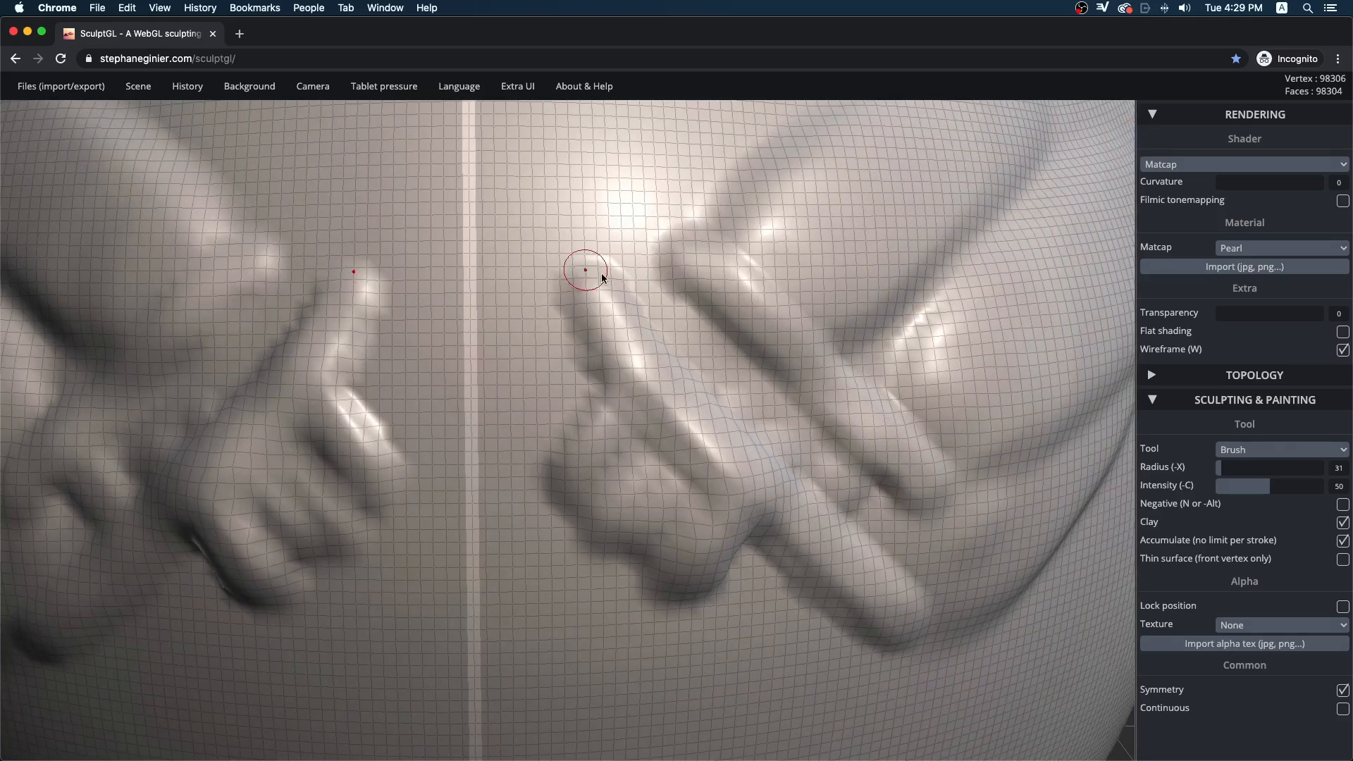
{"action": "mouse_move", "coordinate": [694, 370]}
{"action": "left_mouse_down", "text": "shift"}
{"action": "mouse_move", "coordinate": [637, 408]}
{"action": "mouse_move", "coordinate": [634, 317]}
{"action": "mouse_move", "coordinate": [767, 422]}
{"action": "mouse_move", "coordinate": [740, 352]}
{"action": "left_mouse_up", "text": "shift"}
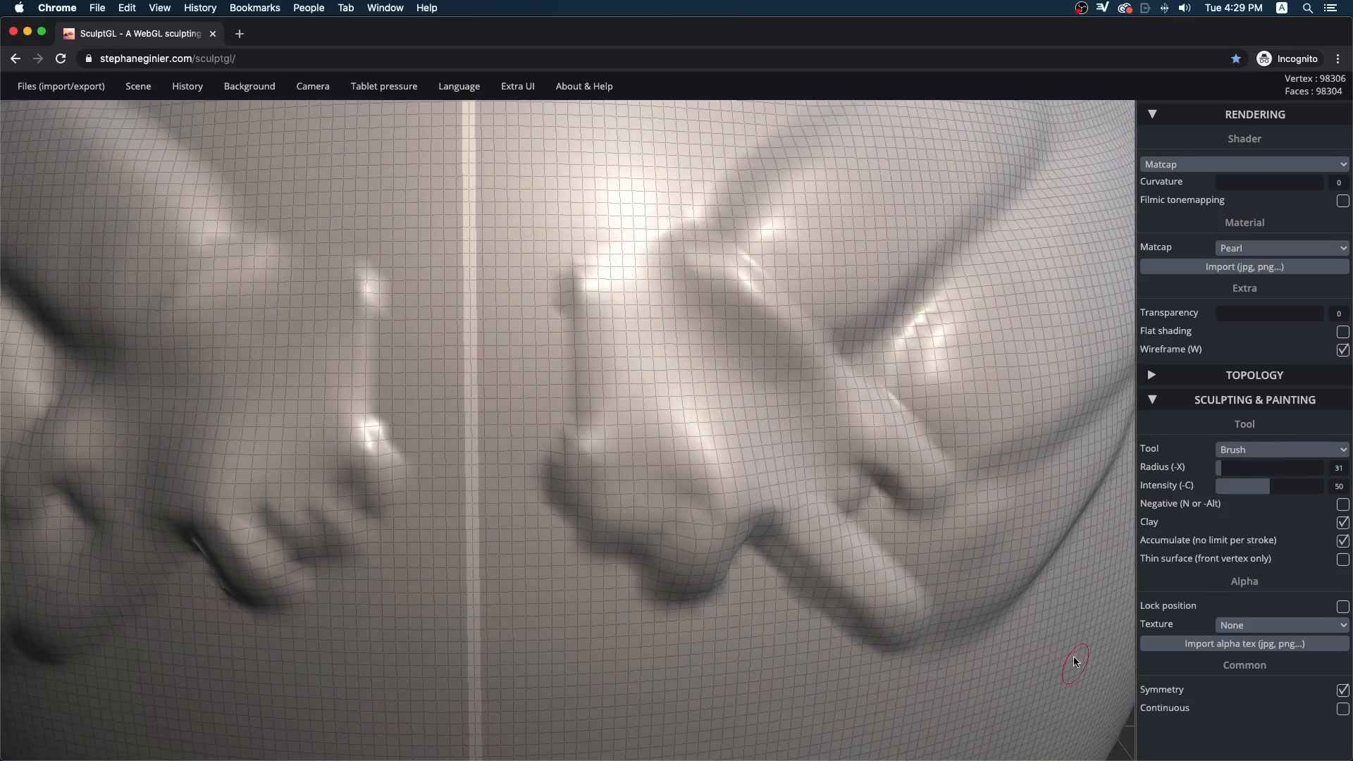
Compare the sculpted surface with the wireframe hidden and shown again, then view the whole form
{"action": "left_click", "coordinate": [1342, 350]}
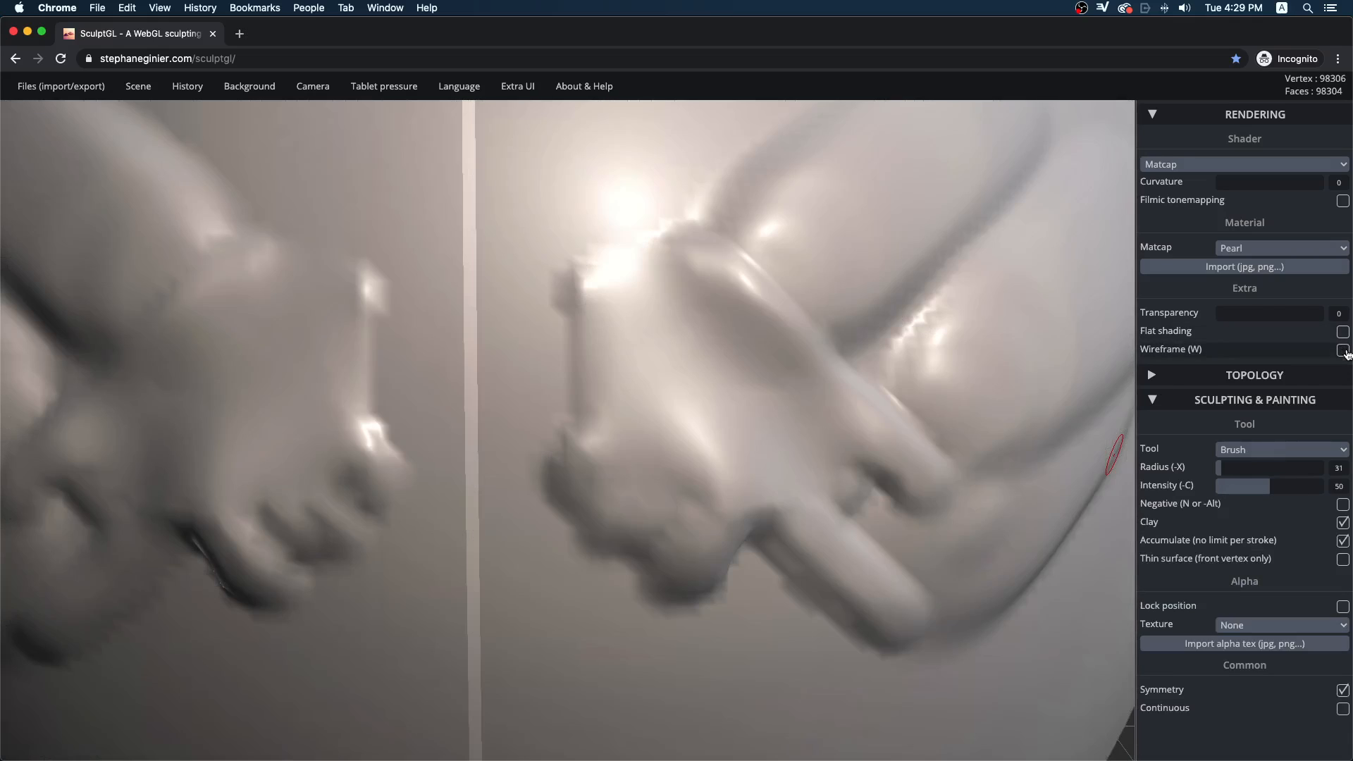
{"action": "left_click", "coordinate": [1342, 351]}
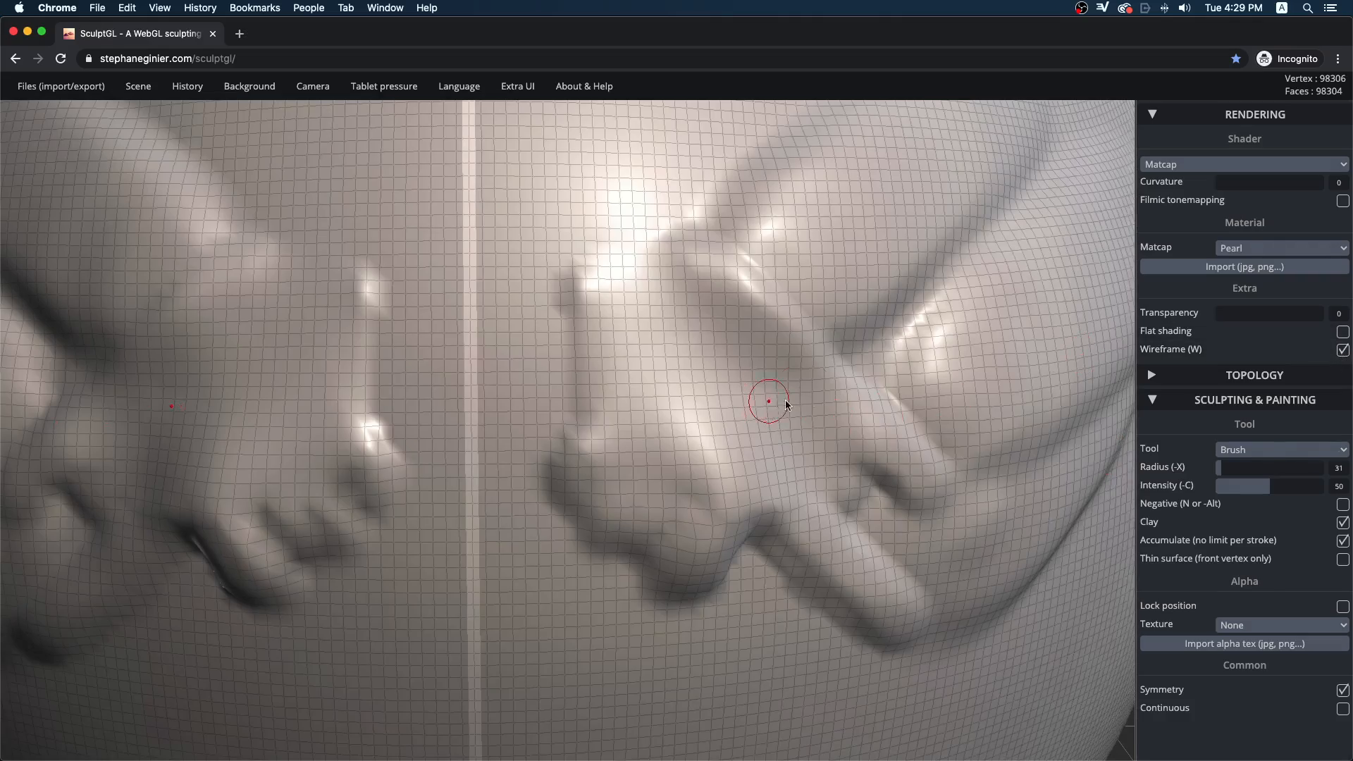
{"action": "scroll", "coordinate": [787, 404], "scroll_direction": "down", "scroll_amount": 10}
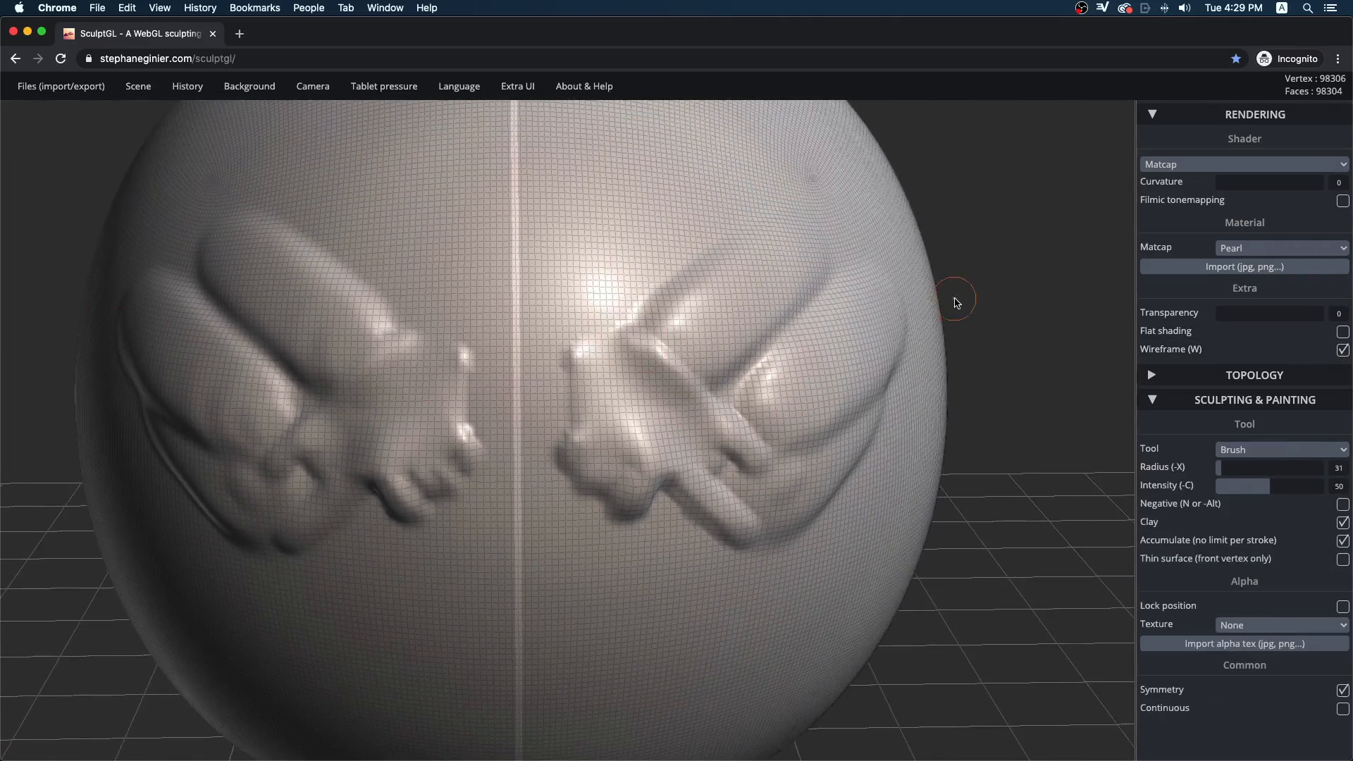
{"action": "left_click_drag", "start_coordinate": [956, 303], "coordinate": [1064, 303]}
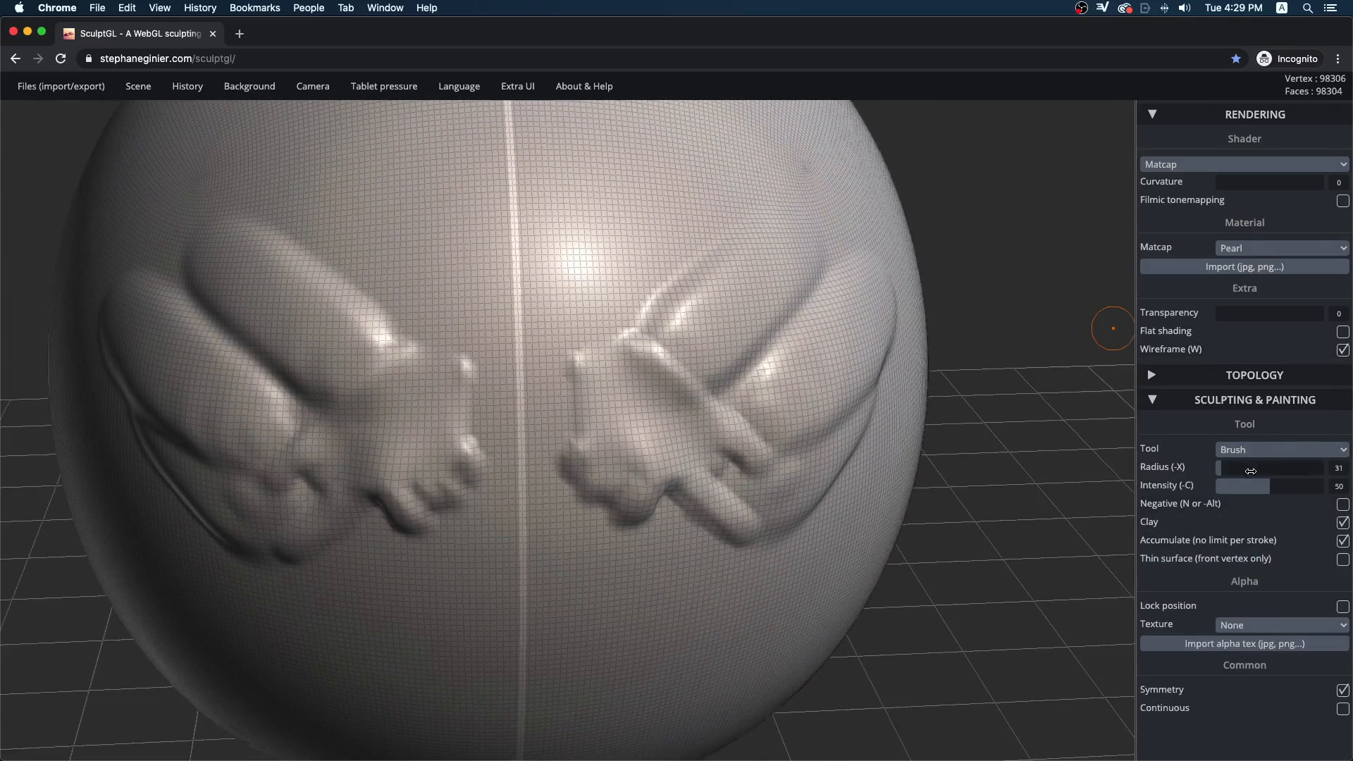
Pull the sides of the sphere out into long, mirrored horn-like shapes with the Drag tool
{"action": "left_click", "coordinate": [1269, 458]}
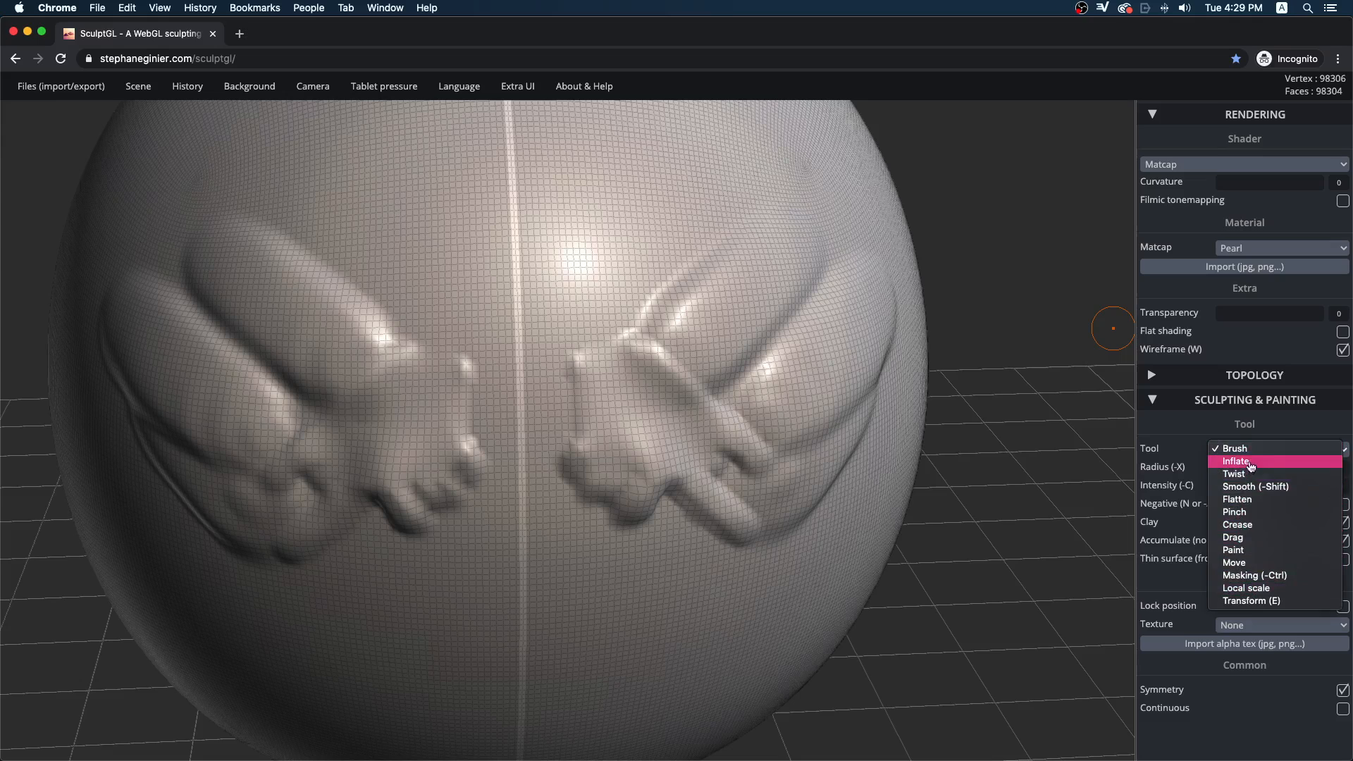
{"action": "left_click", "coordinate": [1235, 538]}
{"action": "mouse_move", "coordinate": [800, 226]}
{"action": "left_mouse_down"}
{"action": "mouse_move", "coordinate": [909, 331]}
{"action": "mouse_move", "coordinate": [825, 578]}
{"action": "mouse_move", "coordinate": [673, 680]}
{"action": "mouse_move", "coordinate": [1050, 426]}
{"action": "mouse_move", "coordinate": [1078, 387]}
{"action": "left_mouse_up"}
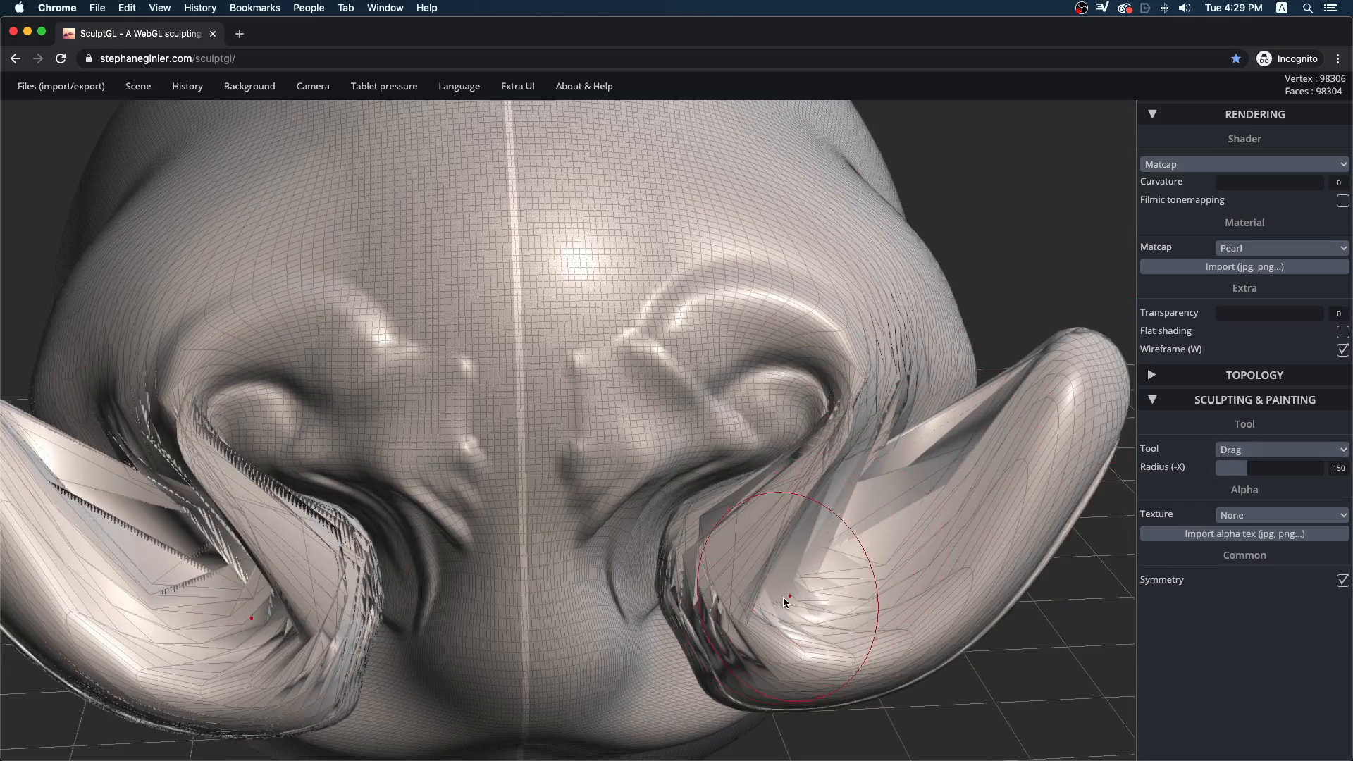
Smooth the sculpted ridges and stretched mesh close to the base of the pulled-out shape
{"action": "right_click_drag", "start_coordinate": [718, 555], "coordinate": [1102, 459], "text": "ctrl"}
{"action": "right_click_drag", "start_coordinate": [705, 461], "coordinate": [1254, 436], "text": "ctrl"}
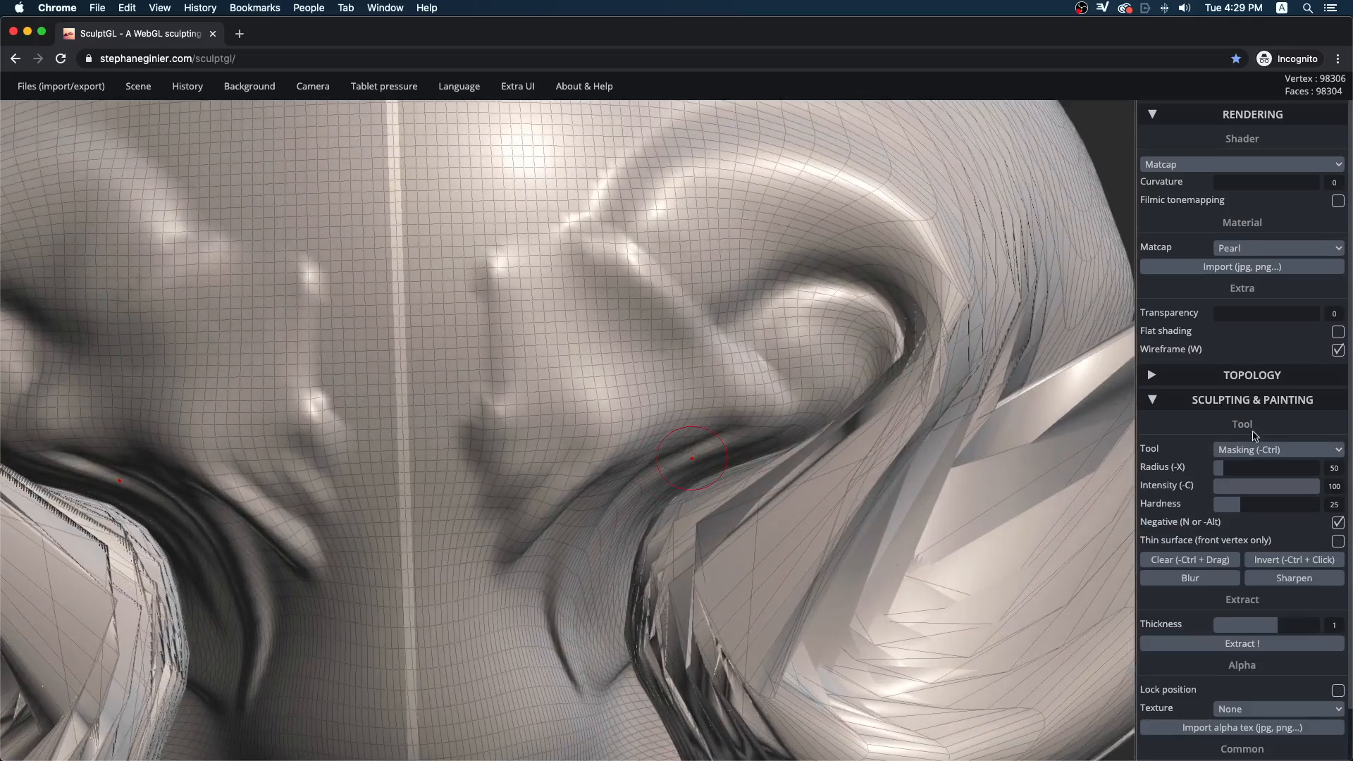
{"action": "right_click_drag", "start_coordinate": [874, 458], "coordinate": [948, 409], "text": "ctrl"}
{"action": "mouse_move", "coordinate": [949, 404]}
{"action": "left_mouse_down", "text": "shift"}
{"action": "mouse_move", "coordinate": [891, 488]}
{"action": "mouse_move", "coordinate": [656, 609]}
{"action": "mouse_move", "coordinate": [916, 317]}
{"action": "left_mouse_up", "text": "shift"}
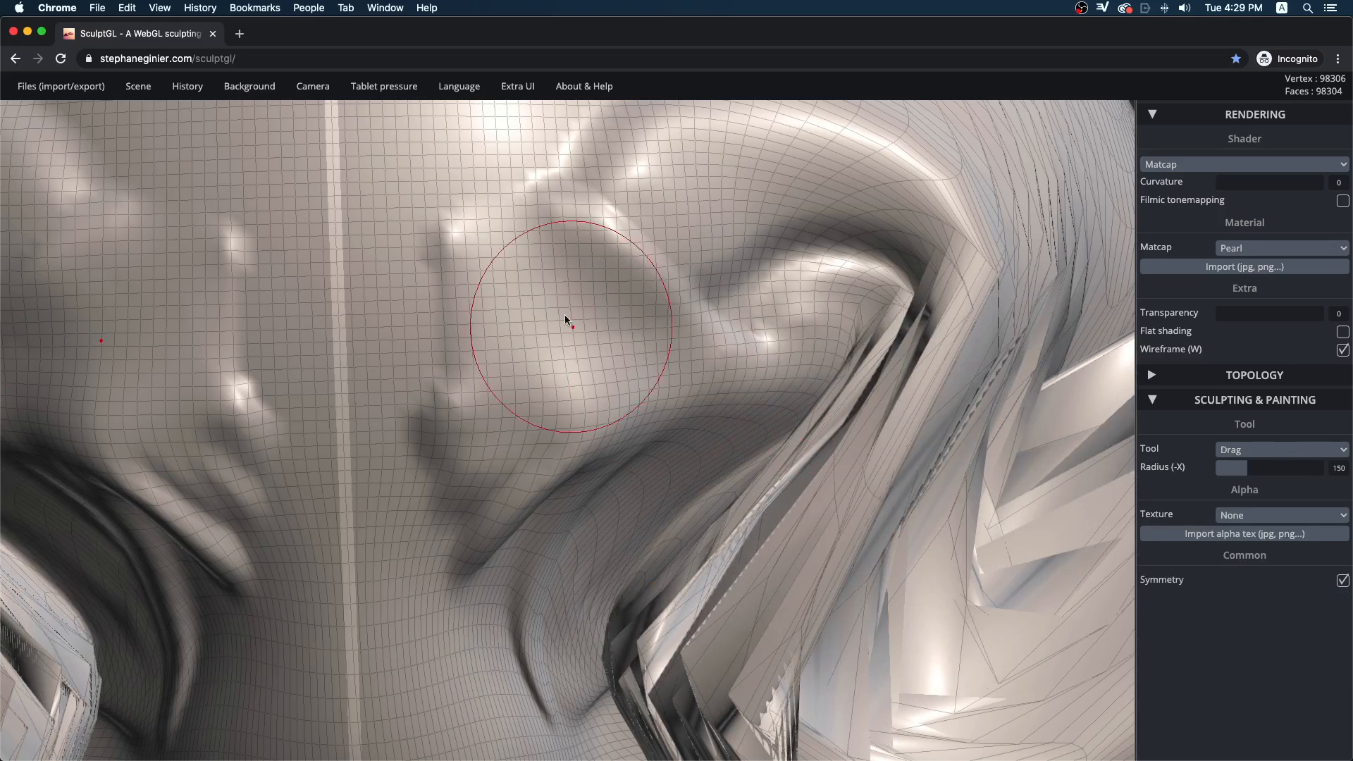
{"action": "mouse_move", "coordinate": [462, 359]}
{"action": "left_mouse_down", "text": "shift"}
{"action": "mouse_move", "coordinate": [440, 416]}
{"action": "mouse_move", "coordinate": [599, 297]}
{"action": "mouse_move", "coordinate": [1120, 307]}
{"action": "left_mouse_up", "text": "shift"}
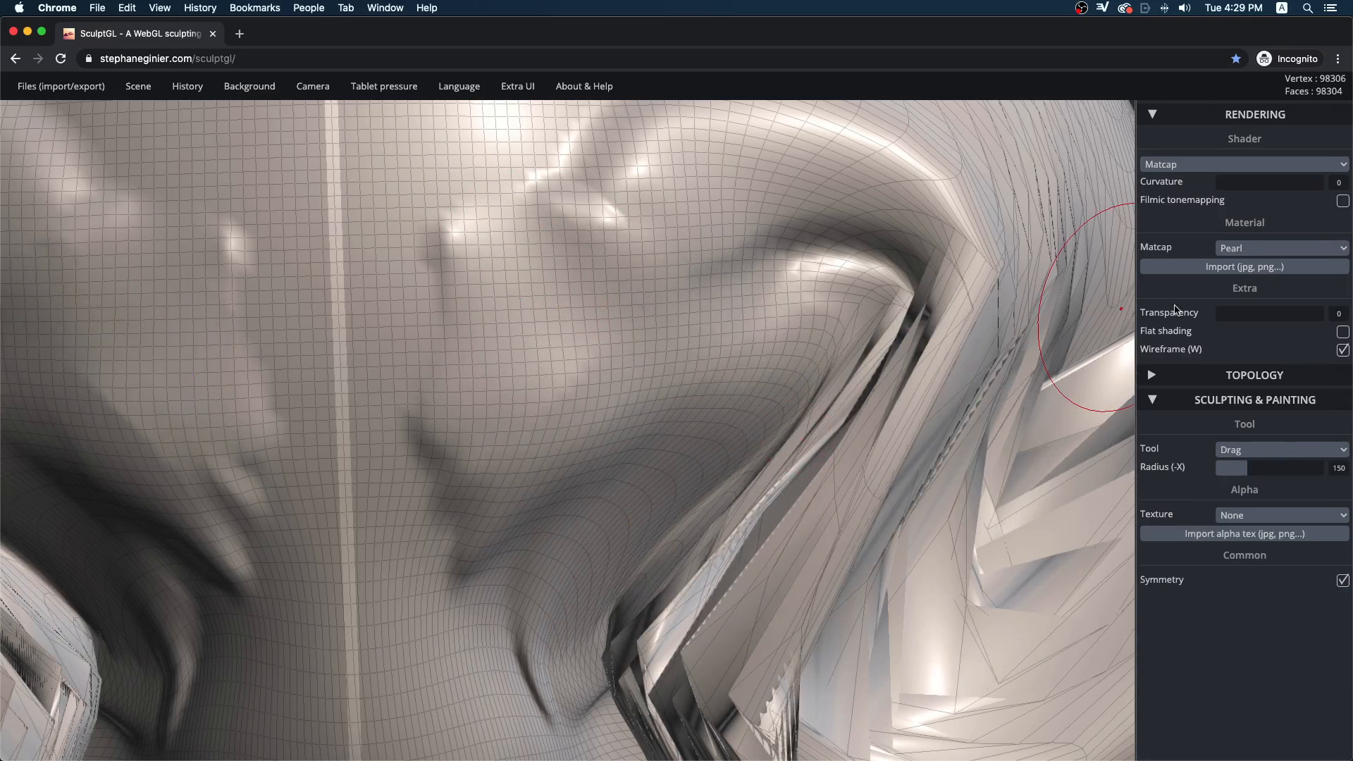
Hide the wireframe and smooth the jagged, stretched polygons across the two pulled-out shapes
{"action": "left_click", "coordinate": [1341, 350]}
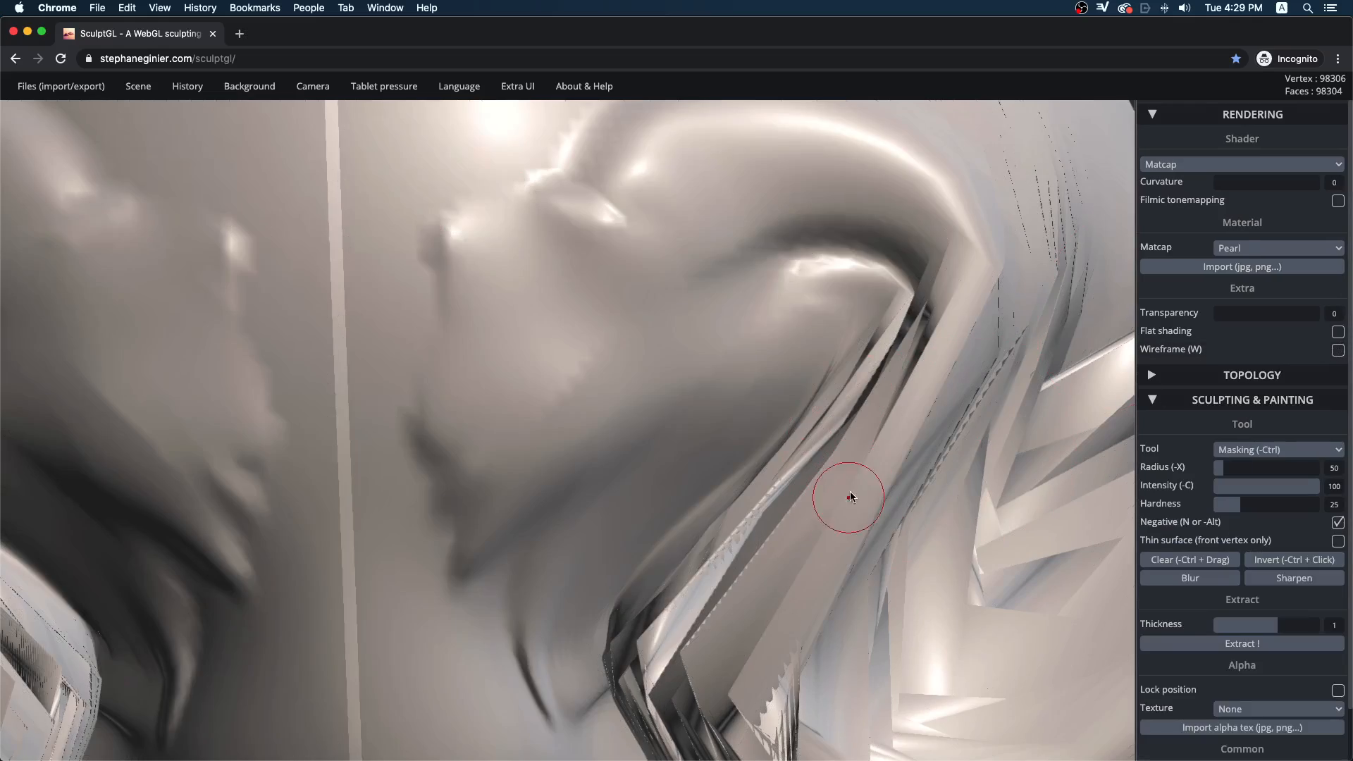
{"action": "right_click_drag", "start_coordinate": [851, 496], "coordinate": [365, 487], "text": "ctrl"}
{"action": "right_click_drag", "start_coordinate": [848, 459], "coordinate": [303, 444], "text": "ctrl"}
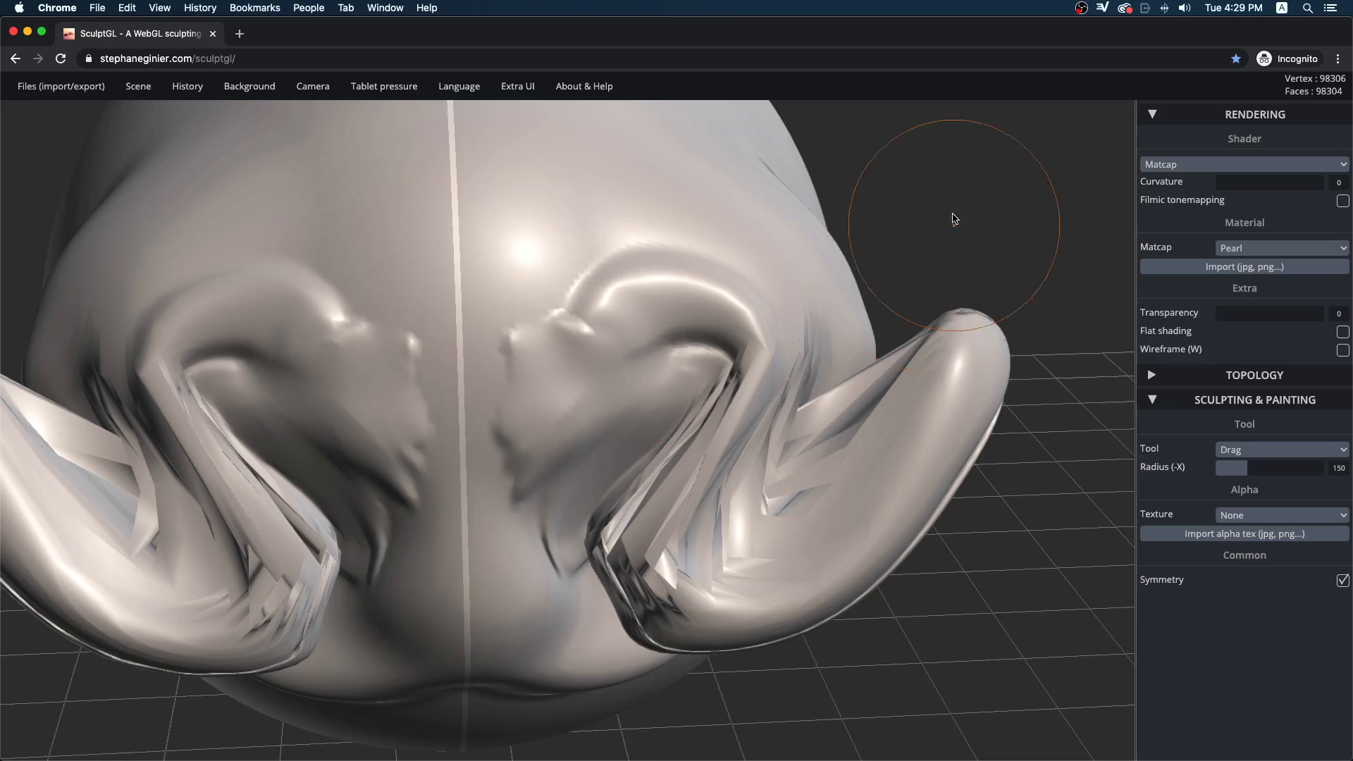
{"action": "left_click_drag", "start_coordinate": [954, 217], "coordinate": [768, 251]}
{"action": "mouse_move", "coordinate": [655, 479]}
{"action": "left_mouse_down", "text": "shift"}
{"action": "mouse_move", "coordinate": [726, 514]}
{"action": "mouse_move", "coordinate": [804, 489]}
{"action": "mouse_move", "coordinate": [838, 352]}
{"action": "mouse_move", "coordinate": [648, 479]}
{"action": "left_mouse_up", "text": "shift"}
{"action": "left_click_drag", "start_coordinate": [507, 682], "coordinate": [535, 423]}
{"action": "mouse_move", "coordinate": [747, 511]}
{"action": "left_mouse_down", "text": "shift"}
{"action": "mouse_move", "coordinate": [613, 549]}
{"action": "mouse_move", "coordinate": [704, 570]}
{"action": "mouse_move", "coordinate": [810, 557]}
{"action": "mouse_move", "coordinate": [726, 535]}
{"action": "mouse_move", "coordinate": [756, 383]}
{"action": "left_mouse_up", "text": "shift"}
{"action": "left_click_drag", "start_coordinate": [870, 240], "coordinate": [875, 350]}
{"action": "left_click_drag", "start_coordinate": [719, 345], "coordinate": [806, 308], "text": "shift"}
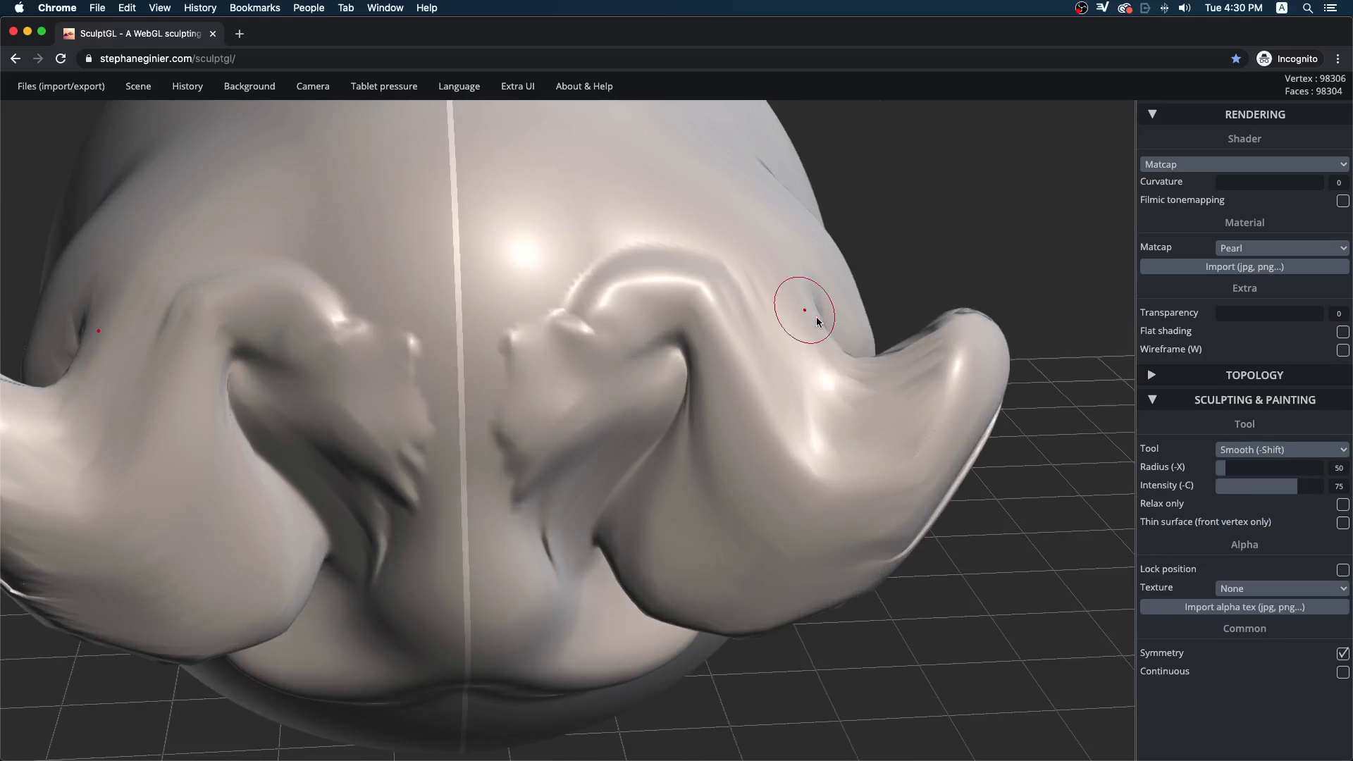
Show the wireframe and smooth the remaining folds on the pulled-out shapes from several angles
{"action": "left_click", "coordinate": [1342, 350]}
{"action": "left_click_drag", "start_coordinate": [1001, 184], "coordinate": [775, 232]}
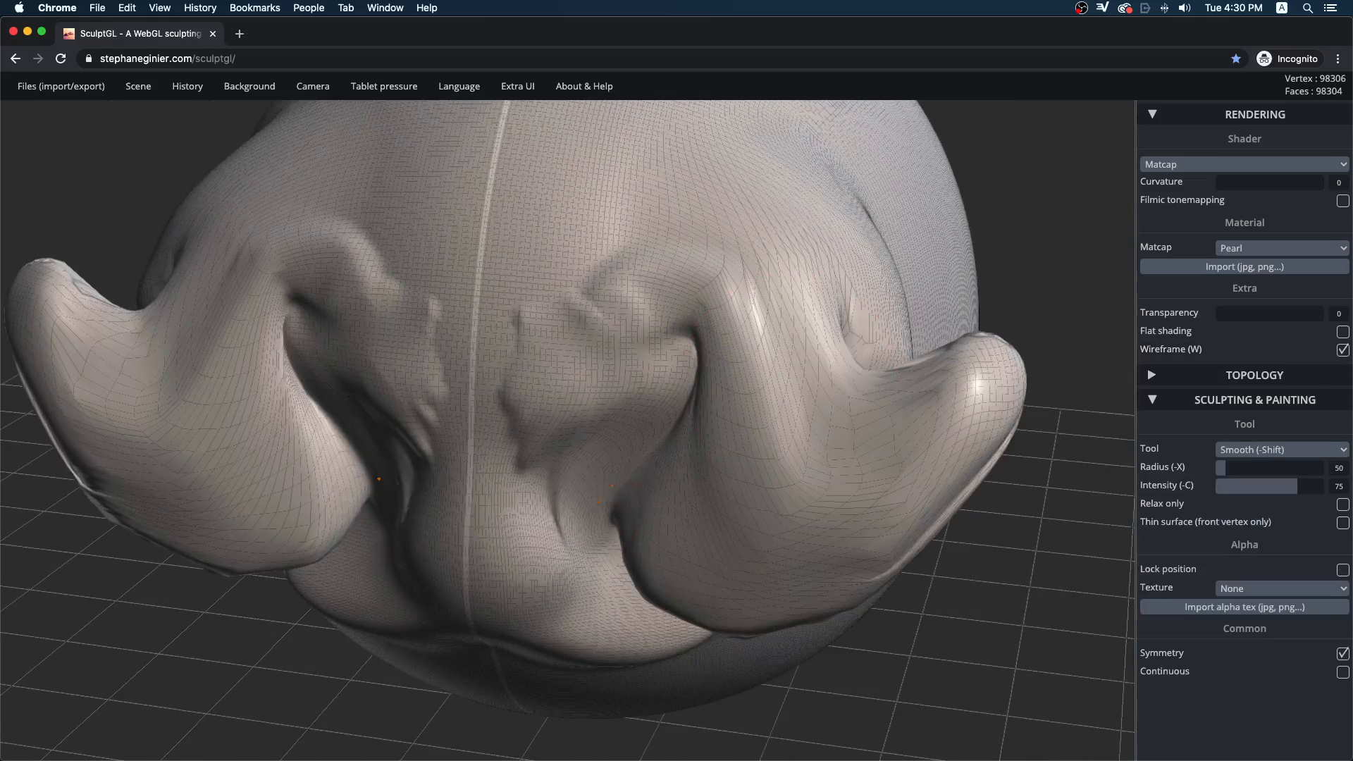
{"action": "left_click_drag", "start_coordinate": [610, 487], "coordinate": [676, 374], "text": "shift"}
{"action": "mouse_move", "coordinate": [856, 338]}
{"action": "left_mouse_down", "text": "shift"}
{"action": "mouse_move", "coordinate": [884, 296]}
{"action": "mouse_move", "coordinate": [860, 282]}
{"action": "left_mouse_up", "text": "shift"}
{"action": "left_click_drag", "start_coordinate": [993, 246], "coordinate": [634, 360]}
{"action": "mouse_move", "coordinate": [727, 499]}
{"action": "left_mouse_down", "text": "shift"}
{"action": "mouse_move", "coordinate": [645, 474]}
{"action": "mouse_move", "coordinate": [975, 341]}
{"action": "mouse_move", "coordinate": [1120, 331]}
{"action": "left_mouse_up", "text": "shift"}
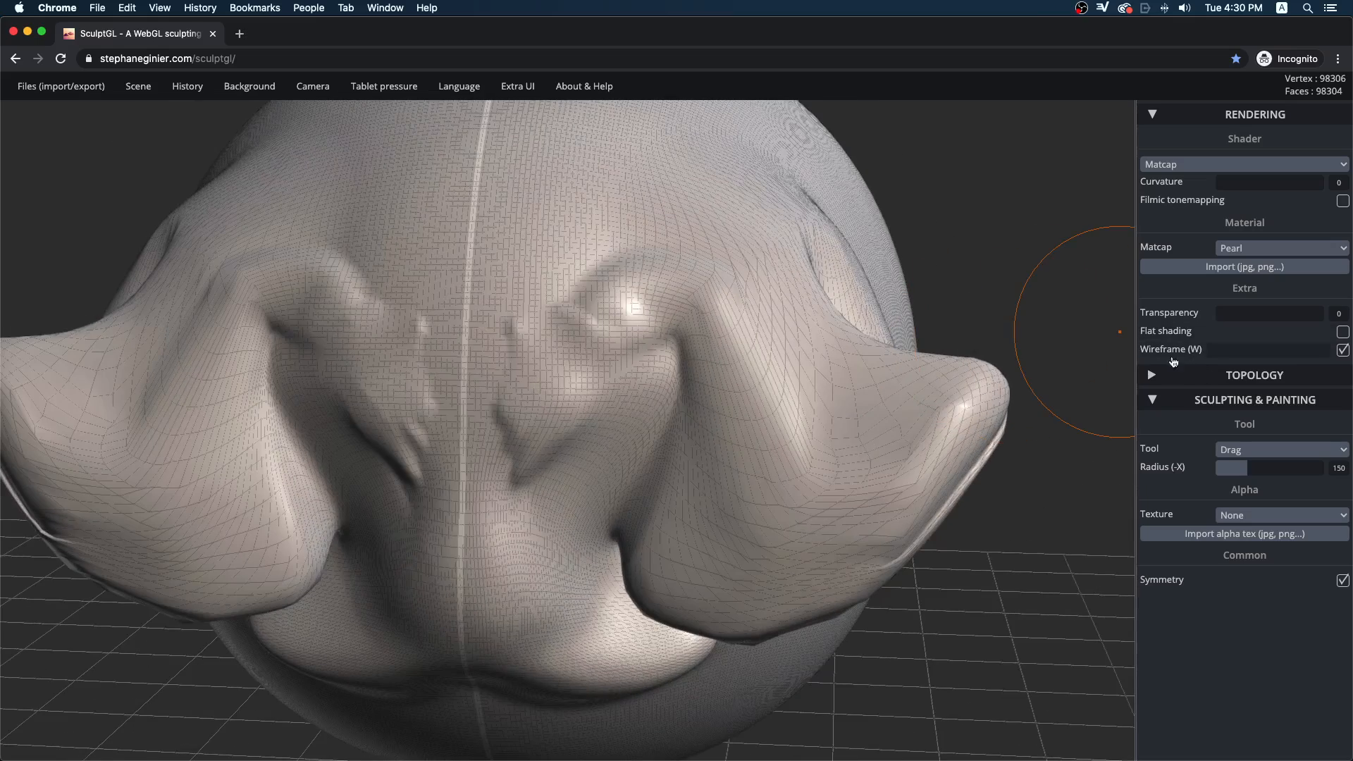
Collapse the rendering settings, expand the topology settings and lower the multiresolution level to 1
{"action": "left_click", "coordinate": [1141, 114]}
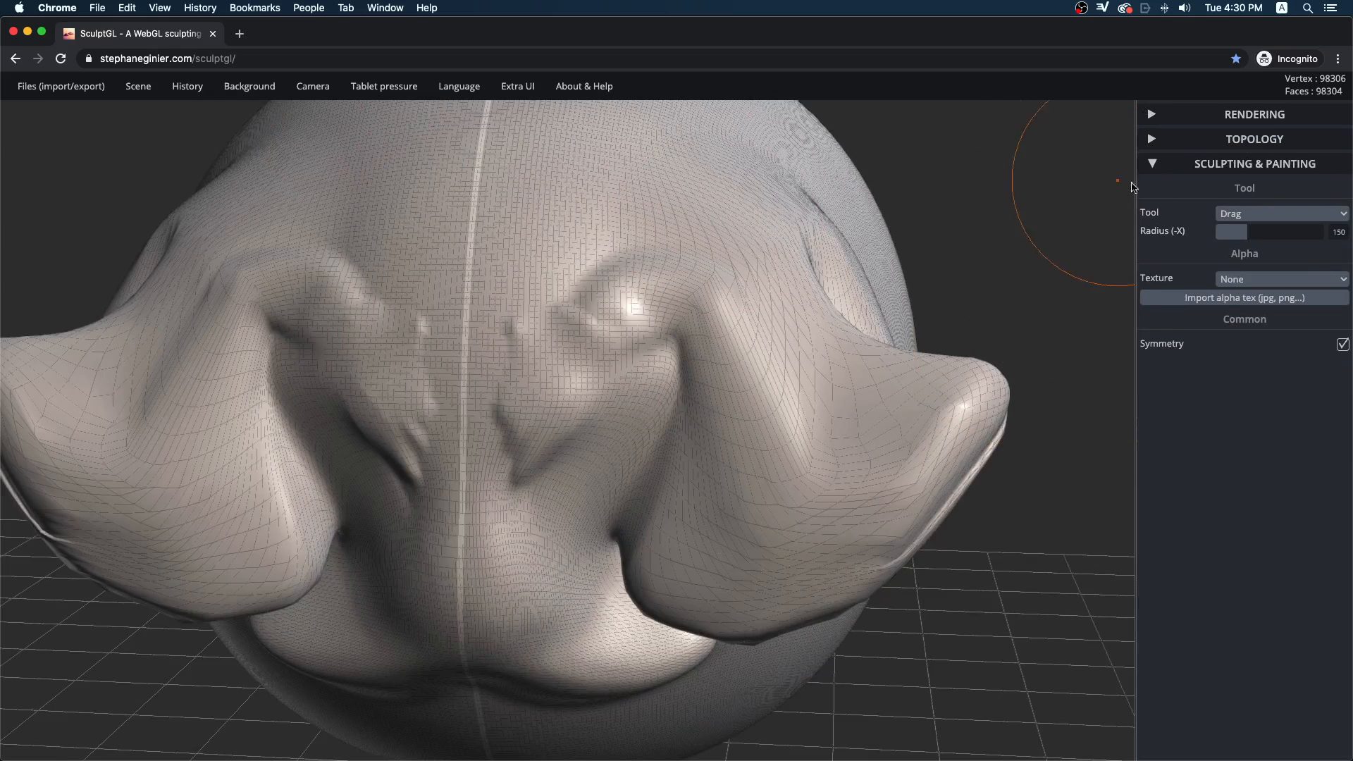
{"action": "left_click", "coordinate": [1159, 144]}
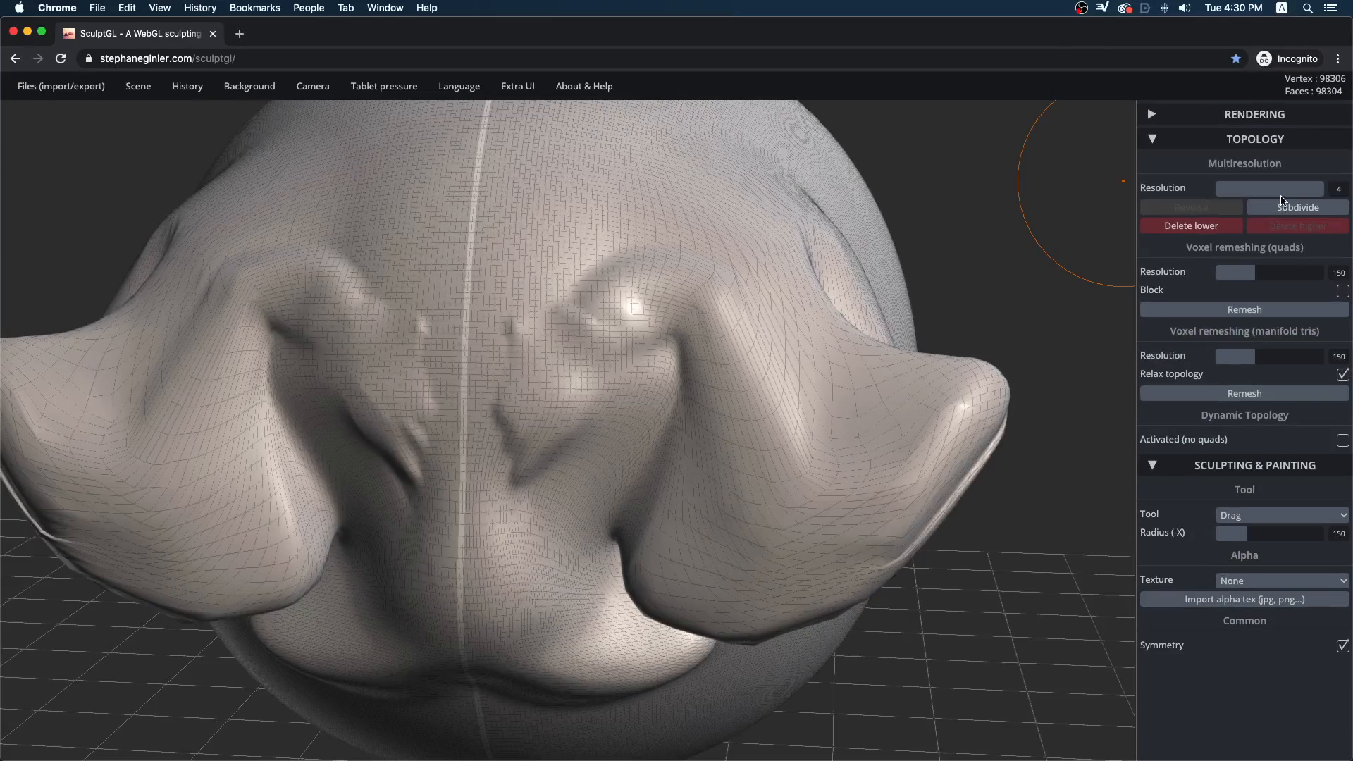
{"action": "left_click_drag", "start_coordinate": [1275, 188], "coordinate": [1101, 200]}
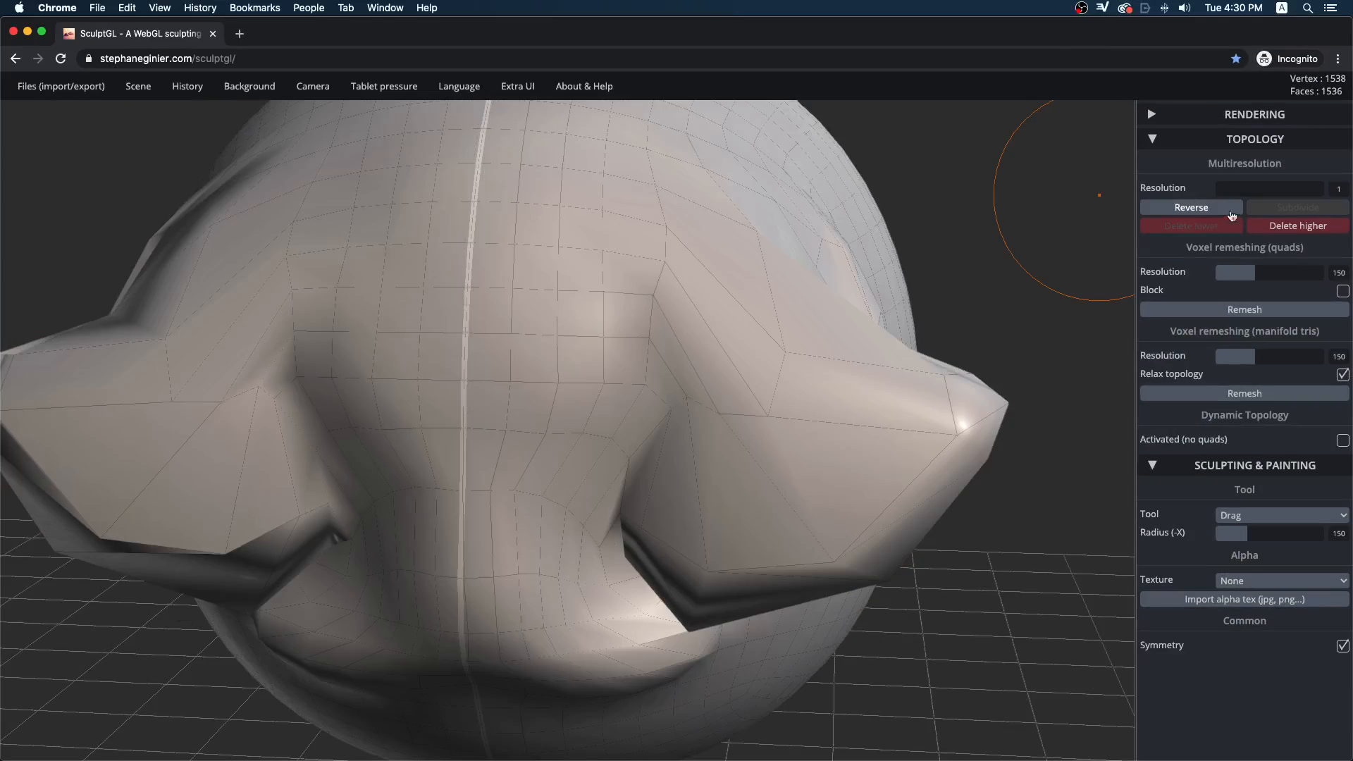
{"action": "mouse_move", "coordinate": [1243, 190]}
{"action": "left_mouse_down"}
{"action": "mouse_move", "coordinate": [1281, 191]}
{"action": "mouse_move", "coordinate": [1232, 188]}
{"action": "mouse_move", "coordinate": [1318, 189]}
{"action": "mouse_move", "coordinate": [1101, 199]}
{"action": "mouse_move", "coordinate": [1324, 196]}
{"action": "mouse_move", "coordinate": [1222, 190]}
{"action": "left_mouse_up"}
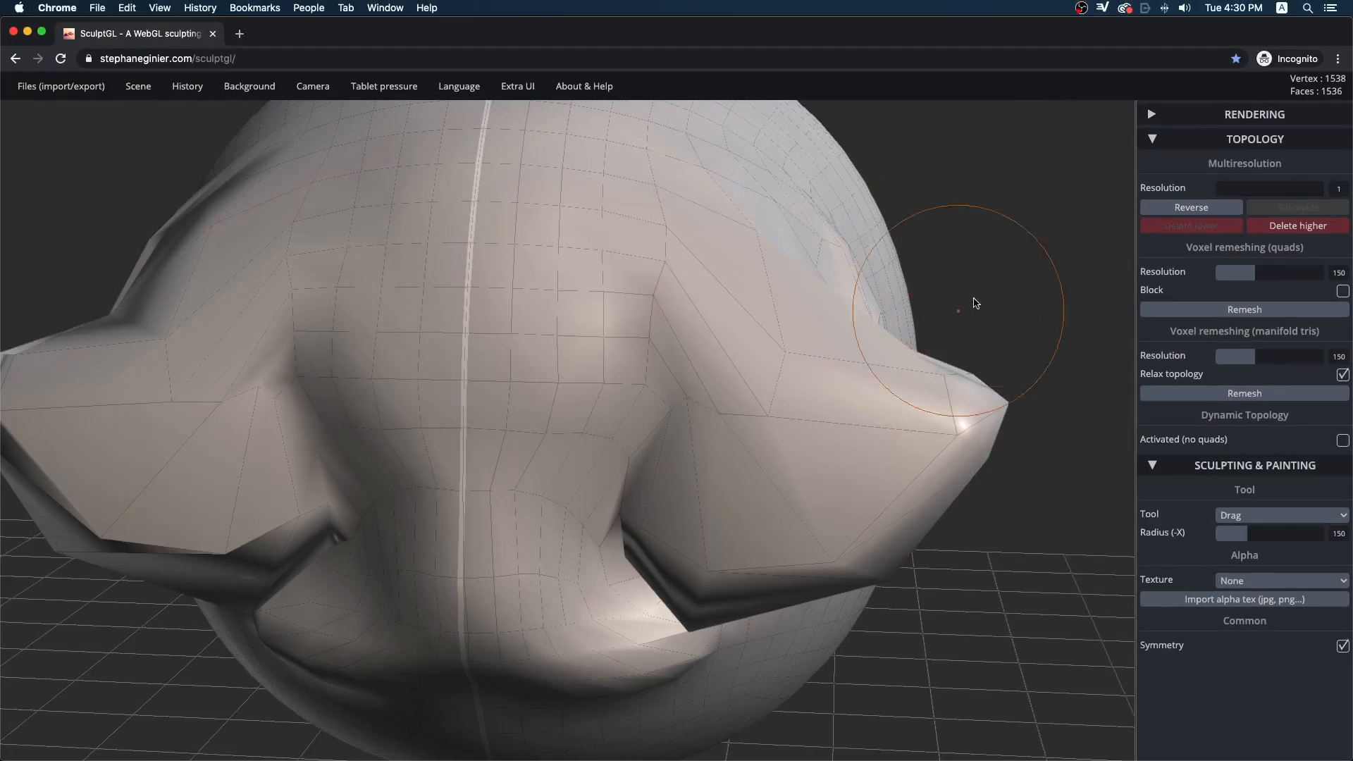
Smooth the low-resolution mesh around the pulled-out shape on the right of the symmetry line
{"action": "left_click_drag", "start_coordinate": [973, 299], "coordinate": [873, 211]}
{"action": "mouse_move", "coordinate": [782, 353]}
{"action": "left_mouse_down", "text": "shift"}
{"action": "mouse_move", "coordinate": [690, 401]}
{"action": "mouse_move", "coordinate": [620, 402]}
{"action": "mouse_move", "coordinate": [617, 546]}
{"action": "mouse_move", "coordinate": [873, 494]}
{"action": "left_mouse_up", "text": "shift"}
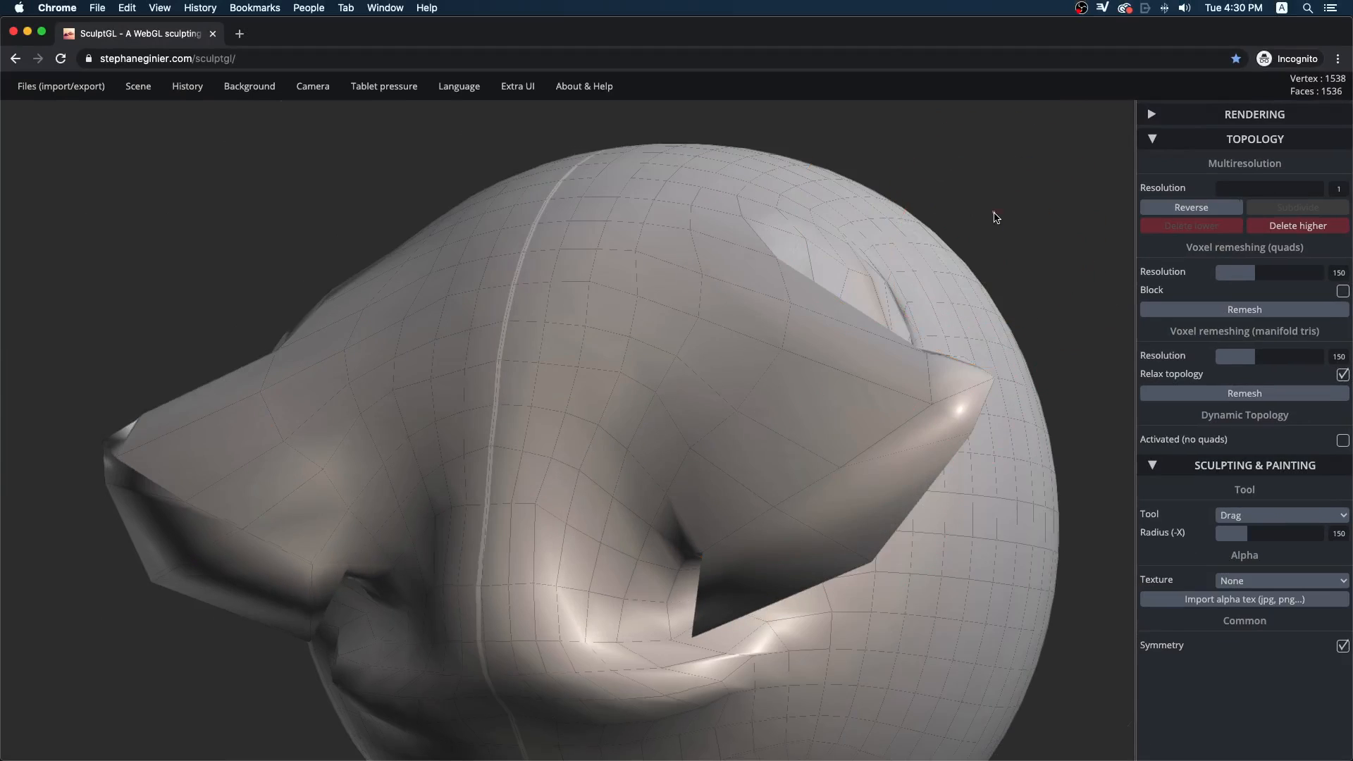
Raise the multiresolution level to 4 and pull a rounded lobe upward from the shape beside the symmetry line
{"action": "left_click_drag", "start_coordinate": [997, 215], "coordinate": [1011, 310]}
{"action": "left_click", "coordinate": [1258, 190]}
{"action": "left_click_drag", "start_coordinate": [1257, 190], "coordinate": [1317, 189]}
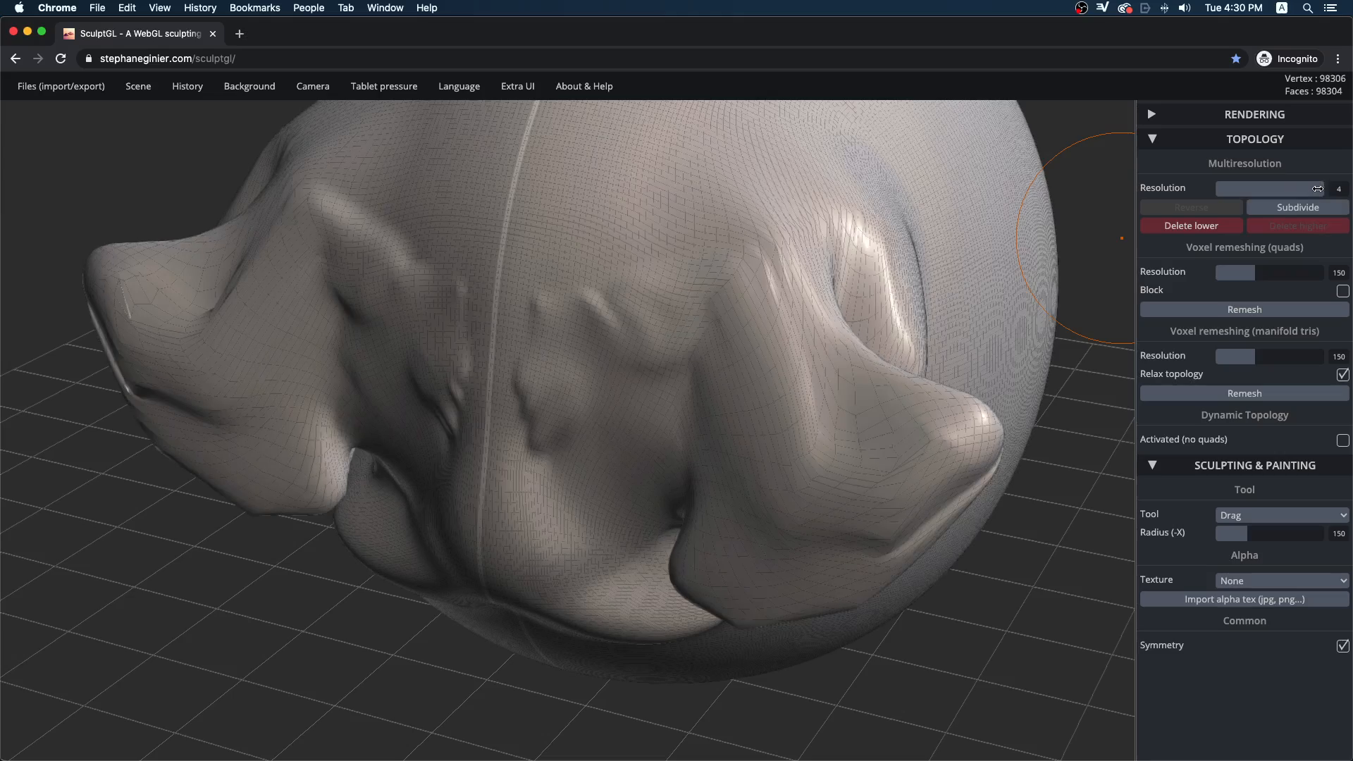
{"action": "mouse_move", "coordinate": [659, 373]}
{"action": "left_mouse_down"}
{"action": "mouse_move", "coordinate": [782, 286]}
{"action": "mouse_move", "coordinate": [913, 241]}
{"action": "mouse_move", "coordinate": [937, 246]}
{"action": "left_mouse_up"}
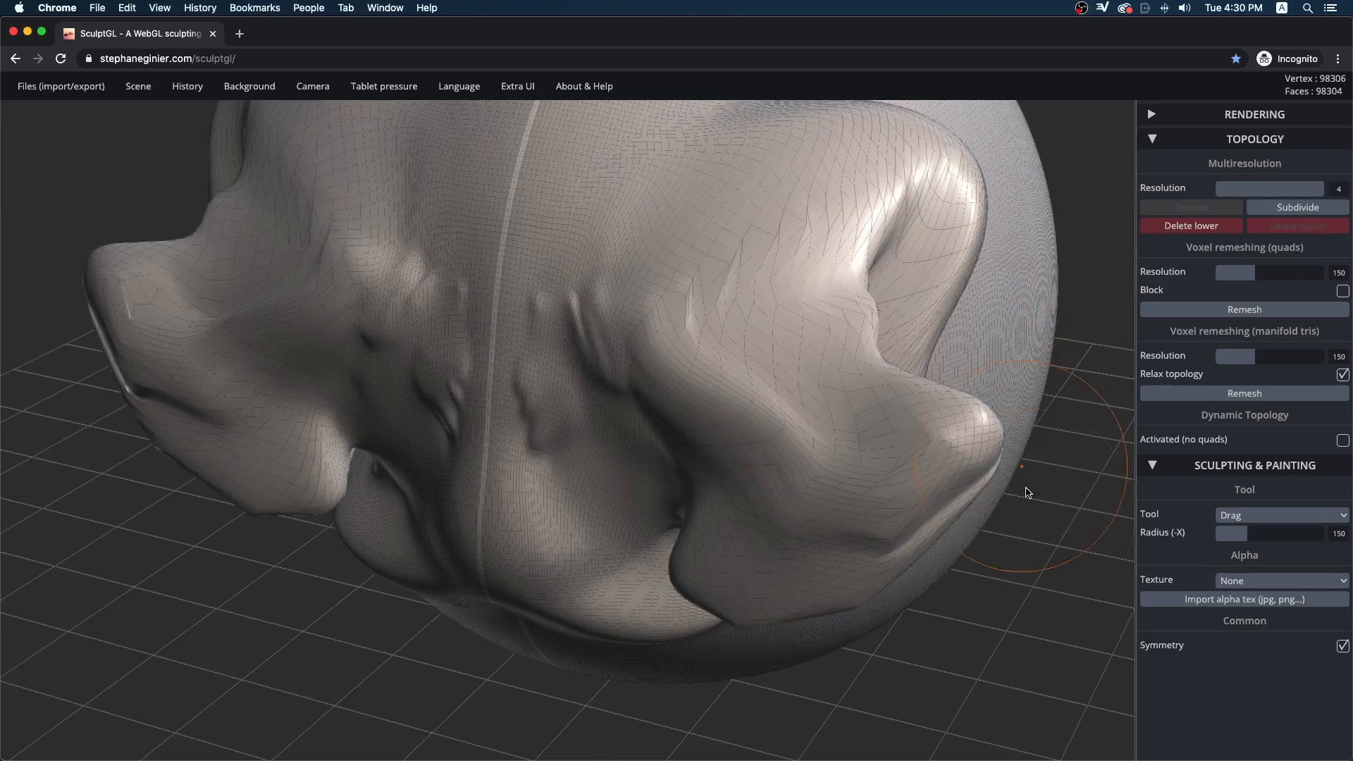
{"action": "left_click_drag", "start_coordinate": [1034, 521], "coordinate": [901, 486]}
{"action": "right_click_drag", "start_coordinate": [898, 485], "coordinate": [449, 587]}
{"action": "left_click_drag", "start_coordinate": [1014, 338], "coordinate": [1023, 388]}
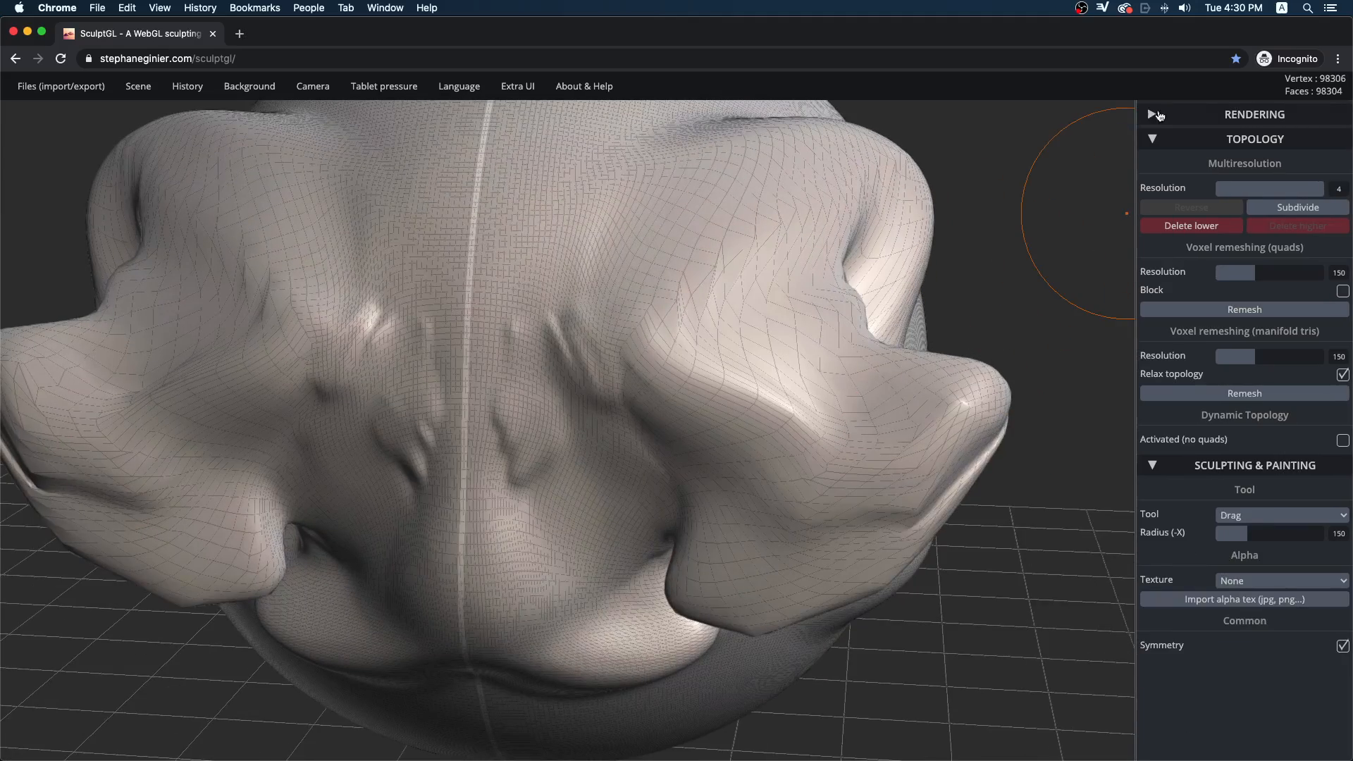
Hide the wireframe and collapse the rendering settings again
{"action": "left_click", "coordinate": [1159, 115]}
{"action": "left_click", "coordinate": [1336, 351]}
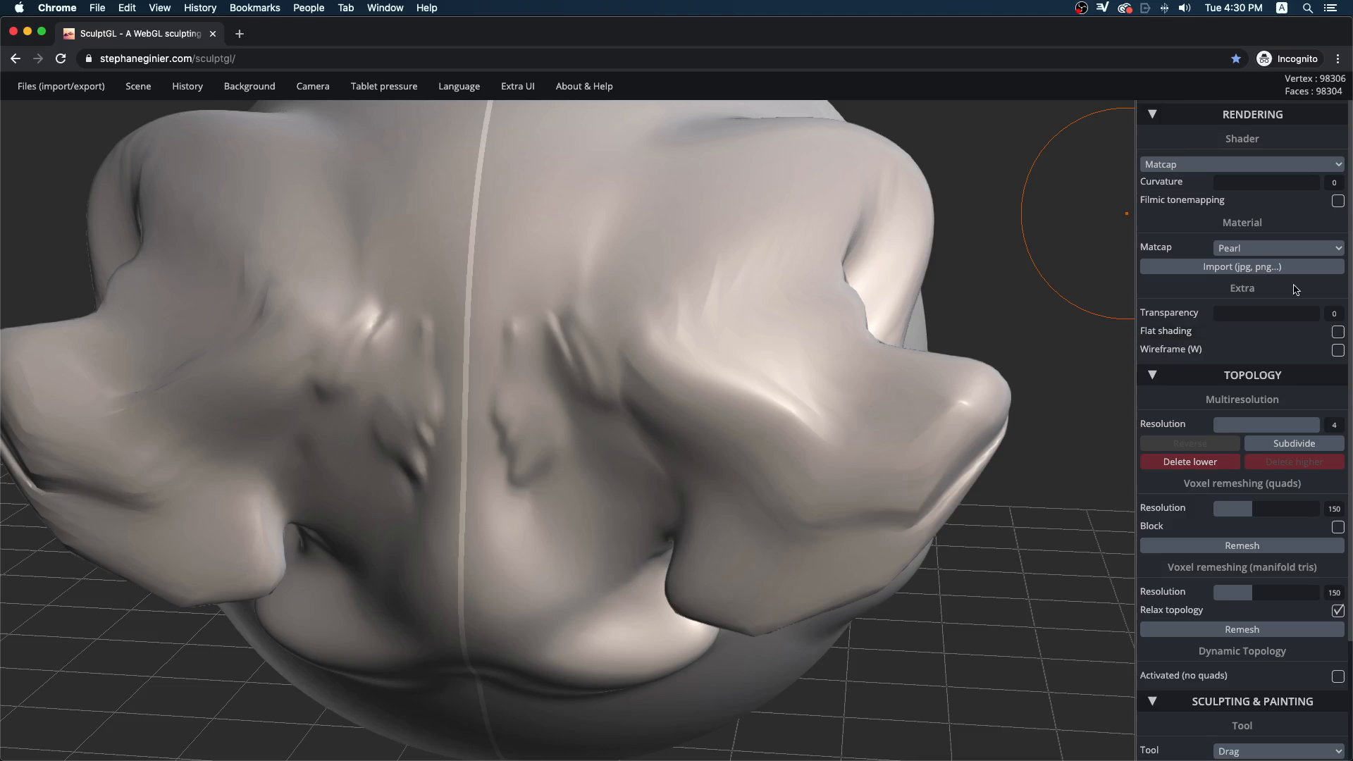
{"action": "left_click", "coordinate": [1154, 115]}
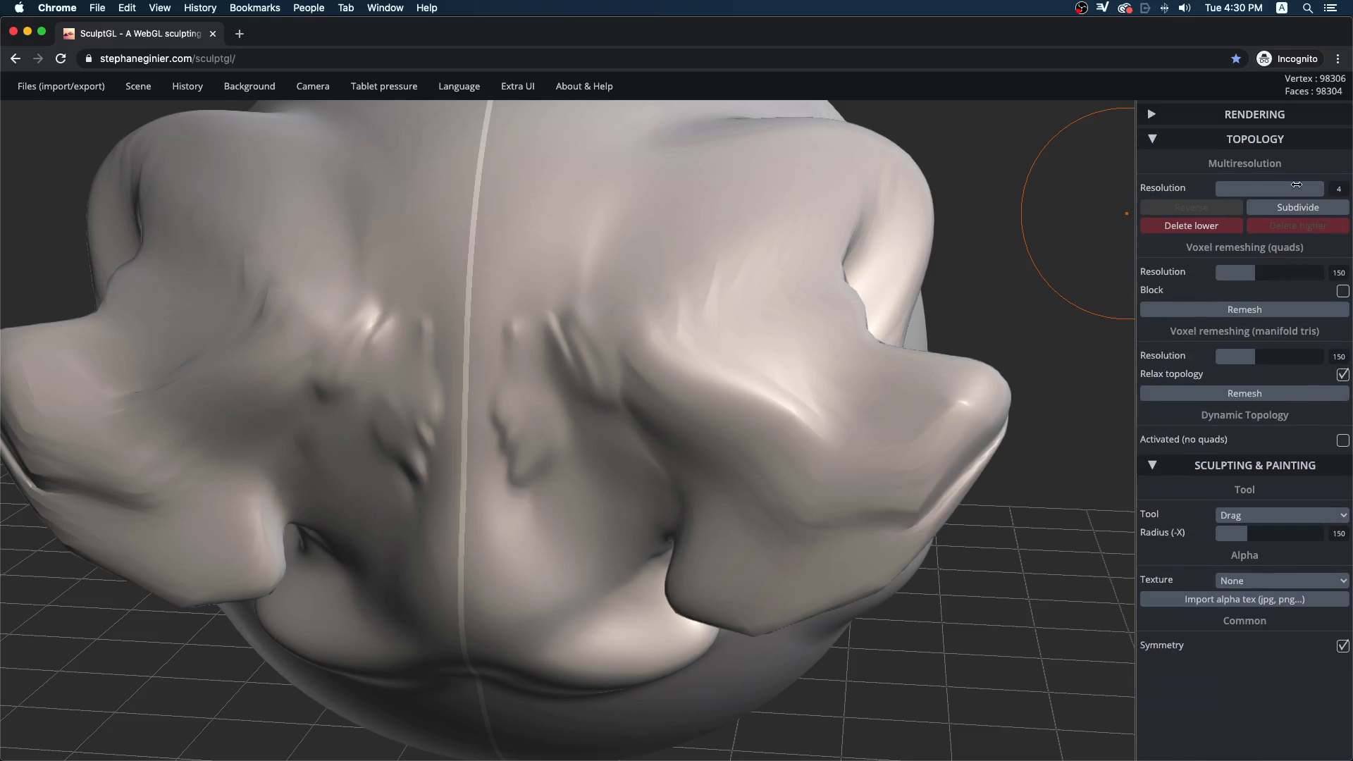
Lower the multiresolution level to 1 and pull broad bulges out of the sphere's sides with the Drag tool
{"action": "left_click_drag", "start_coordinate": [1297, 185], "coordinate": [1189, 190]}
{"action": "left_click_drag", "start_coordinate": [990, 292], "coordinate": [1020, 412]}
{"action": "right_click_drag", "start_coordinate": [275, 486], "coordinate": [281, 667]}
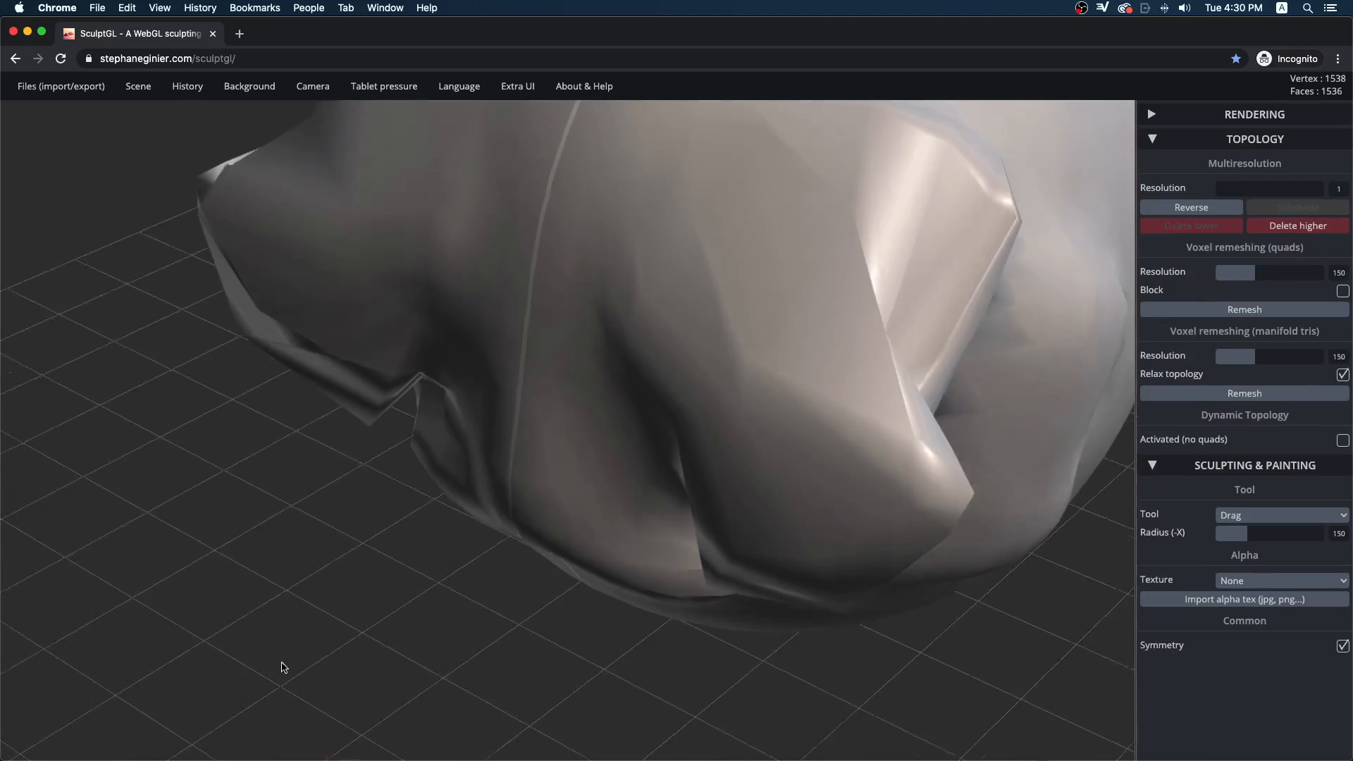
{"action": "right_click_drag", "start_coordinate": [878, 377], "coordinate": [422, 317], "text": "ctrl"}
{"action": "left_click_drag", "start_coordinate": [1056, 235], "coordinate": [1064, 134]}
{"action": "left_click_drag", "start_coordinate": [914, 270], "coordinate": [1016, 223]}
{"action": "mouse_move", "coordinate": [1063, 452]}
{"action": "left_mouse_down"}
{"action": "mouse_move", "coordinate": [1012, 464]}
{"action": "mouse_move", "coordinate": [1057, 473]}
{"action": "mouse_move", "coordinate": [1064, 453]}
{"action": "left_mouse_up"}
Raise the multiresolution level to 4 and pull smaller bumps out of the side bulges with a Drag radius of 79
{"action": "left_click_drag", "start_coordinate": [1249, 190], "coordinate": [1324, 189]}
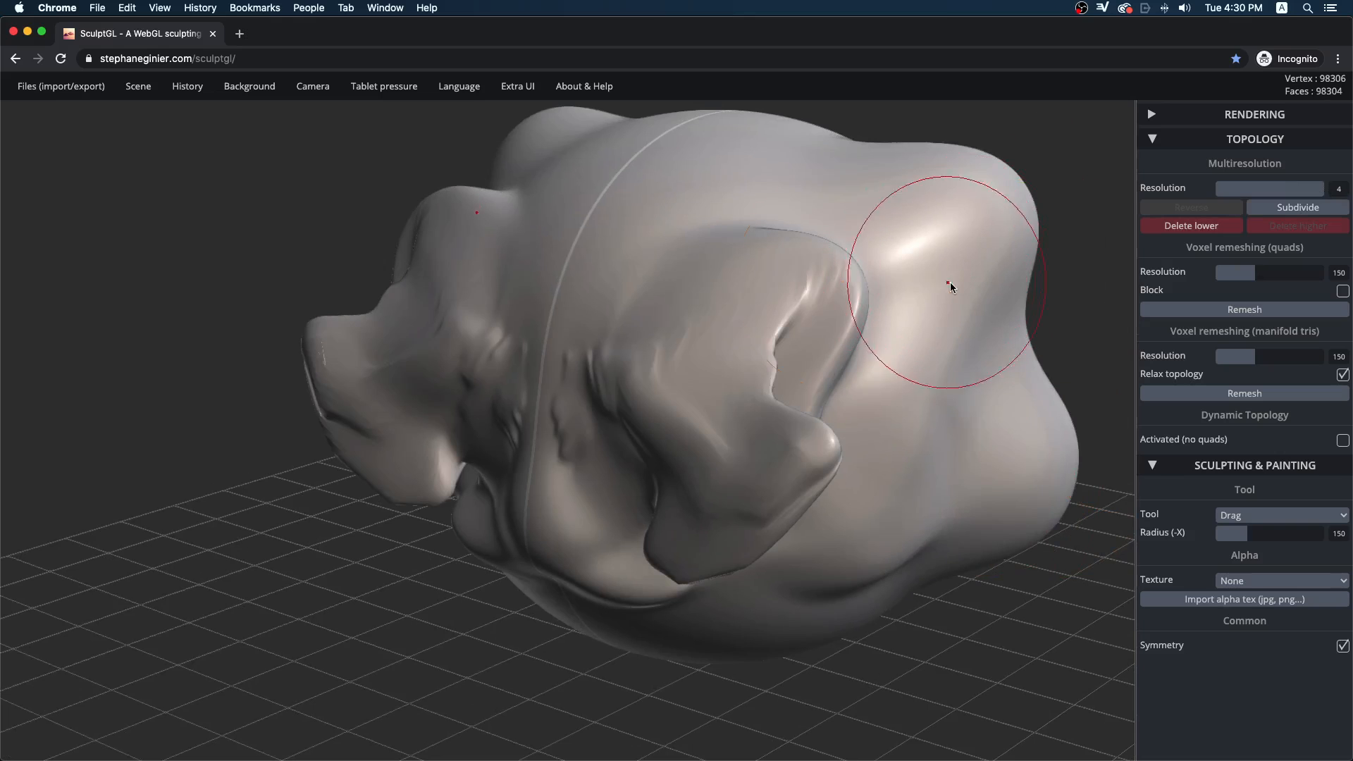
{"action": "mouse_move", "coordinate": [928, 292]}
{"action": "left_mouse_down"}
{"action": "mouse_move", "coordinate": [1048, 286]}
{"action": "mouse_move", "coordinate": [995, 226]}
{"action": "left_mouse_up"}
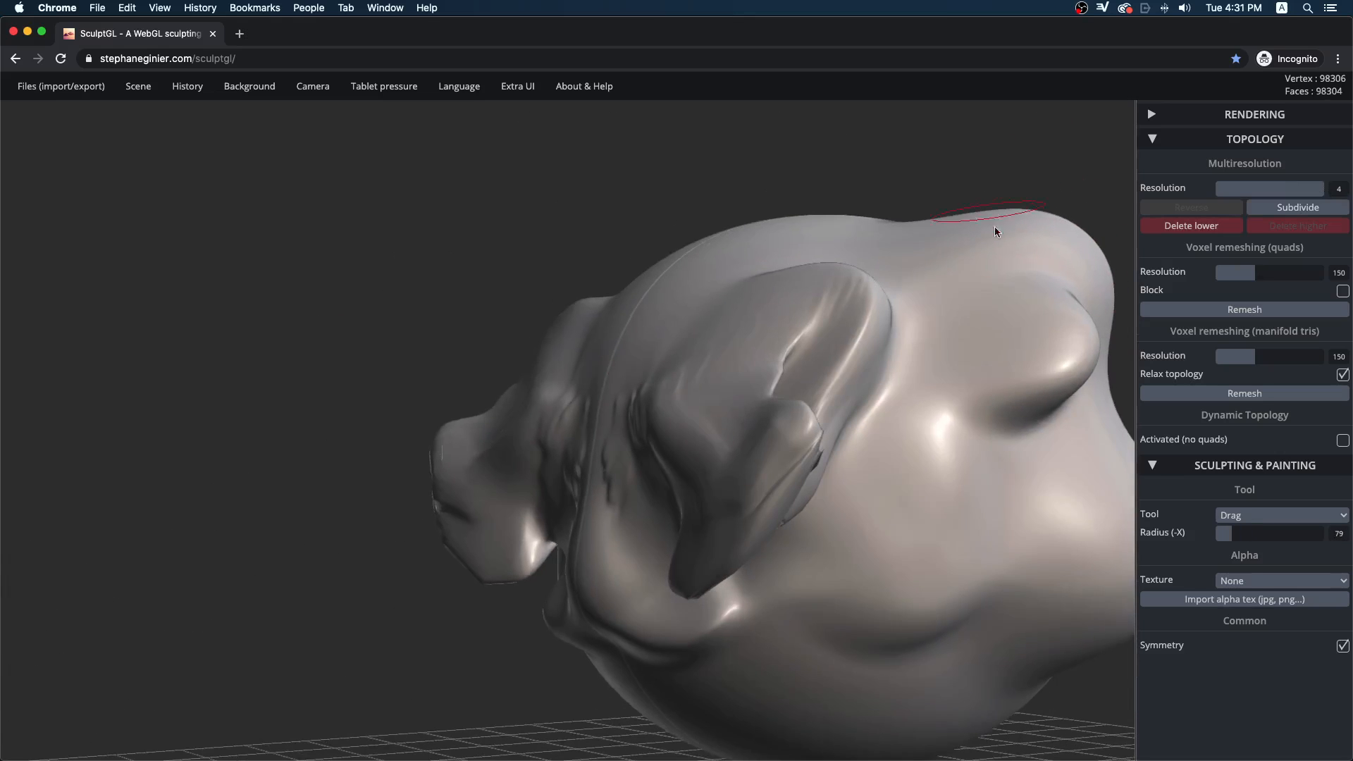
{"action": "left_click_drag", "start_coordinate": [965, 535], "coordinate": [1006, 544]}
{"action": "left_click_drag", "start_coordinate": [979, 180], "coordinate": [995, 246]}
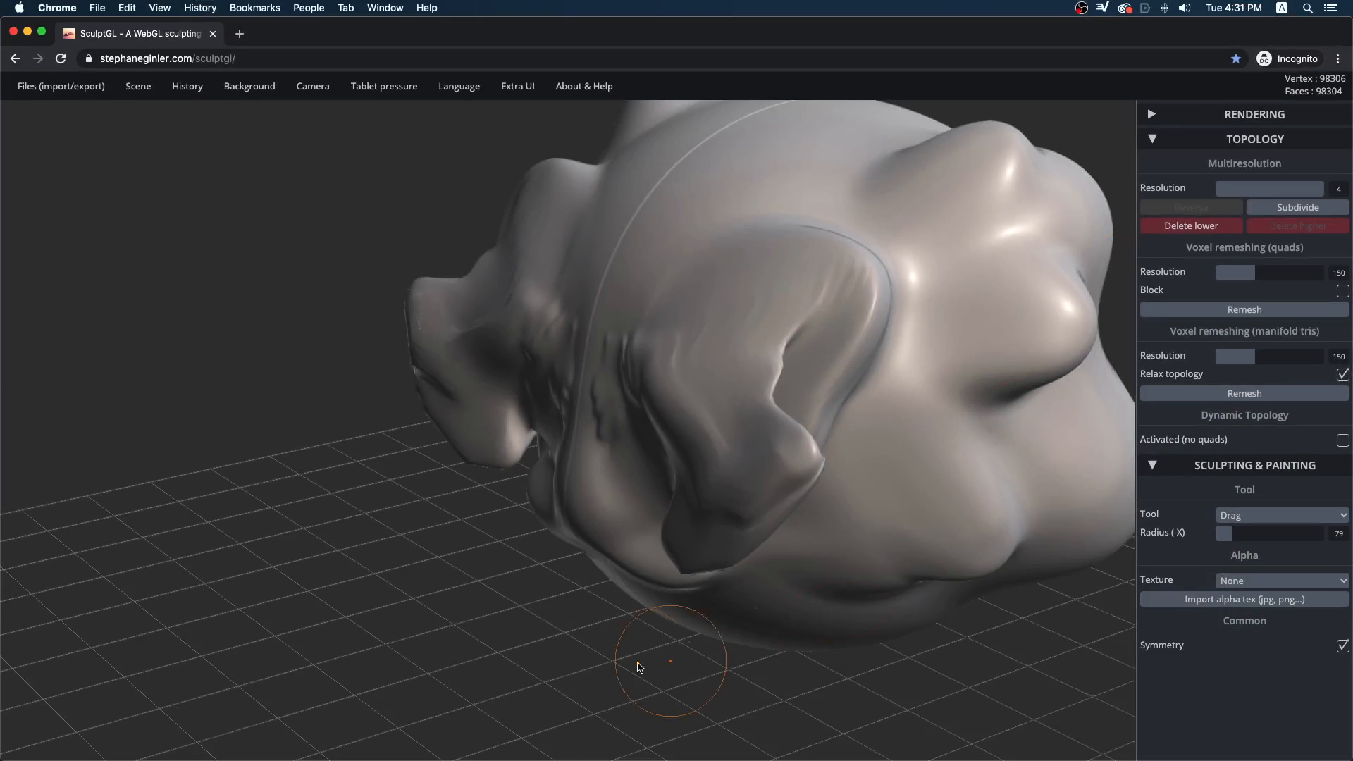
Subdivide the mesh to multiresolution level 5 and drag long rounded spikes out of the bumps on the model's sides
{"action": "mouse_move", "coordinate": [640, 666]}
{"action": "left_mouse_down"}
{"action": "mouse_move", "coordinate": [788, 670]}
{"action": "mouse_move", "coordinate": [835, 638]}
{"action": "left_mouse_up"}
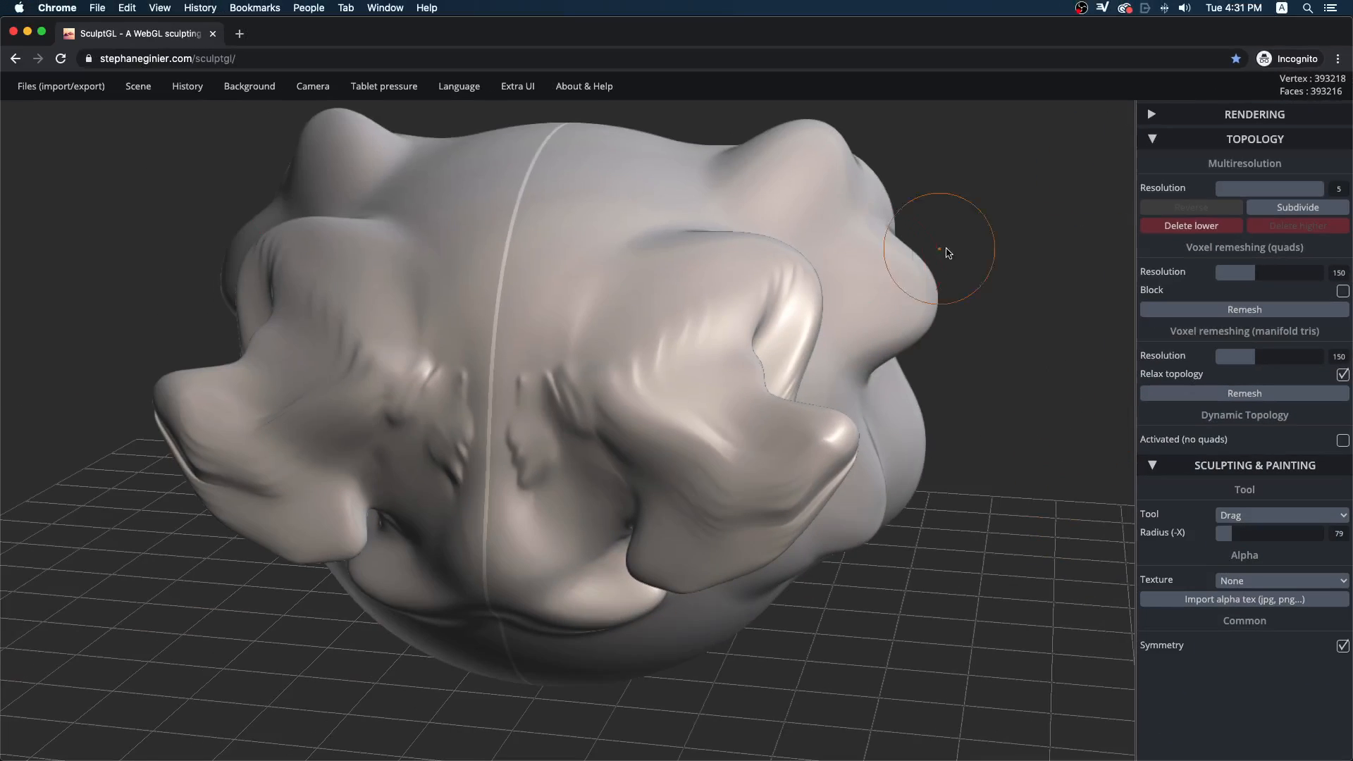
{"action": "mouse_move", "coordinate": [945, 254]}
{"action": "left_mouse_down"}
{"action": "mouse_move", "coordinate": [898, 222]}
{"action": "mouse_move", "coordinate": [923, 311]}
{"action": "mouse_move", "coordinate": [997, 220]}
{"action": "left_mouse_up"}
{"action": "left_click_drag", "start_coordinate": [920, 353], "coordinate": [1009, 333]}
{"action": "left_click_drag", "start_coordinate": [1010, 240], "coordinate": [935, 321]}
{"action": "left_click_drag", "start_coordinate": [969, 265], "coordinate": [1029, 201]}
{"action": "left_click_drag", "start_coordinate": [975, 658], "coordinate": [983, 493]}
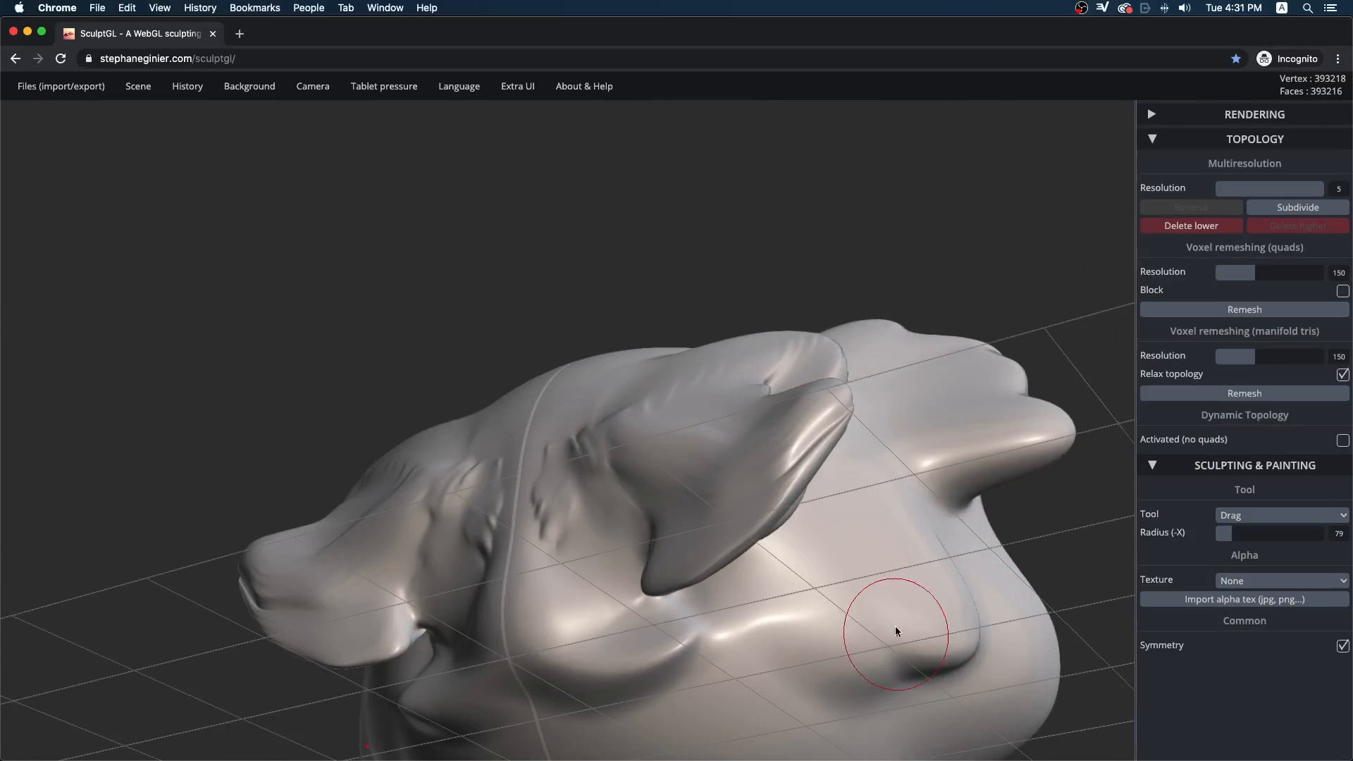
{"action": "left_click_drag", "start_coordinate": [917, 634], "coordinate": [999, 654]}
{"action": "left_click_drag", "start_coordinate": [1021, 179], "coordinate": [1065, 343]}
{"action": "left_click_drag", "start_coordinate": [941, 432], "coordinate": [1030, 436]}
{"action": "left_click_drag", "start_coordinate": [1067, 583], "coordinate": [1051, 567]}
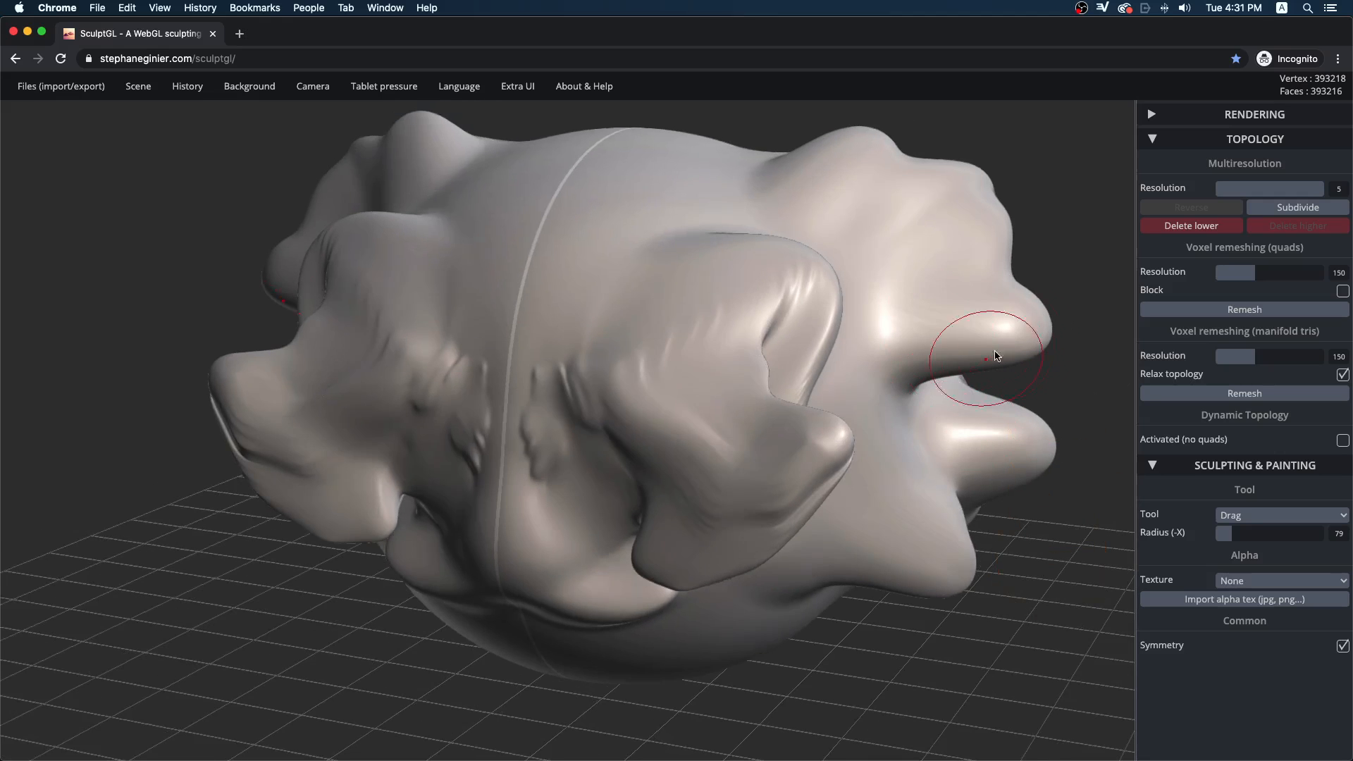
Switch to the Brush tool and build up volume on the forehead beside the symmetry line, including at multiresolution level 2
{"action": "left_click", "coordinate": [1243, 520]}
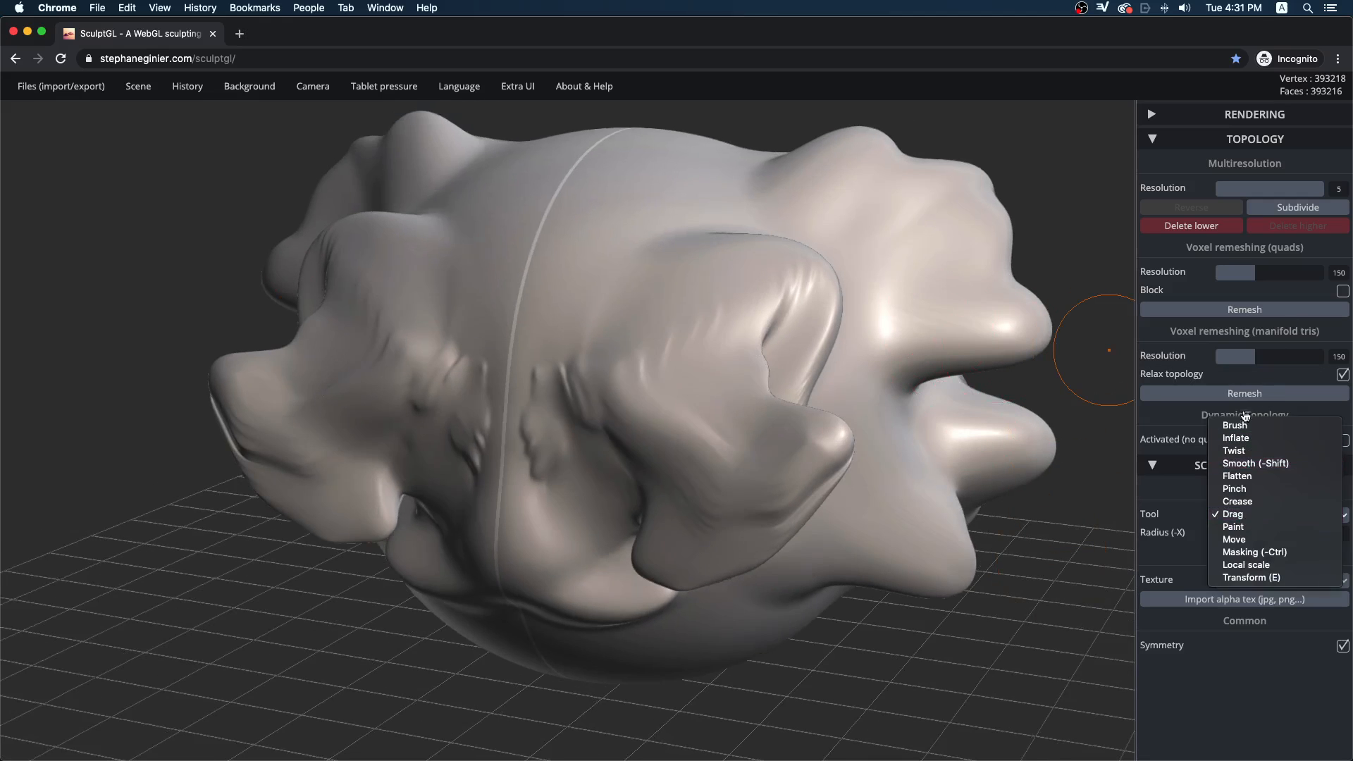
{"action": "left_click", "coordinate": [1242, 424]}
{"action": "mouse_move", "coordinate": [695, 203]}
{"action": "left_mouse_down"}
{"action": "mouse_move", "coordinate": [628, 221]}
{"action": "mouse_move", "coordinate": [694, 210]}
{"action": "mouse_move", "coordinate": [634, 254]}
{"action": "mouse_move", "coordinate": [599, 310]}
{"action": "left_mouse_up"}
{"action": "left_click_drag", "start_coordinate": [1295, 185], "coordinate": [1238, 186]}
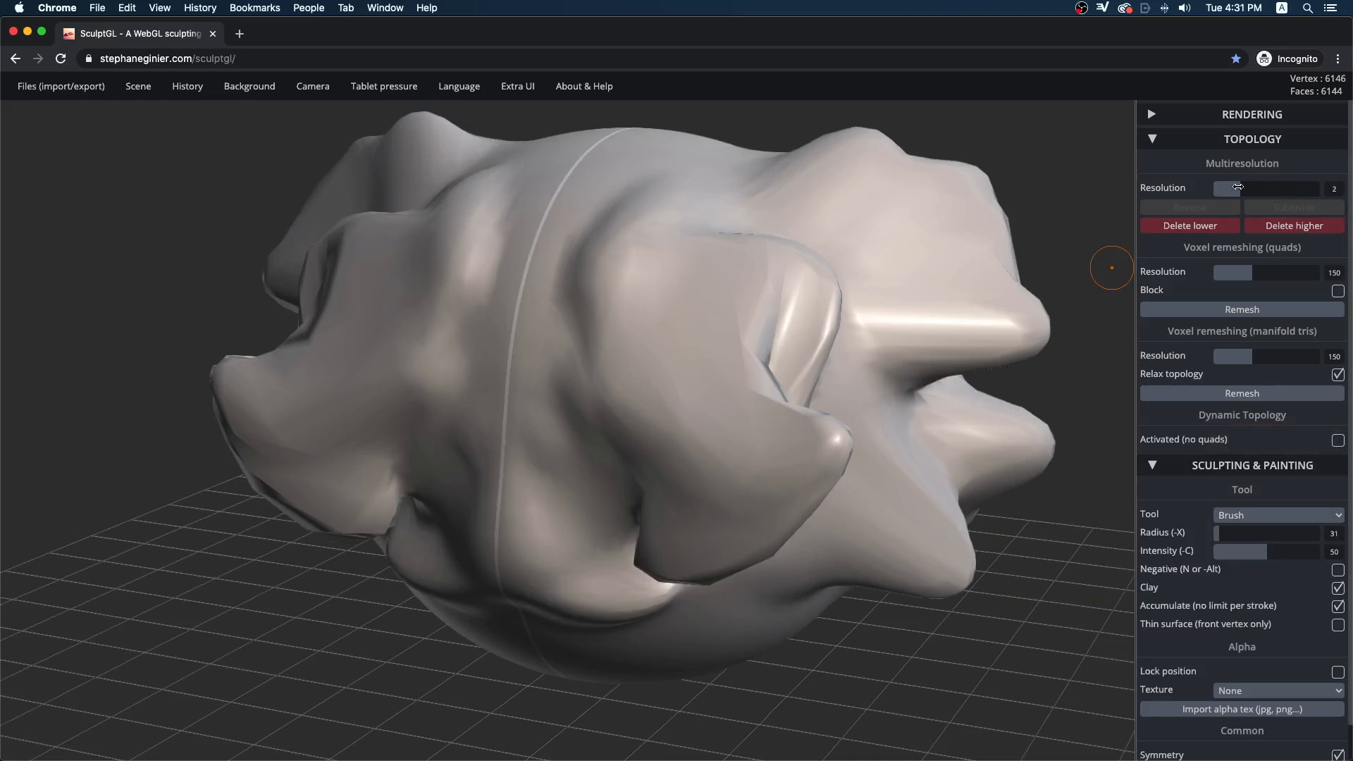
{"action": "mouse_move", "coordinate": [611, 244]}
{"action": "left_mouse_down"}
{"action": "mouse_move", "coordinate": [618, 226]}
{"action": "mouse_move", "coordinate": [662, 319]}
{"action": "mouse_move", "coordinate": [662, 215]}
{"action": "left_mouse_up"}
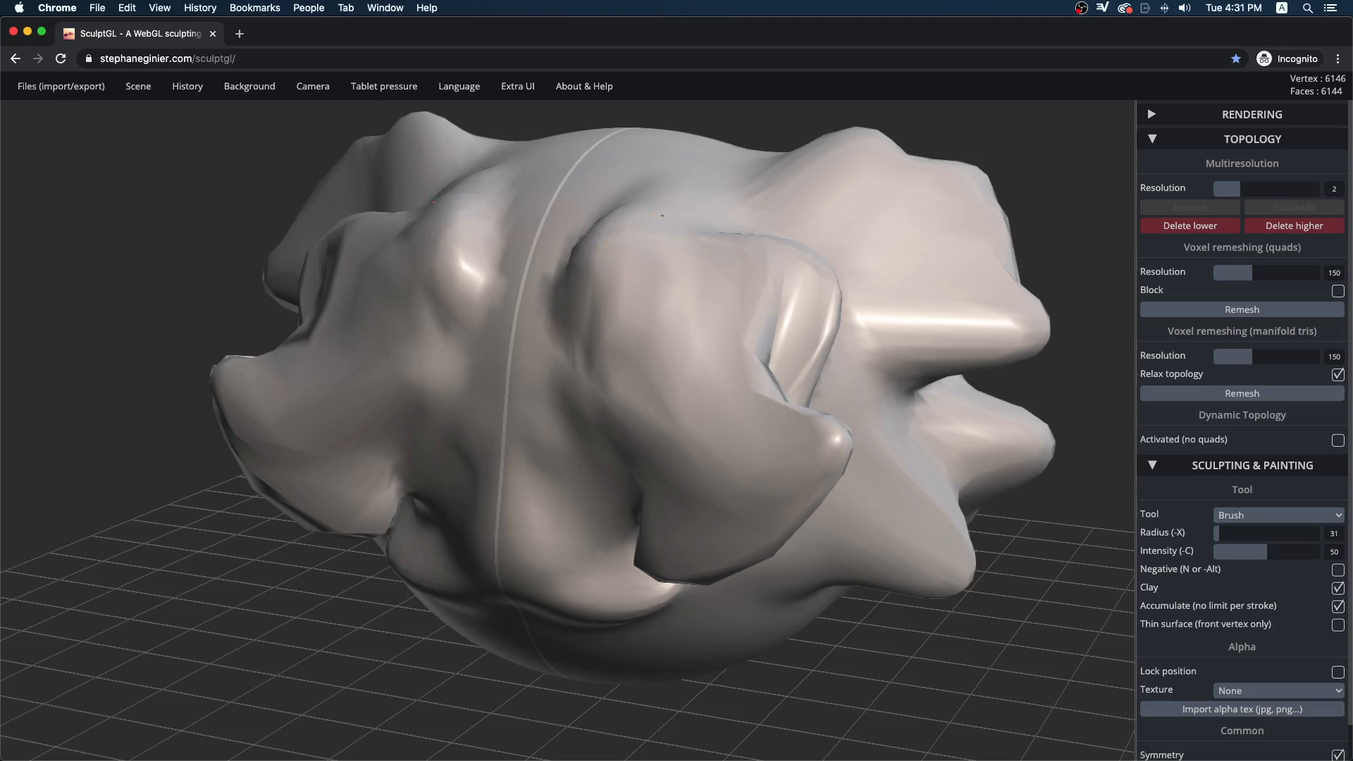
Raise the multiresolution level to 5 and brush finer ridges along the symmetry line and over the side bulge
{"action": "left_click_drag", "start_coordinate": [1260, 187], "coordinate": [1317, 188]}
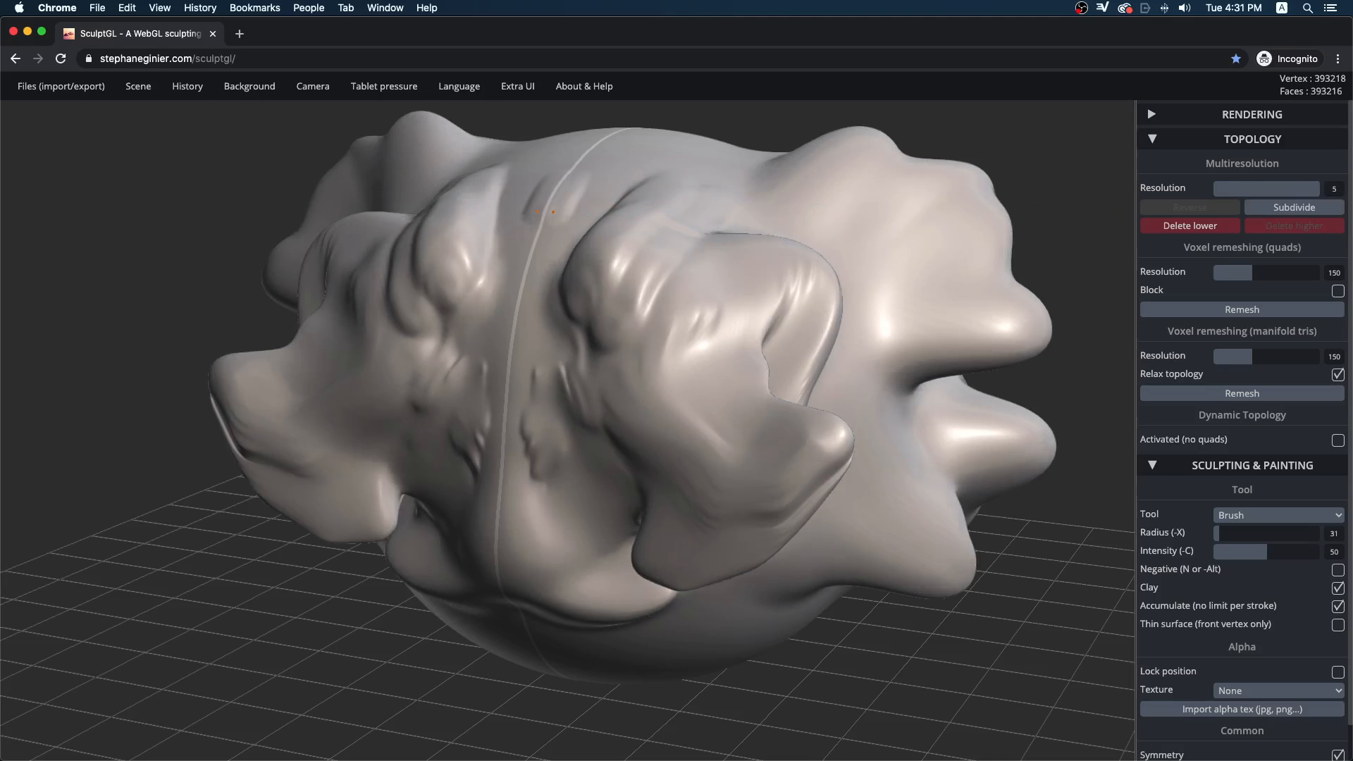
{"action": "left_click_drag", "start_coordinate": [553, 212], "coordinate": [541, 294]}
{"action": "left_click_drag", "start_coordinate": [846, 241], "coordinate": [888, 213]}
{"action": "mouse_move", "coordinate": [867, 275]}
{"action": "left_mouse_down"}
{"action": "mouse_move", "coordinate": [1015, 324]}
{"action": "mouse_move", "coordinate": [1083, 257]}
{"action": "mouse_move", "coordinate": [1082, 328]}
{"action": "left_mouse_up"}
Smooth the side bulge and the wrinkled surface across the front of the model
{"action": "left_click_drag", "start_coordinate": [895, 232], "coordinate": [838, 292], "text": "shift"}
{"action": "mouse_move", "coordinate": [550, 302]}
{"action": "left_mouse_down", "text": "shift"}
{"action": "mouse_move", "coordinate": [533, 218]}
{"action": "mouse_move", "coordinate": [705, 395]}
{"action": "mouse_move", "coordinate": [703, 311]}
{"action": "left_mouse_up", "text": "shift"}
{"action": "mouse_move", "coordinate": [500, 410]}
{"action": "left_mouse_down", "text": "shift"}
{"action": "mouse_move", "coordinate": [817, 465]}
{"action": "mouse_move", "coordinate": [782, 303]}
{"action": "left_mouse_up", "text": "shift"}
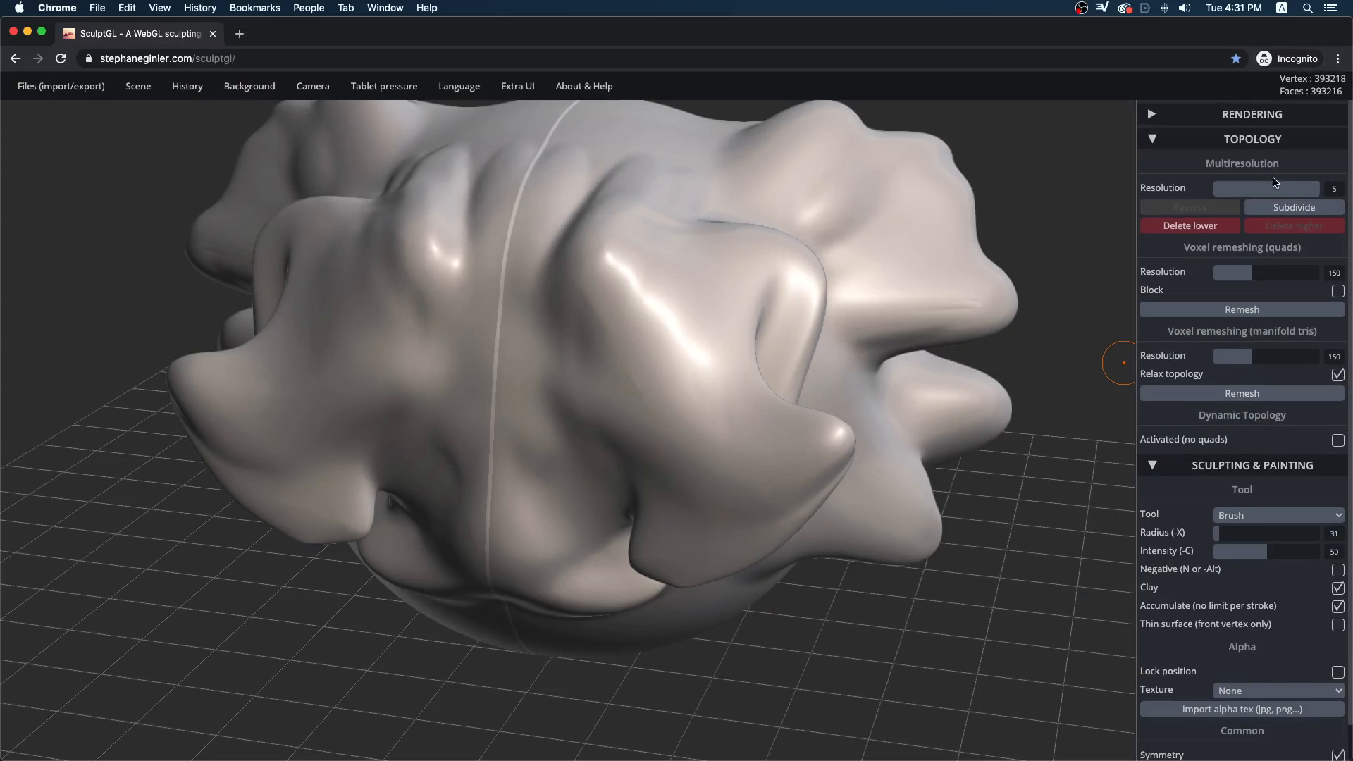
Remesh the model as manifold triangles at voxel resolution 54 and brush lumps over its front and side
{"action": "left_click_drag", "start_coordinate": [1251, 175], "coordinate": [1322, 196]}
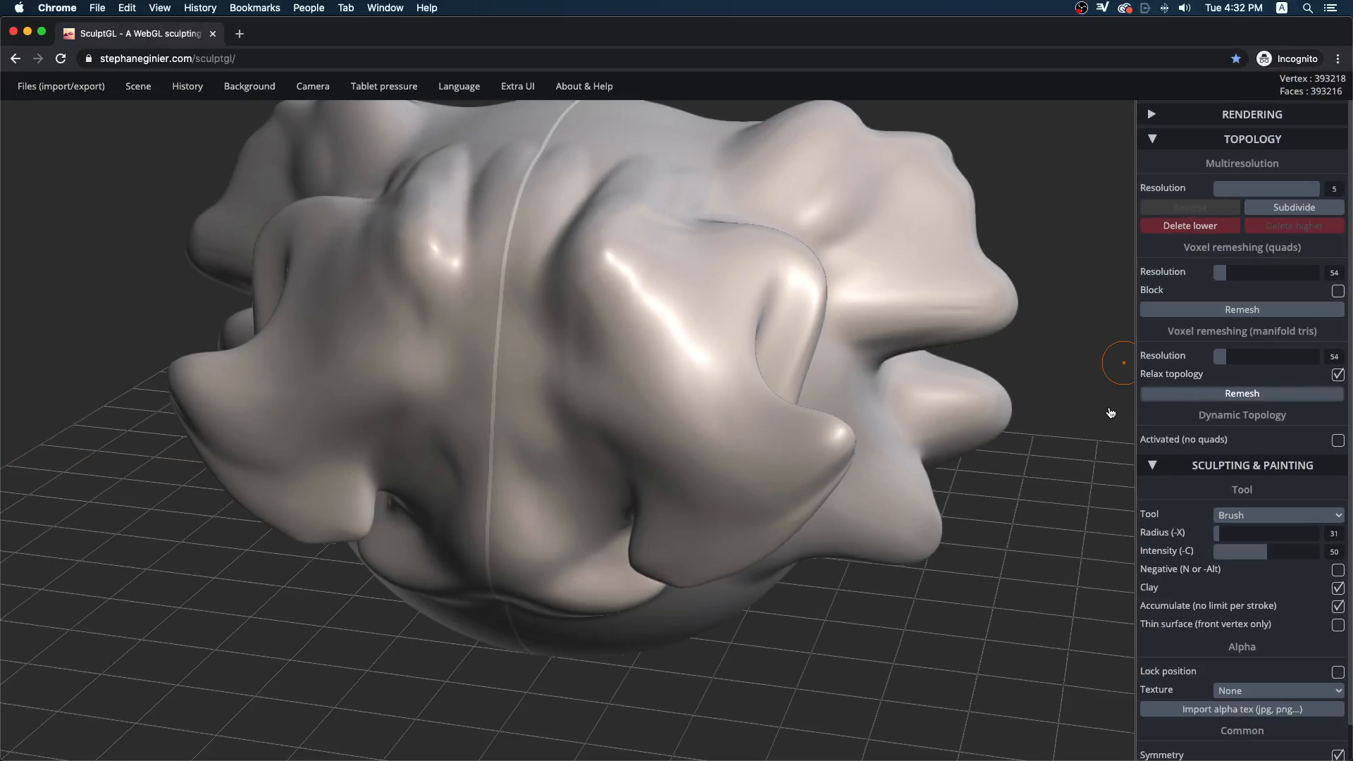
{"action": "mouse_move", "coordinate": [1046, 255]}
{"action": "left_mouse_down"}
{"action": "mouse_move", "coordinate": [1078, 187]}
{"action": "mouse_move", "coordinate": [1078, 229]}
{"action": "left_mouse_up"}
{"action": "mouse_move", "coordinate": [641, 327]}
{"action": "left_mouse_down"}
{"action": "mouse_move", "coordinate": [579, 373]}
{"action": "mouse_move", "coordinate": [709, 375]}
{"action": "mouse_move", "coordinate": [599, 303]}
{"action": "mouse_move", "coordinate": [693, 282]}
{"action": "mouse_move", "coordinate": [773, 285]}
{"action": "left_mouse_up"}
{"action": "left_click_drag", "start_coordinate": [997, 201], "coordinate": [994, 282]}
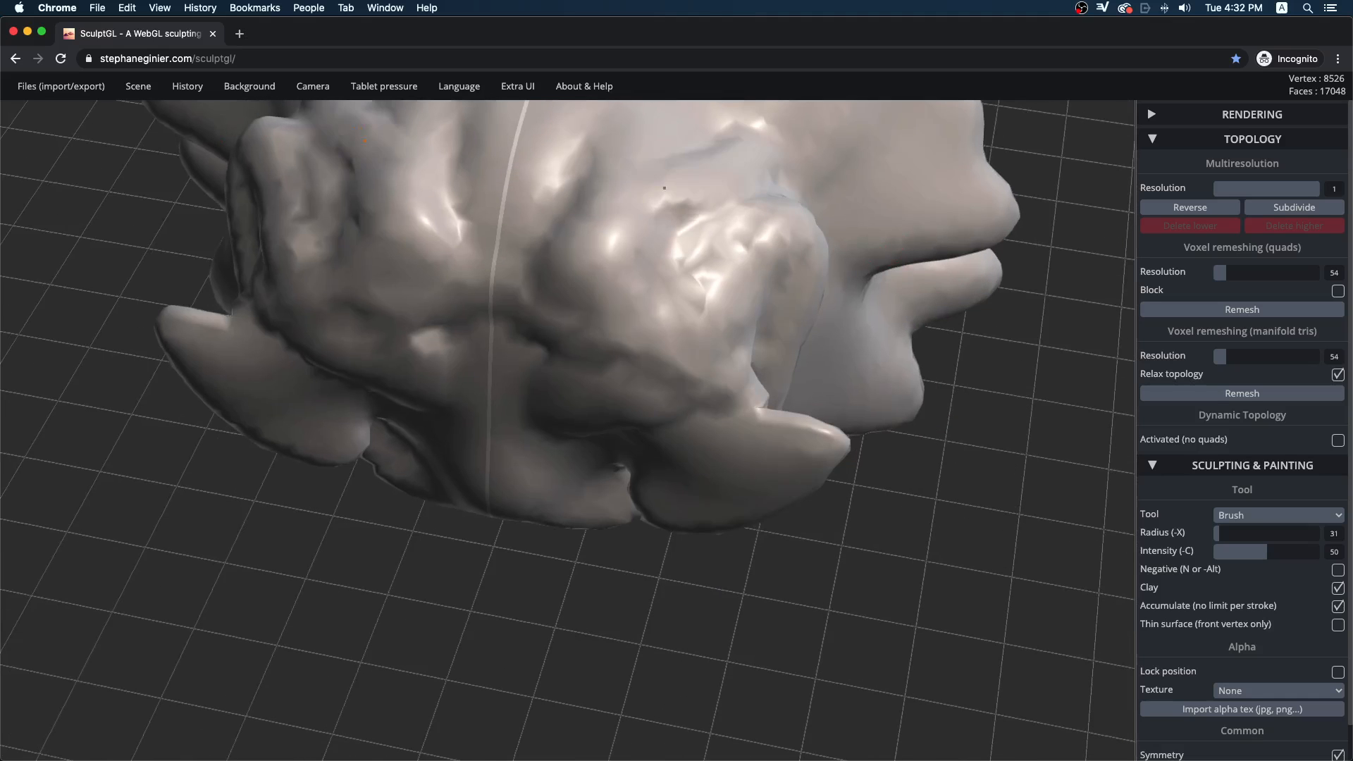
{"action": "mouse_move", "coordinate": [937, 362]}
{"action": "left_mouse_down"}
{"action": "mouse_move", "coordinate": [948, 289]}
{"action": "mouse_move", "coordinate": [843, 251]}
{"action": "mouse_move", "coordinate": [819, 259]}
{"action": "left_mouse_up"}
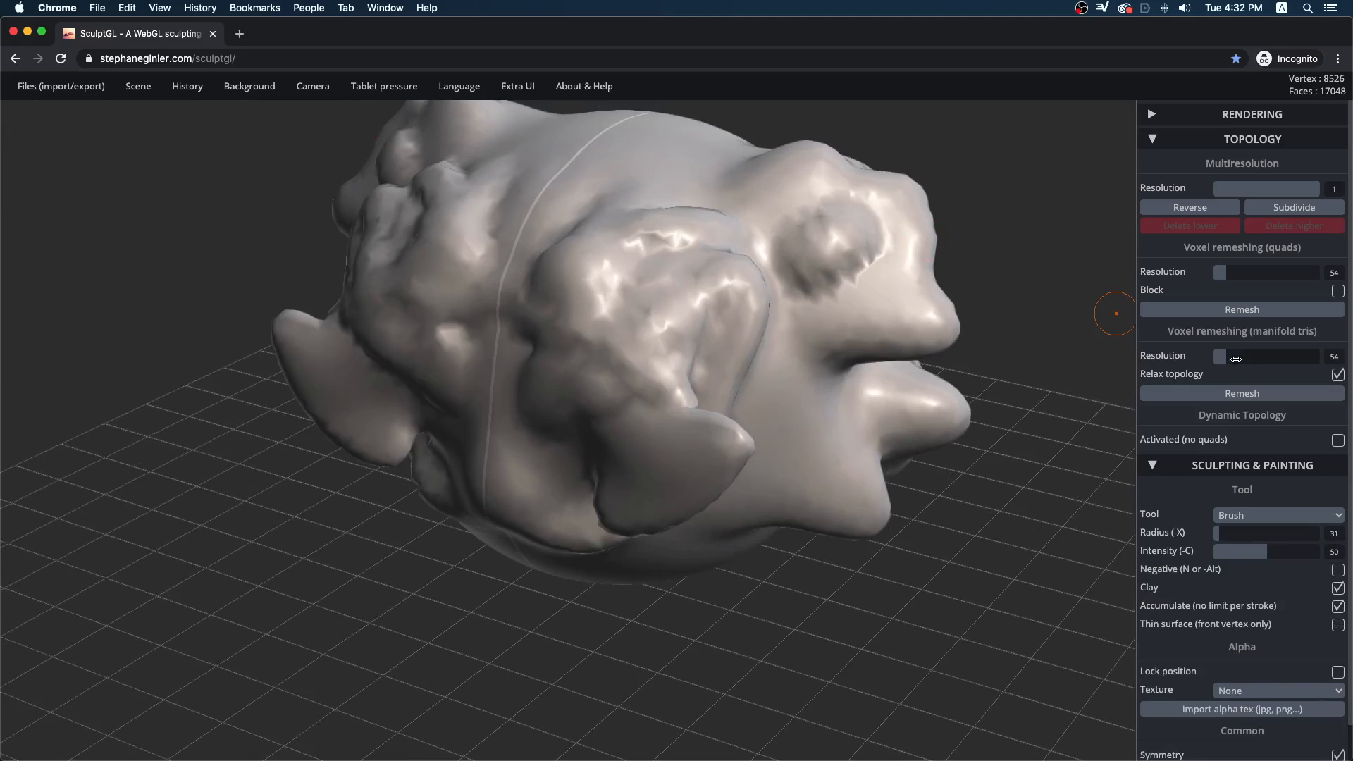
Remesh the model as manifold triangles at voxel resolution 275 and smooth the blocky area beside the symmetry line
{"action": "left_click_drag", "start_coordinate": [1235, 358], "coordinate": [1257, 358]}
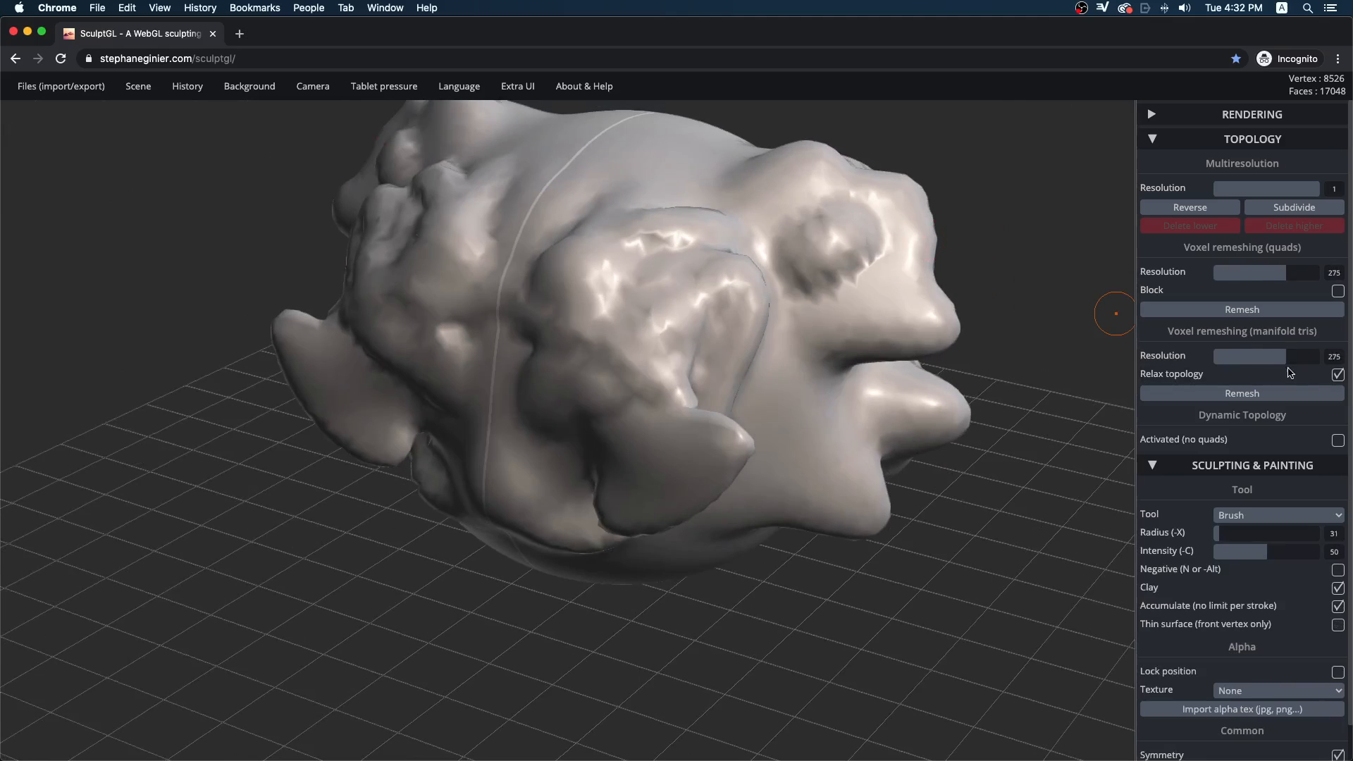
{"action": "left_click", "coordinate": [1259, 399]}
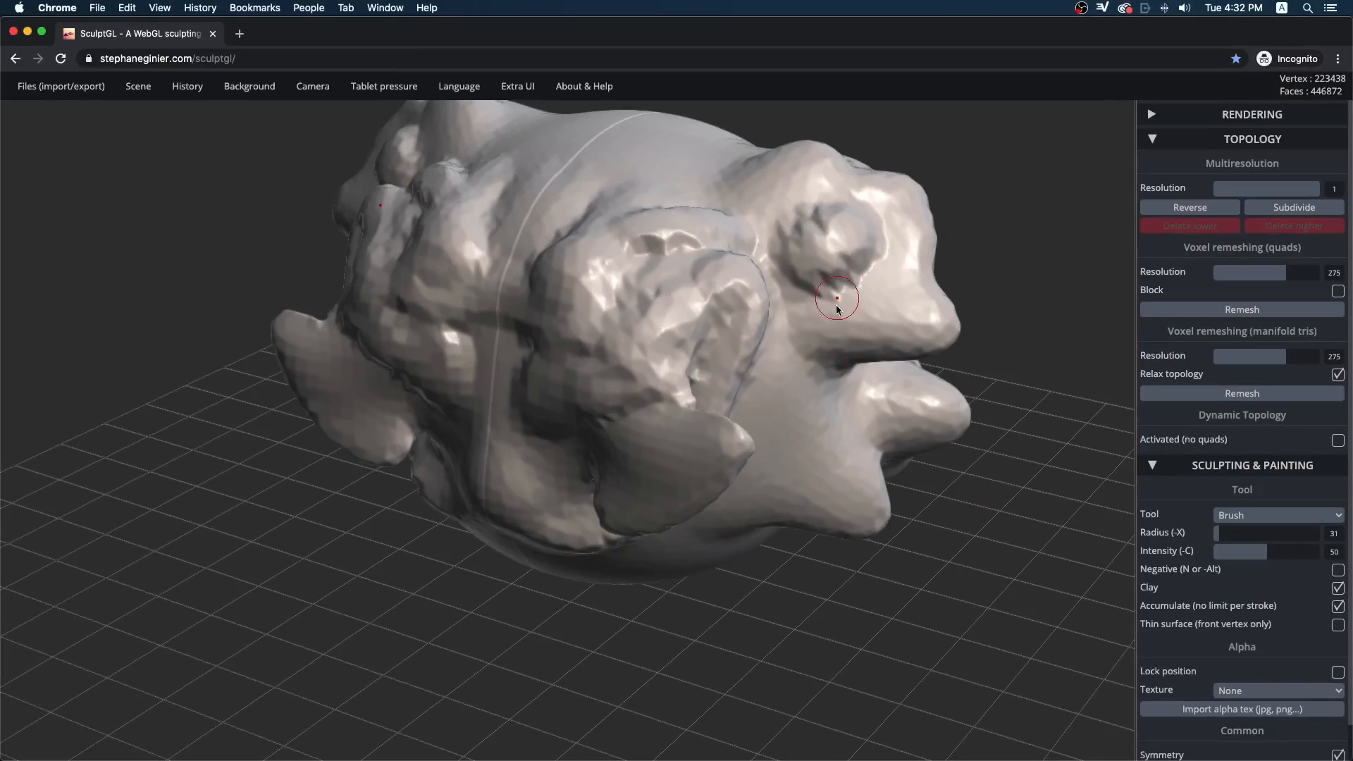
{"action": "left_click_drag", "start_coordinate": [775, 572], "coordinate": [870, 557]}
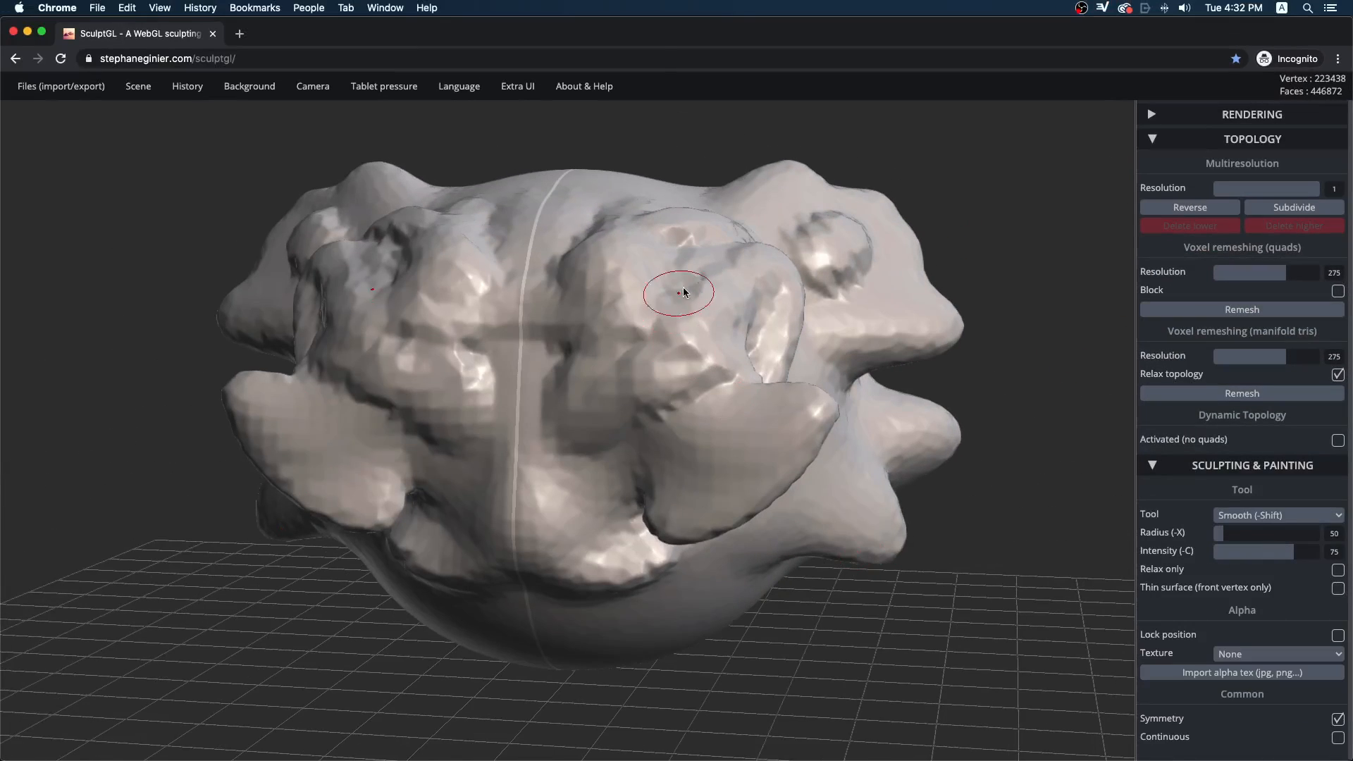
{"action": "mouse_move", "coordinate": [682, 294]}
{"action": "left_mouse_down", "text": "shift"}
{"action": "mouse_move", "coordinate": [669, 373]}
{"action": "mouse_move", "coordinate": [578, 440]}
{"action": "mouse_move", "coordinate": [611, 352]}
{"action": "left_mouse_up", "text": "shift"}
{"action": "left_click_drag", "start_coordinate": [1004, 426], "coordinate": [1014, 508]}
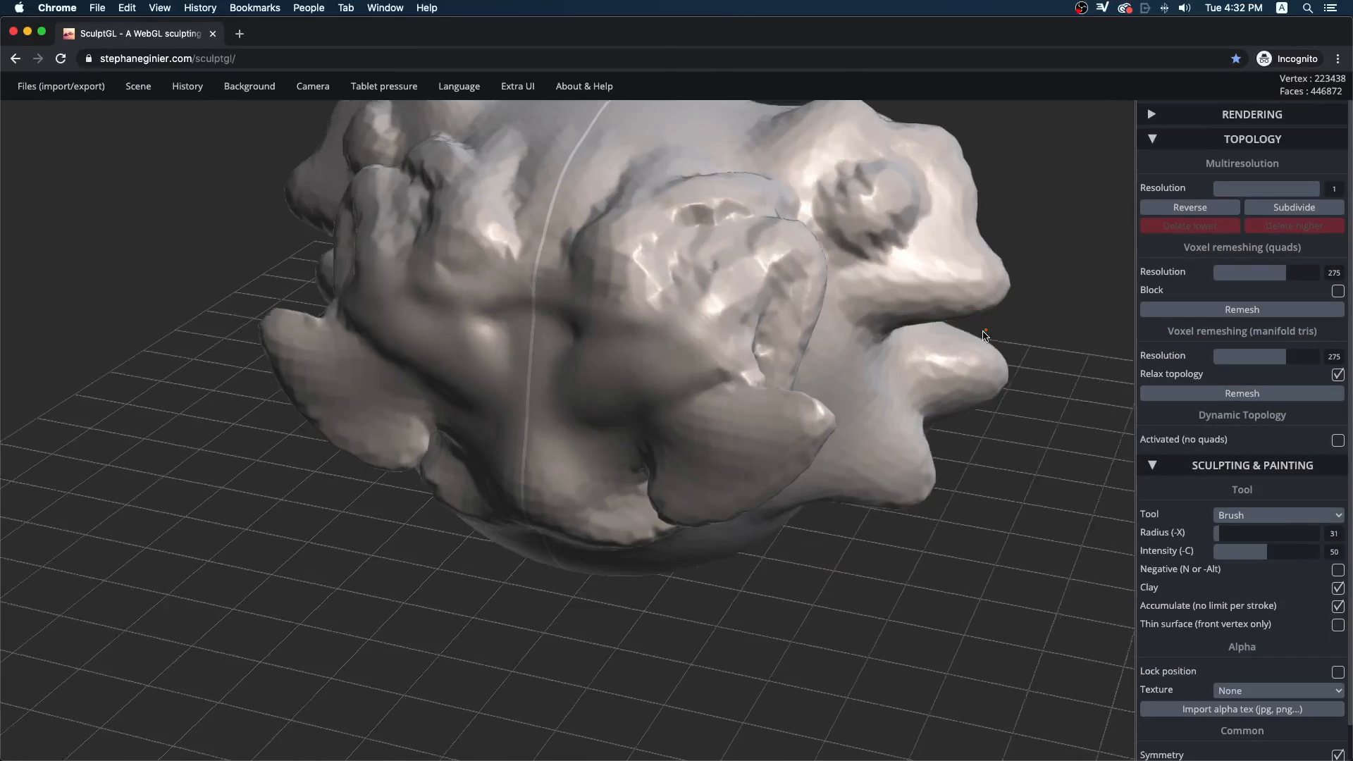
Brush a fan of raised ridges converging on the symmetry line across the front of the model
{"action": "mouse_move", "coordinate": [976, 247]}
{"action": "left_mouse_down"}
{"action": "mouse_move", "coordinate": [859, 287]}
{"action": "mouse_move", "coordinate": [933, 275]}
{"action": "left_mouse_up"}
{"action": "left_click_drag", "start_coordinate": [631, 328], "coordinate": [726, 299]}
{"action": "left_click_drag", "start_coordinate": [837, 631], "coordinate": [828, 539]}
{"action": "mouse_move", "coordinate": [602, 299]}
{"action": "left_mouse_down"}
{"action": "mouse_move", "coordinate": [701, 220]}
{"action": "mouse_move", "coordinate": [518, 472]}
{"action": "left_mouse_up"}
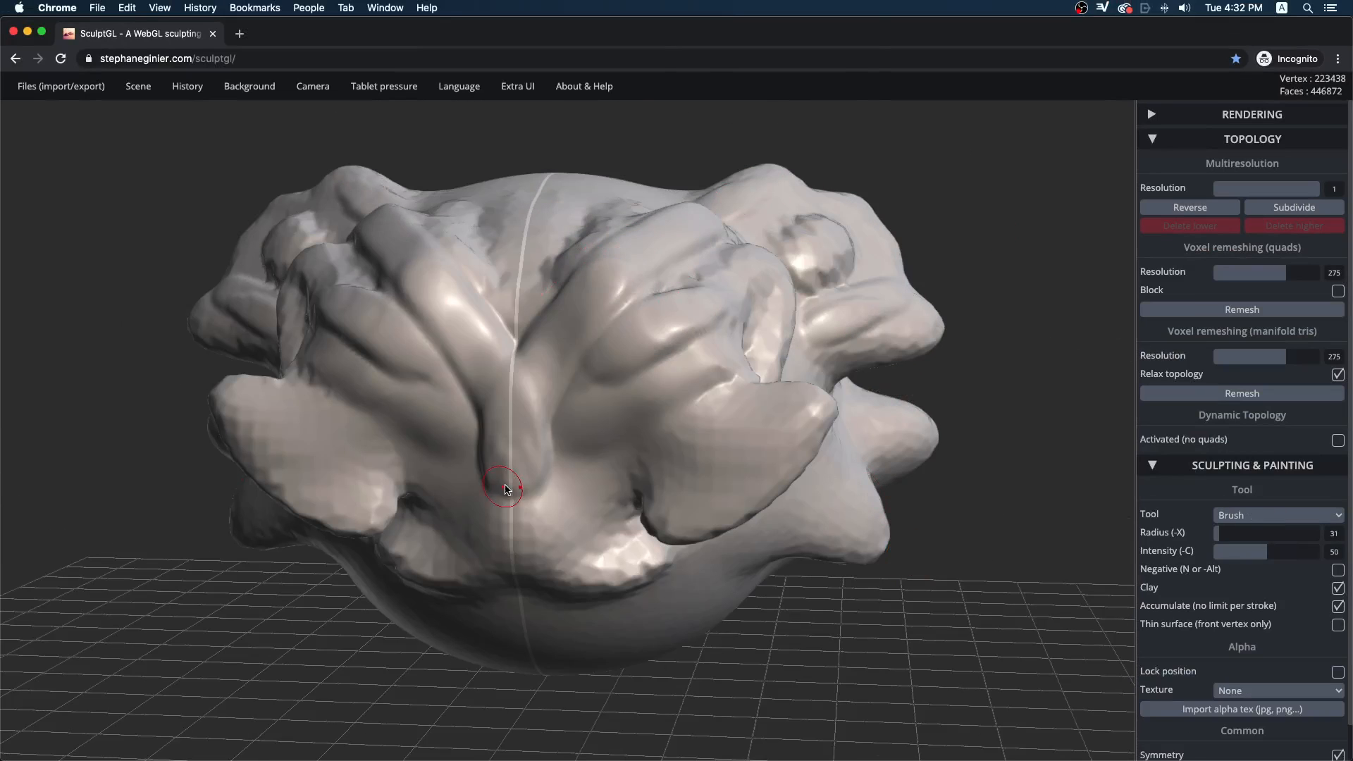
{"action": "left_click_drag", "start_coordinate": [610, 358], "coordinate": [539, 509]}
{"action": "left_click_drag", "start_coordinate": [539, 509], "coordinate": [698, 391]}
{"action": "left_click_drag", "start_coordinate": [700, 445], "coordinate": [707, 459]}
{"action": "left_click_drag", "start_coordinate": [966, 598], "coordinate": [1097, 359]}
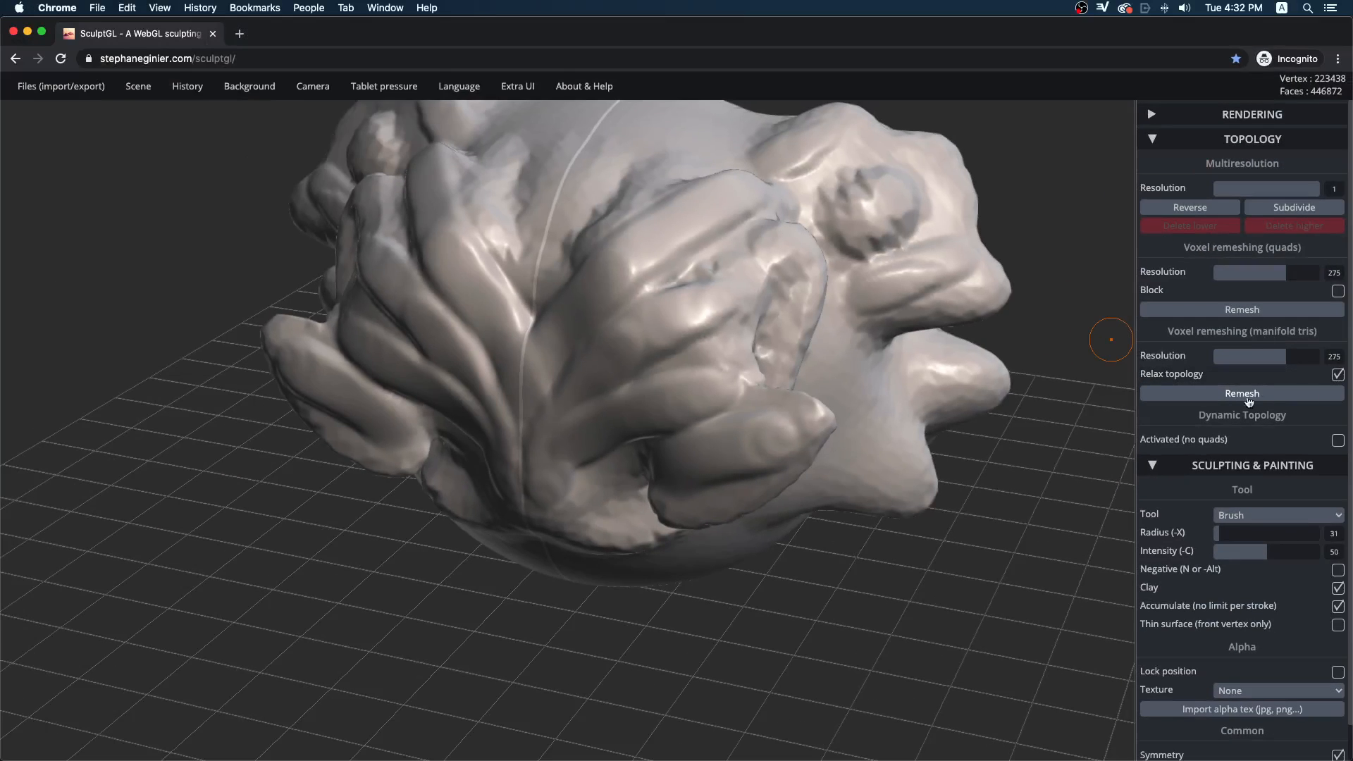
Brush more ridges over the lower shapes and forehead, and add lumps where the ridges meet near the symmetry line
{"action": "left_click_drag", "start_coordinate": [932, 585], "coordinate": [986, 523]}
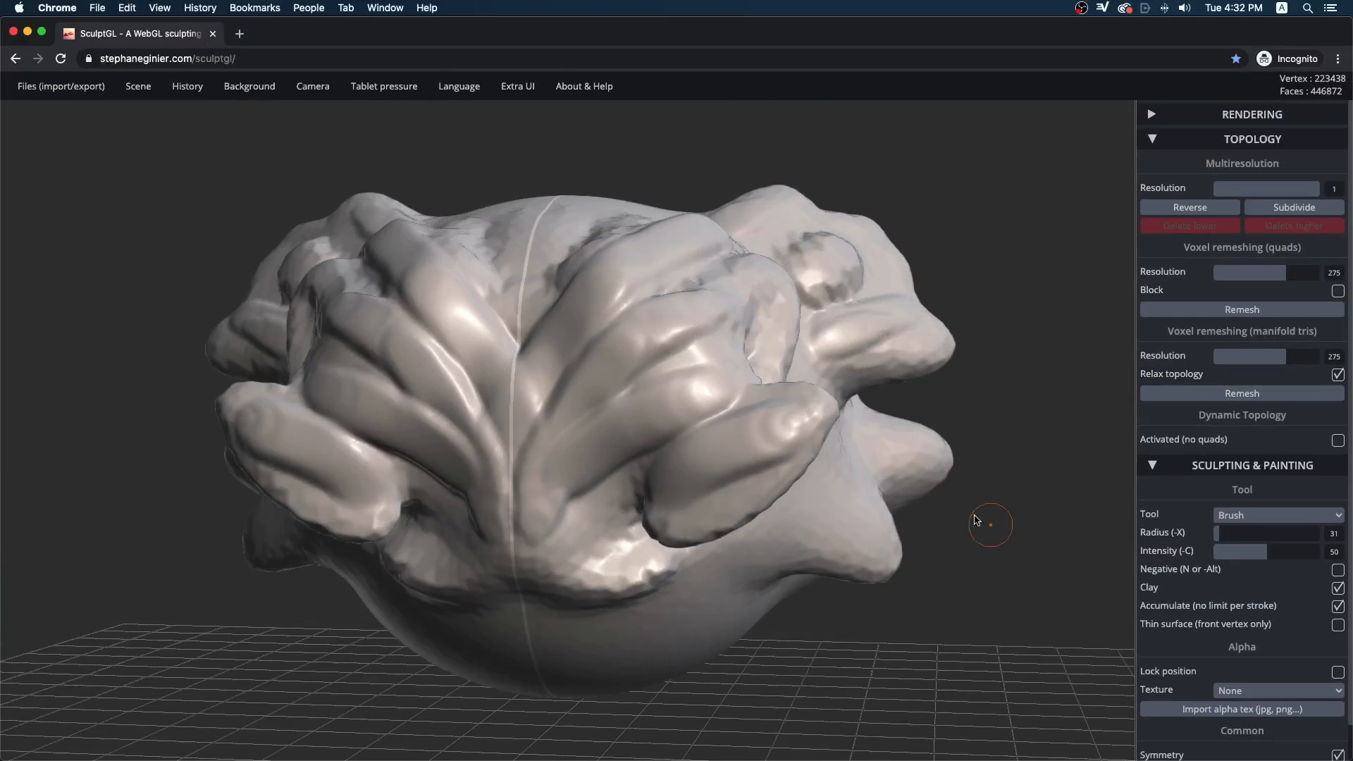
{"action": "mouse_move", "coordinate": [673, 451]}
{"action": "left_mouse_down"}
{"action": "mouse_move", "coordinate": [553, 491]}
{"action": "mouse_move", "coordinate": [805, 408]}
{"action": "left_mouse_up"}
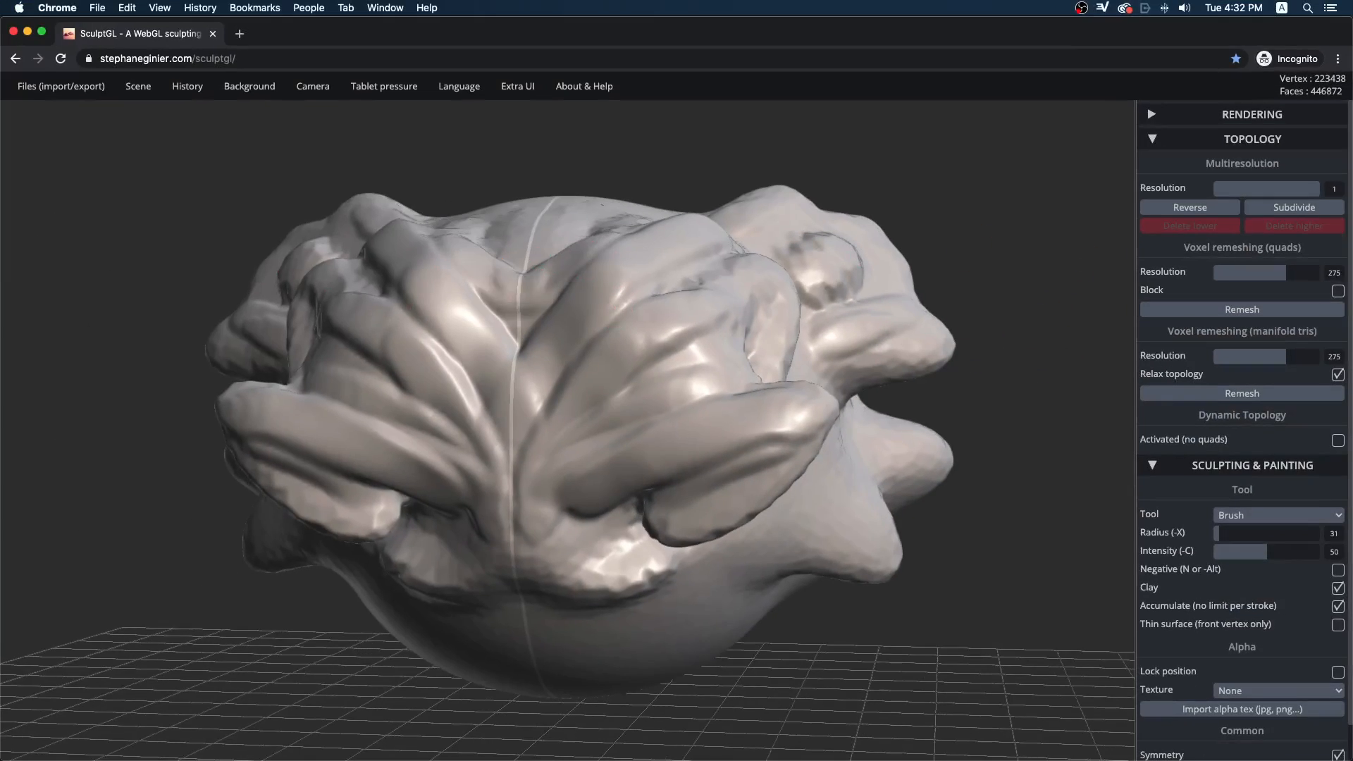
{"action": "left_click_drag", "start_coordinate": [986, 317], "coordinate": [976, 437]}
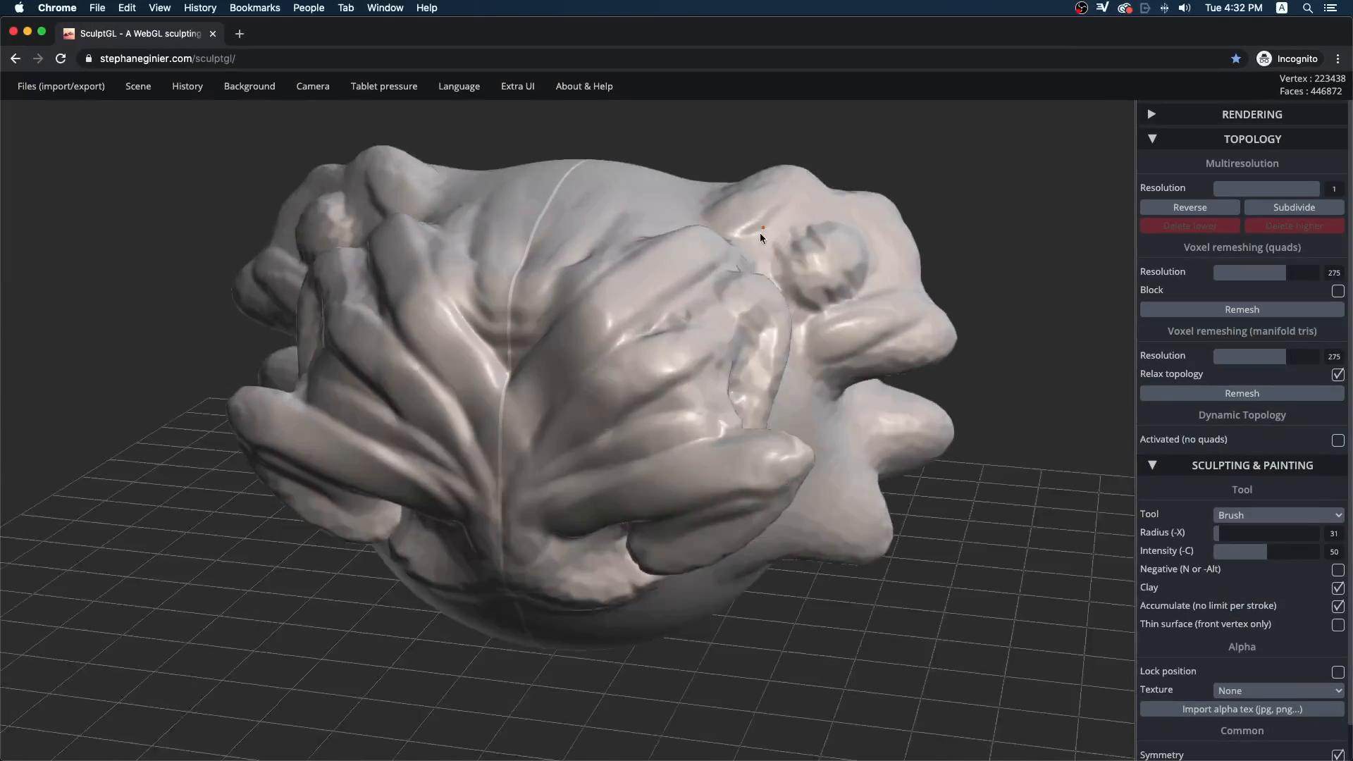
{"action": "left_click_drag", "start_coordinate": [986, 281], "coordinate": [965, 318]}
{"action": "left_click_drag", "start_coordinate": [749, 235], "coordinate": [663, 201]}
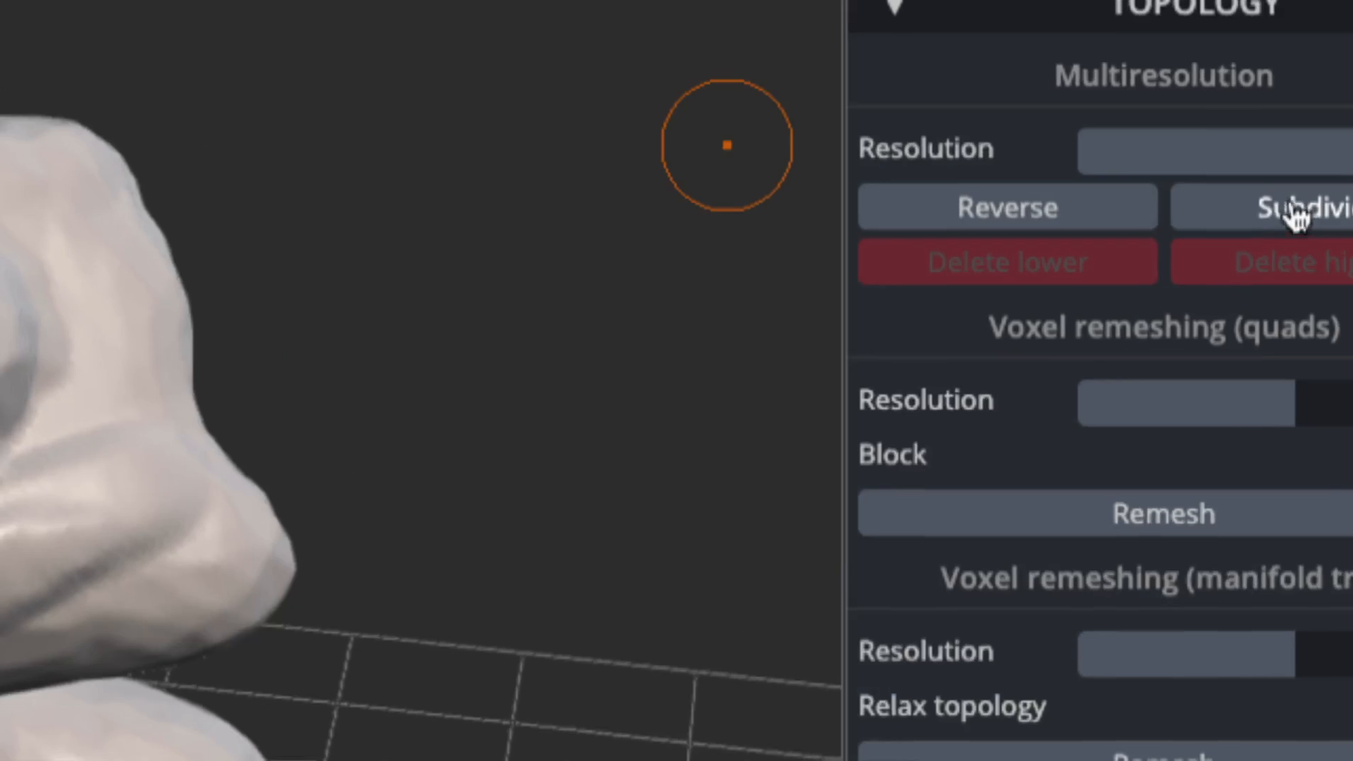
{"action": "left_click", "coordinate": [1294, 211]}
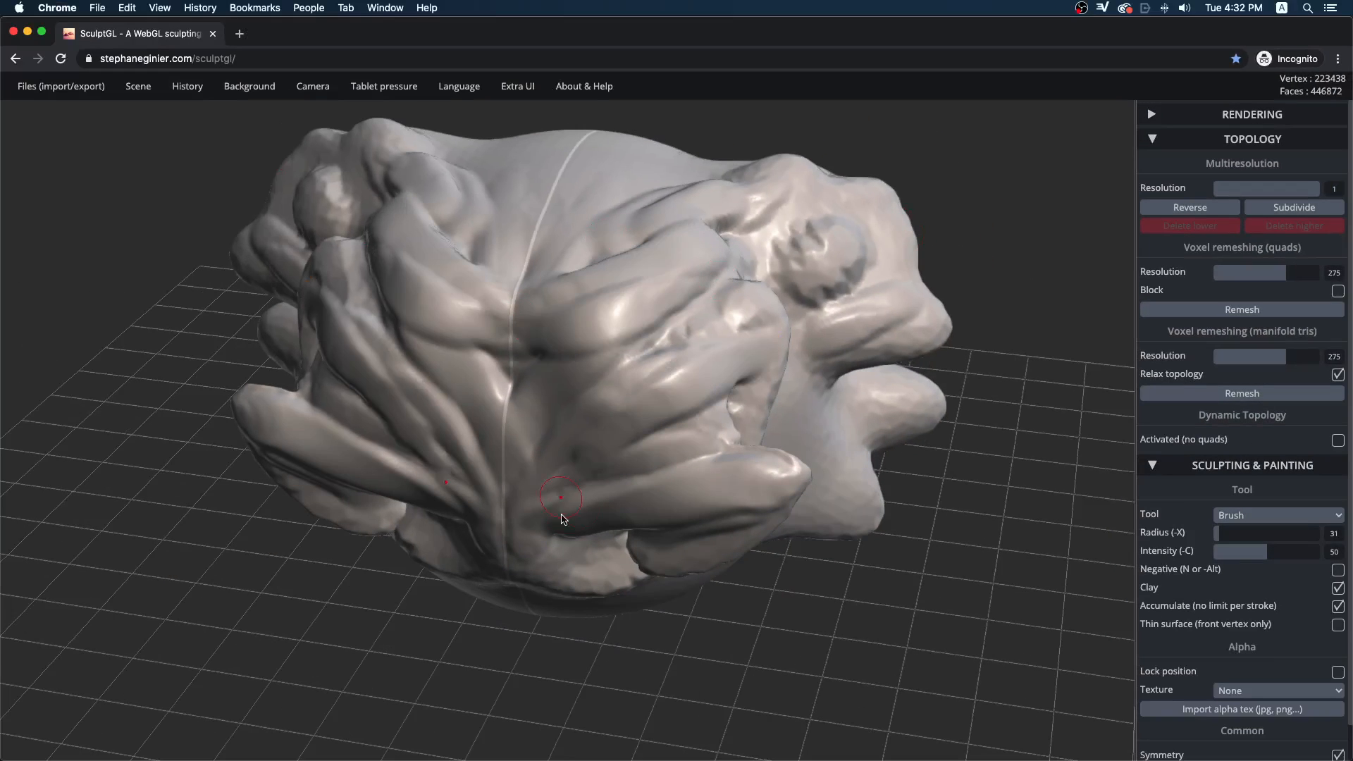
{"action": "left_click_drag", "start_coordinate": [572, 502], "coordinate": [638, 479]}
{"action": "left_click_drag", "start_coordinate": [567, 563], "coordinate": [591, 574]}
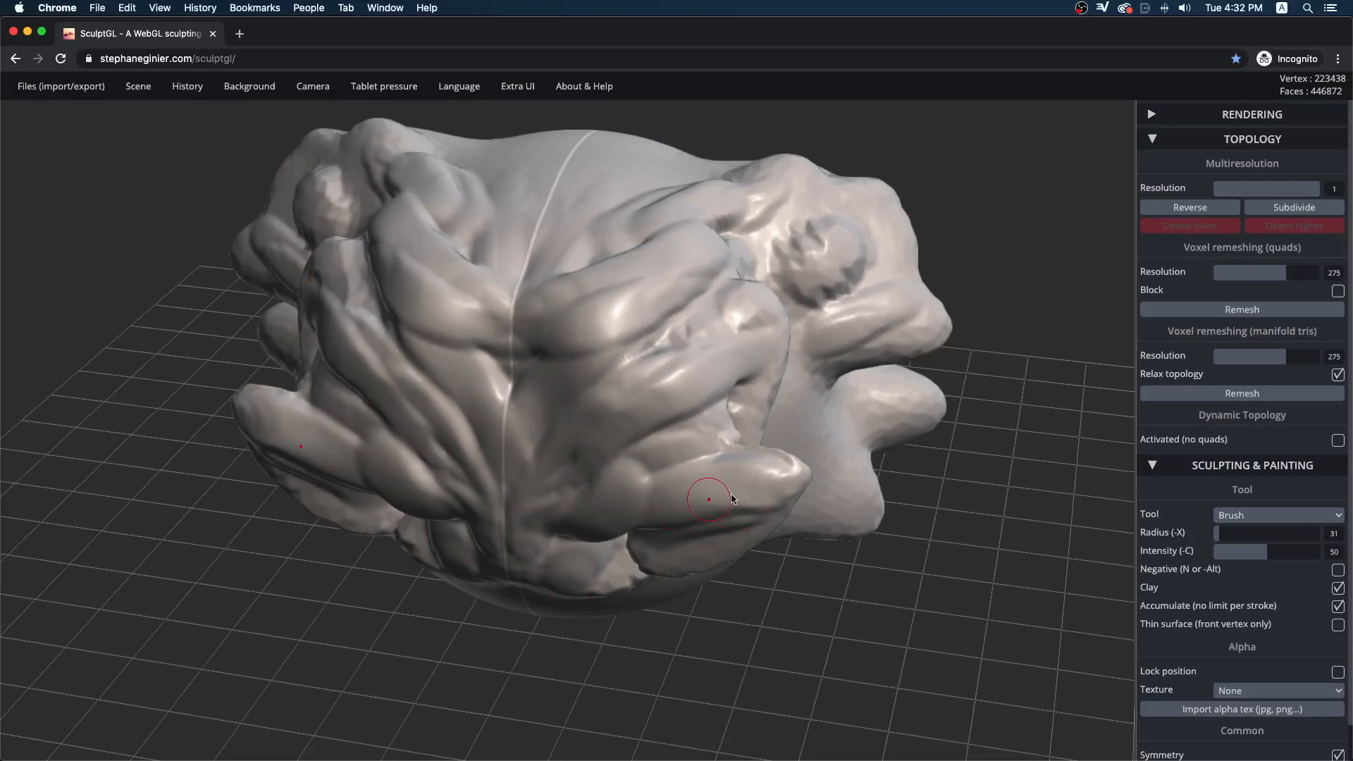
Smooth the brushed ridges across the front, the side bulges and the lower pulled-out shapes
{"action": "mouse_move", "coordinate": [656, 458]}
{"action": "left_mouse_down", "text": "shift"}
{"action": "mouse_move", "coordinate": [757, 387]}
{"action": "mouse_move", "coordinate": [824, 268]}
{"action": "mouse_move", "coordinate": [807, 443]}
{"action": "mouse_move", "coordinate": [634, 296]}
{"action": "mouse_move", "coordinate": [557, 493]}
{"action": "mouse_move", "coordinate": [641, 366]}
{"action": "left_mouse_up", "text": "shift"}
{"action": "mouse_move", "coordinate": [1044, 270]}
{"action": "left_mouse_down"}
{"action": "mouse_move", "coordinate": [1046, 283]}
{"action": "mouse_move", "coordinate": [1078, 245]}
{"action": "left_mouse_up"}
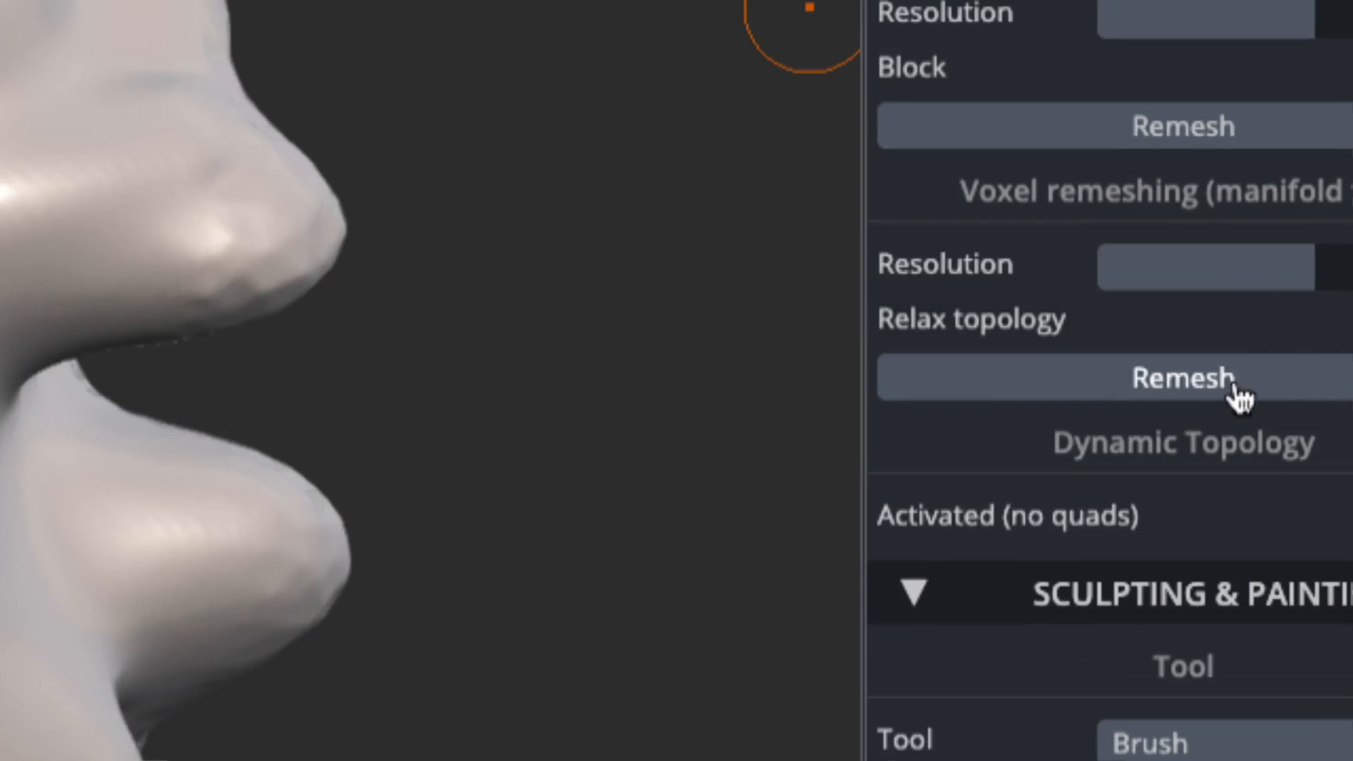
{"action": "left_click", "coordinate": [1231, 384]}
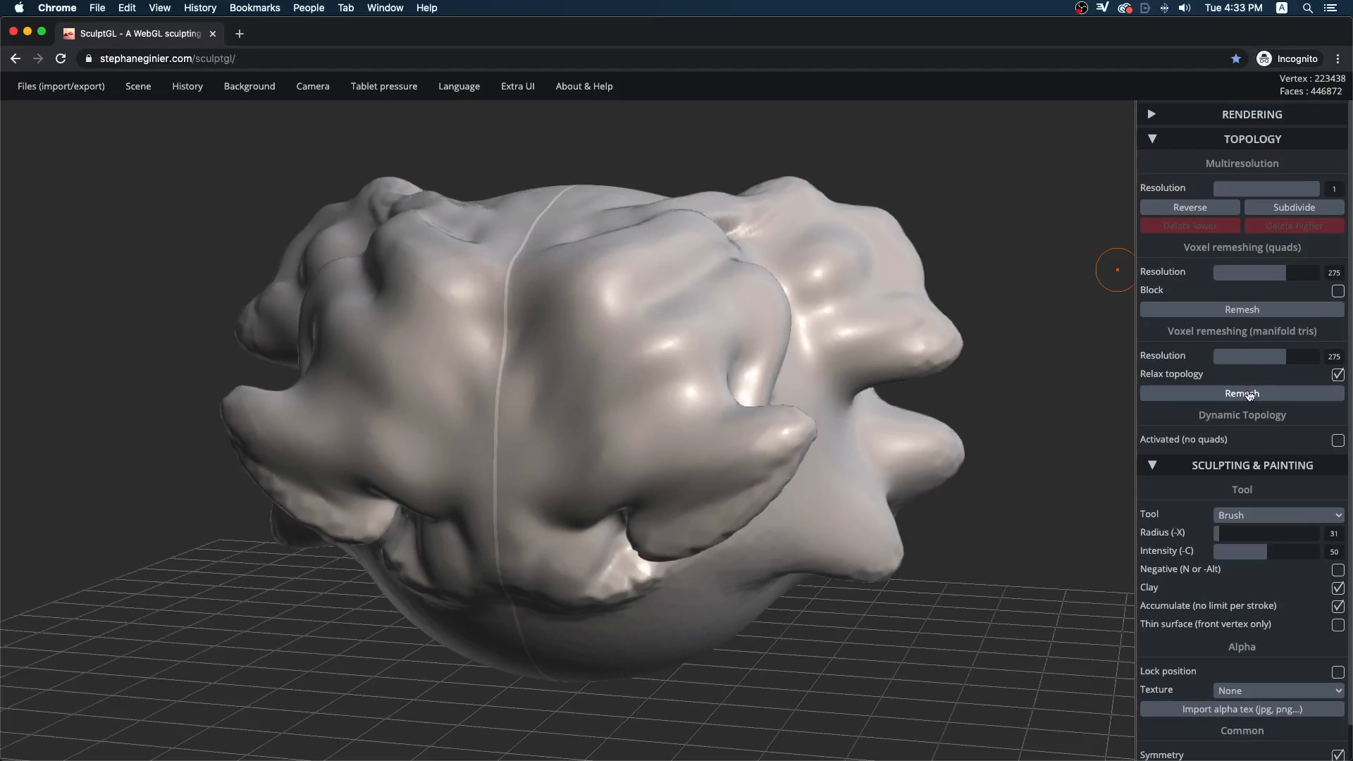
{"action": "left_click_drag", "start_coordinate": [984, 442], "coordinate": [909, 383]}
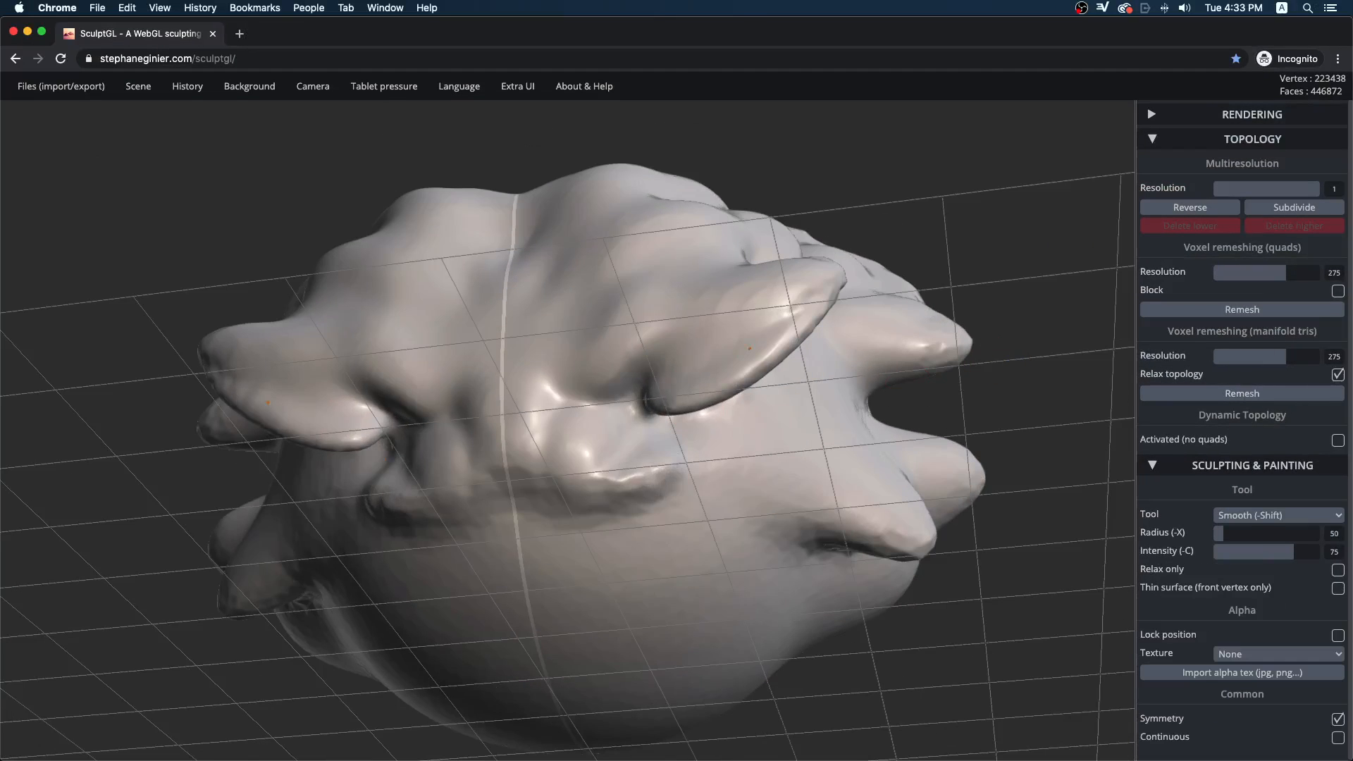
Add a cube to the scene alongside the sculpted model
{"action": "left_click_drag", "start_coordinate": [995, 226], "coordinate": [803, 268]}
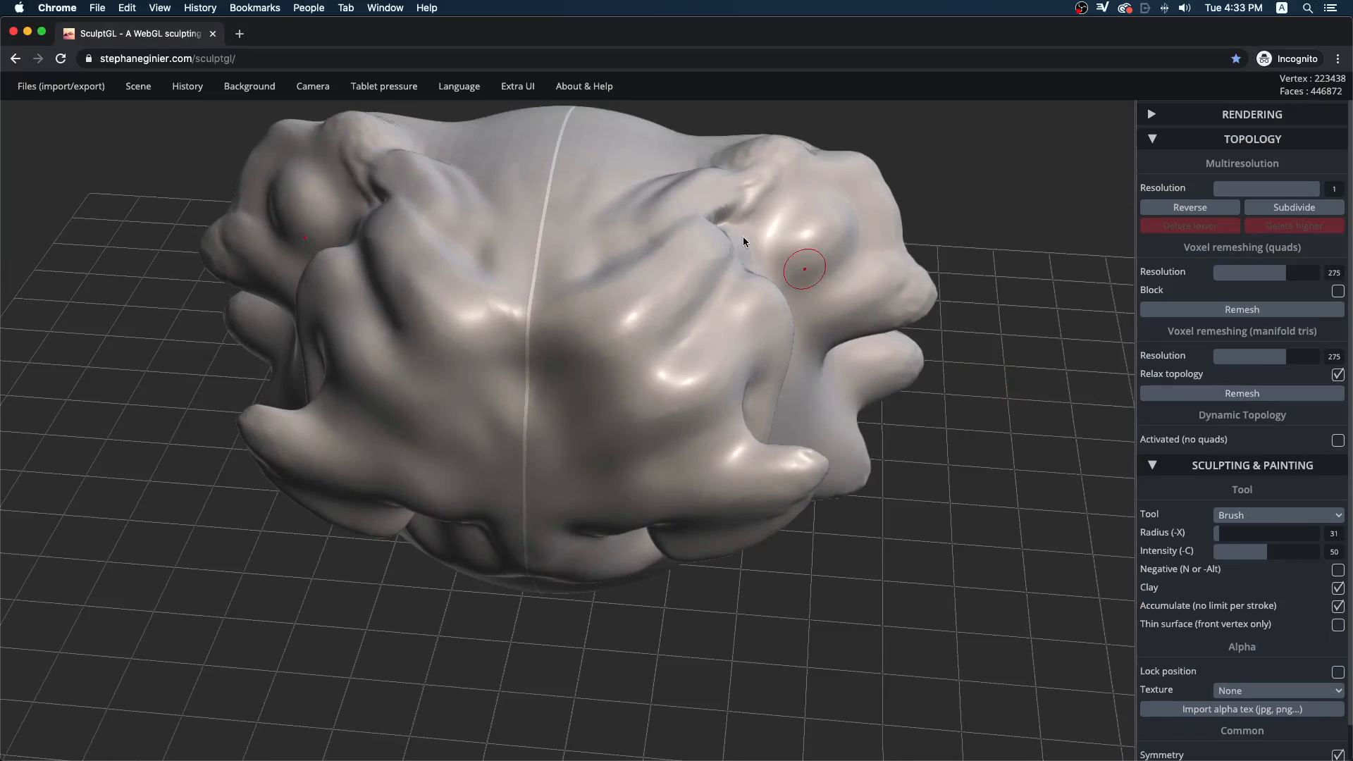
{"action": "mouse_move", "coordinate": [190, 104]}
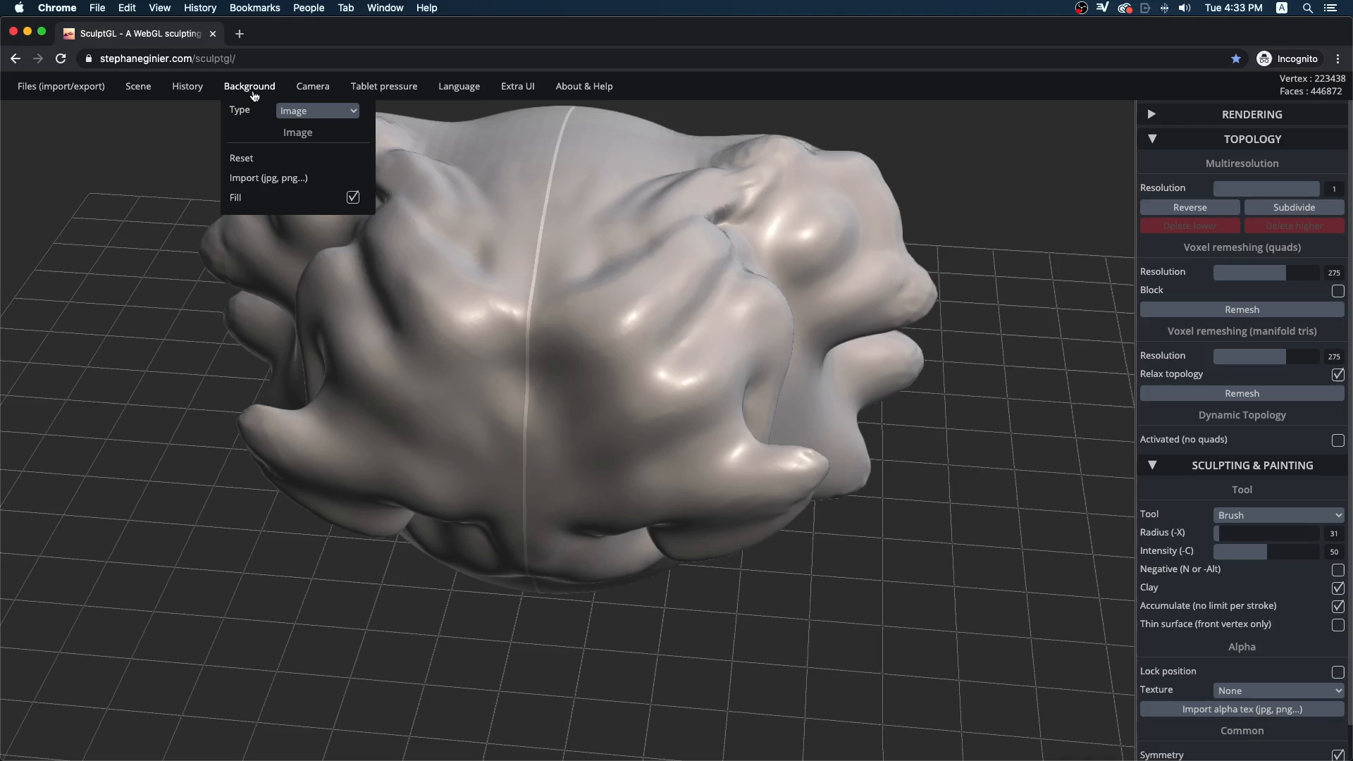
{"action": "mouse_move", "coordinate": [149, 90]}
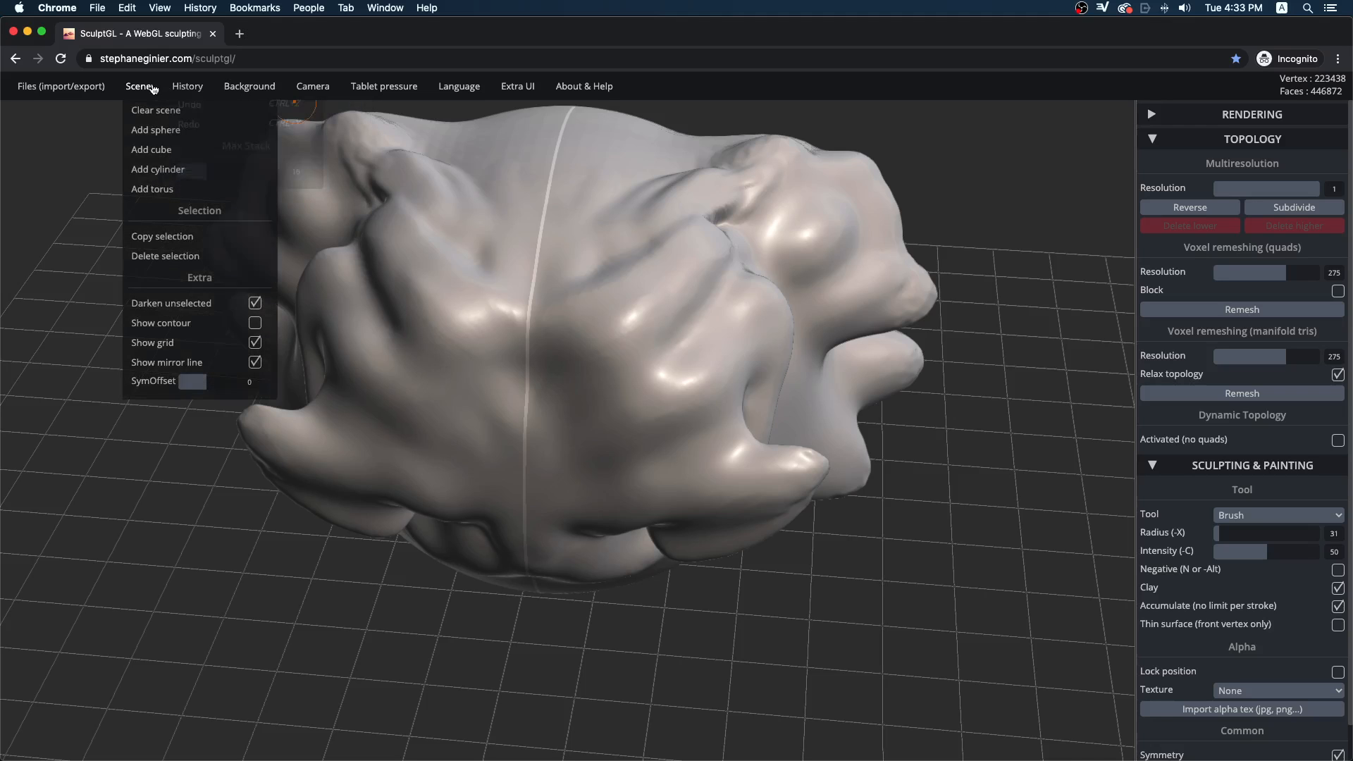
{"action": "left_click", "coordinate": [149, 153]}
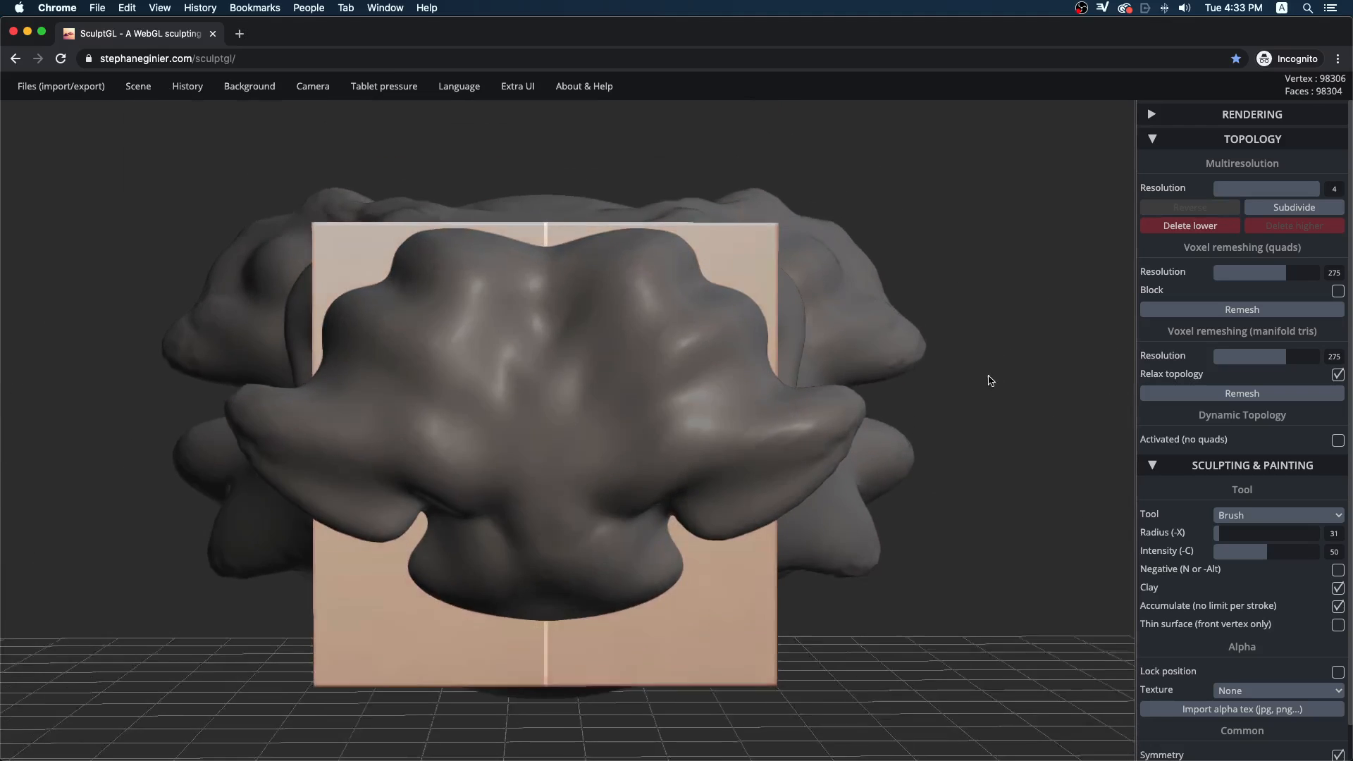
{"action": "left_click_drag", "start_coordinate": [990, 381], "coordinate": [755, 374]}
Brush a raised lump on the cube's side, switching the selection between the sculpted model and the cube
{"action": "left_click", "coordinate": [877, 310], "text": "ctrl"}
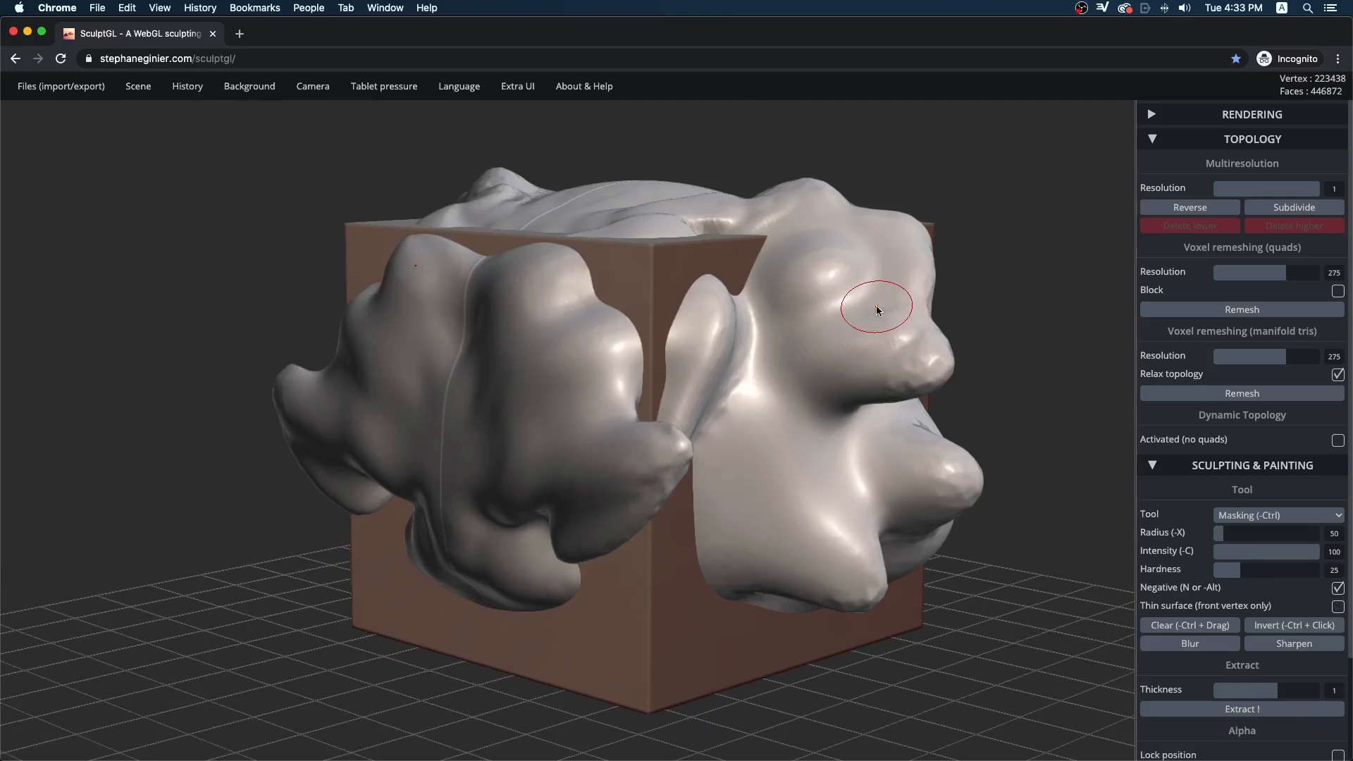
{"action": "mouse_move", "coordinate": [1018, 296]}
{"action": "left_mouse_down"}
{"action": "mouse_move", "coordinate": [932, 329]}
{"action": "mouse_move", "coordinate": [920, 363]}
{"action": "left_mouse_up"}
{"action": "left_click_drag", "start_coordinate": [916, 350], "coordinate": [943, 307]}
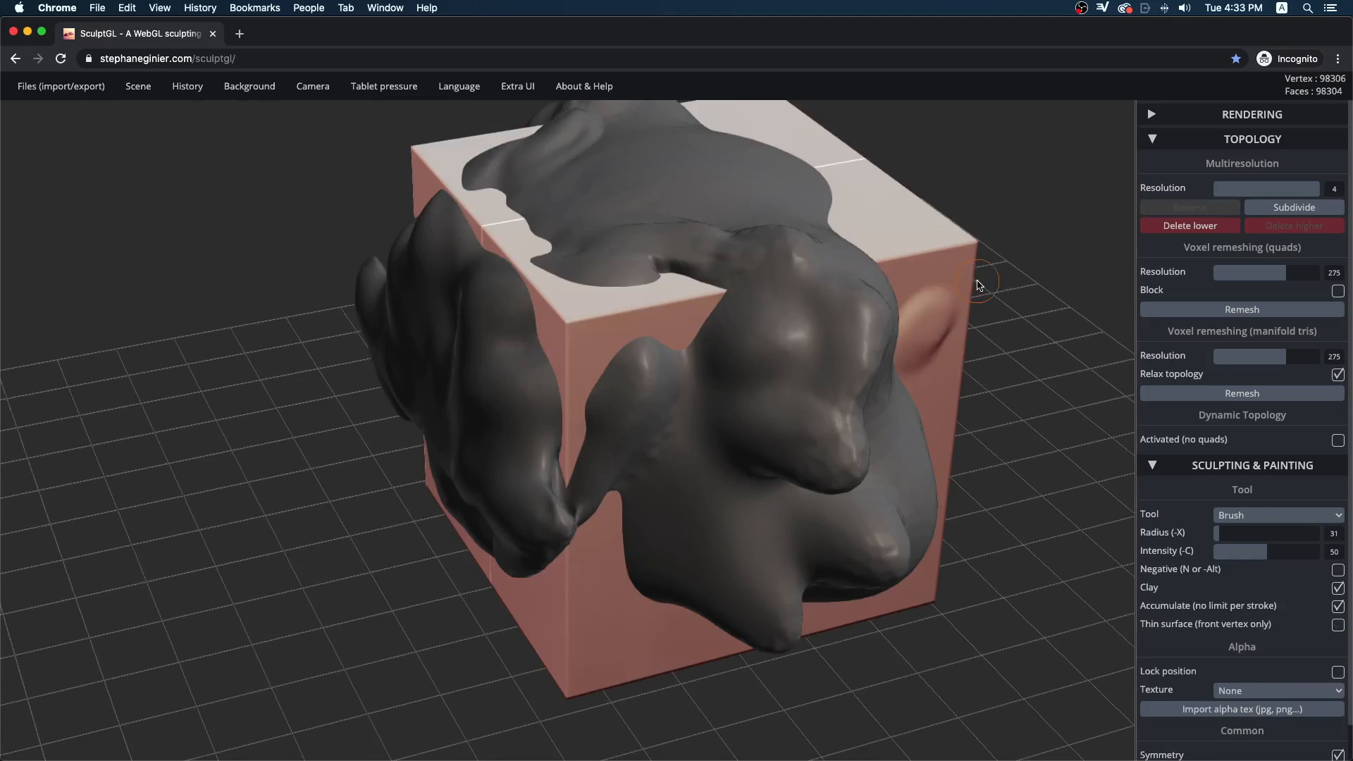
{"action": "left_click", "coordinate": [860, 356]}
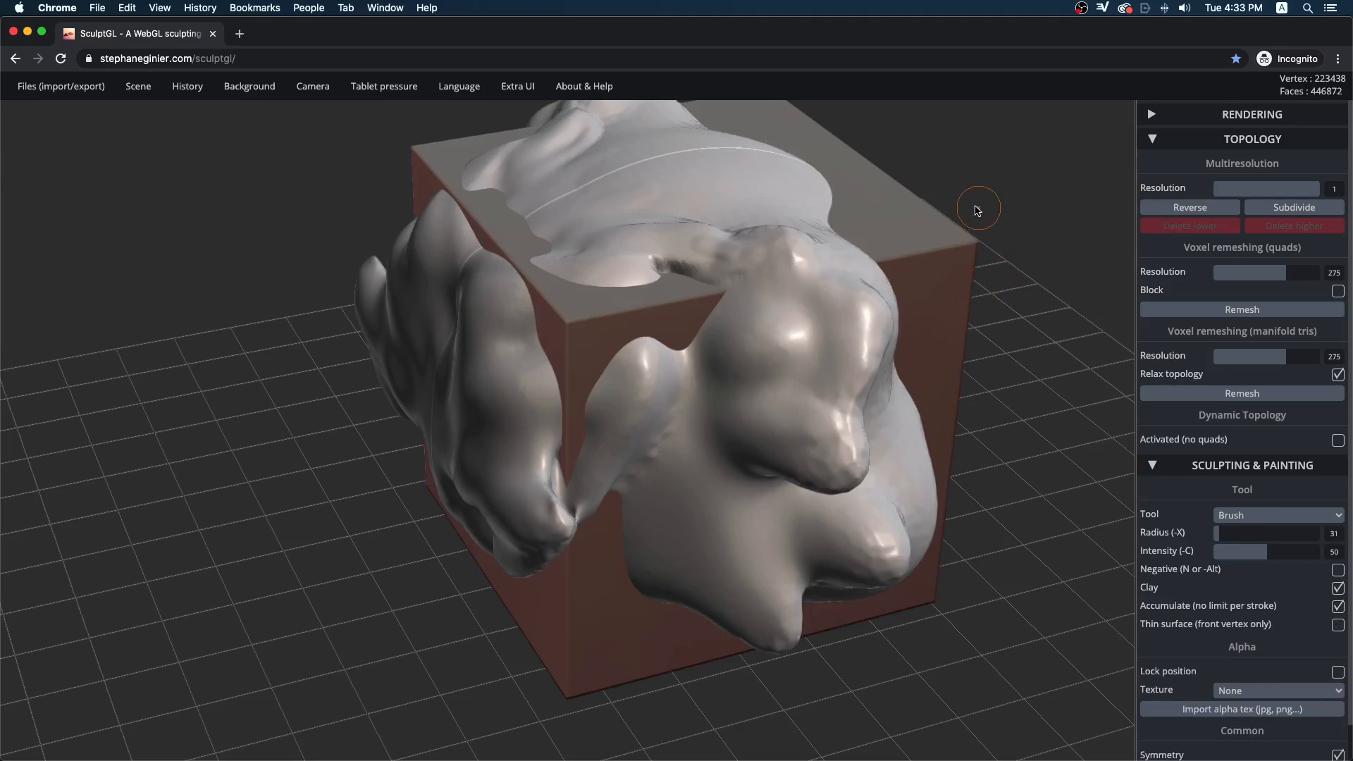
{"action": "left_click", "coordinate": [947, 283]}
{"action": "left_click", "coordinate": [864, 358]}
{"action": "left_click", "coordinate": [951, 290]}
Brush bulges over the cube's upper corner and a raised ridge down the sculpted model's side bulges
{"action": "left_click_drag", "start_coordinate": [1029, 280], "coordinate": [1026, 248]}
{"action": "mouse_move", "coordinate": [926, 291]}
{"action": "left_mouse_down"}
{"action": "mouse_move", "coordinate": [937, 301]}
{"action": "mouse_move", "coordinate": [943, 277]}
{"action": "mouse_move", "coordinate": [858, 196]}
{"action": "mouse_move", "coordinate": [868, 223]}
{"action": "left_mouse_up"}
{"action": "left_click", "coordinate": [848, 328]}
{"action": "mouse_move", "coordinate": [923, 352]}
{"action": "left_mouse_down"}
{"action": "mouse_move", "coordinate": [926, 369]}
{"action": "mouse_move", "coordinate": [914, 365]}
{"action": "left_mouse_up"}
{"action": "mouse_move", "coordinate": [718, 416]}
{"action": "left_mouse_down"}
{"action": "mouse_move", "coordinate": [714, 521]}
{"action": "mouse_move", "coordinate": [744, 544]}
{"action": "left_mouse_up"}
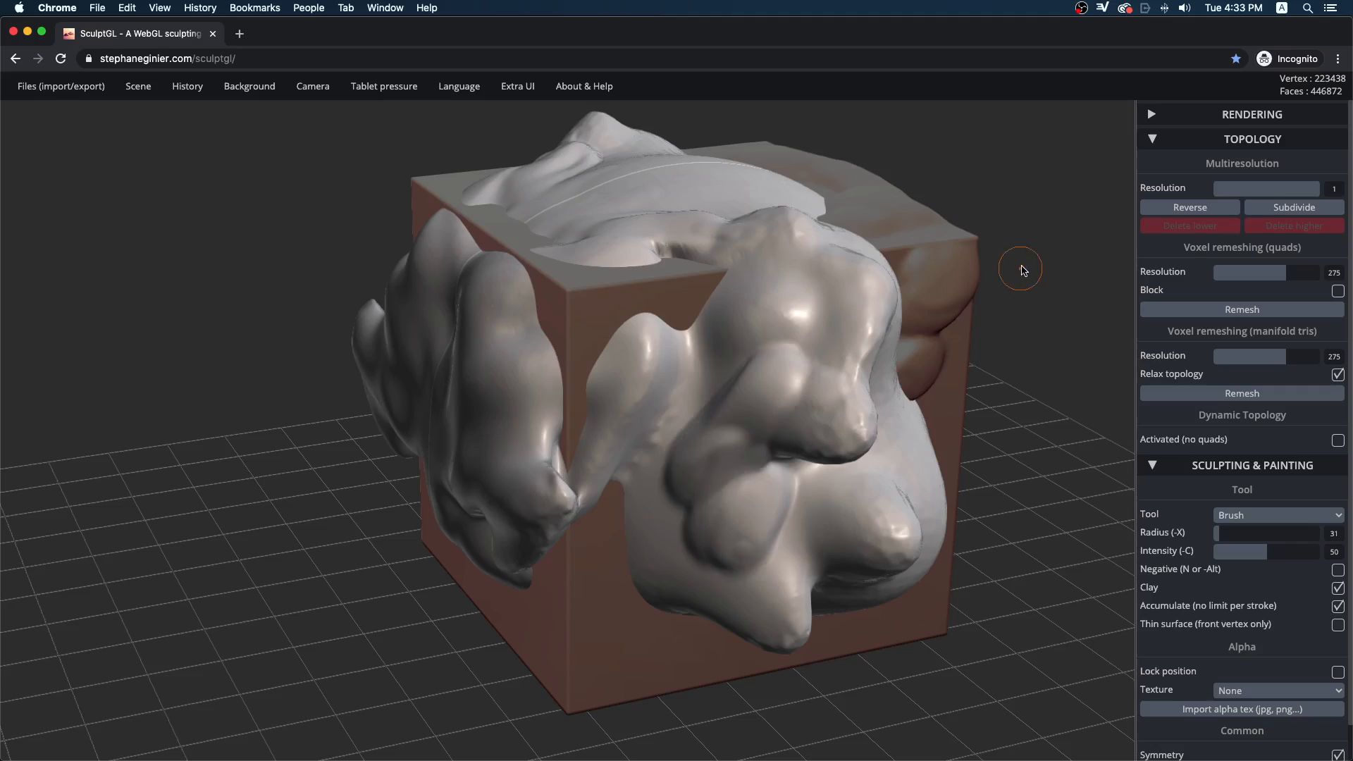
Scale the cube down and move it onto the upper front of the sculpted model with the Transform tool
{"action": "mouse_move", "coordinate": [1042, 272]}
{"action": "left_mouse_down"}
{"action": "mouse_move", "coordinate": [955, 335]}
{"action": "mouse_move", "coordinate": [1057, 292]}
{"action": "mouse_move", "coordinate": [1046, 315]}
{"action": "mouse_move", "coordinate": [1021, 274]}
{"action": "left_mouse_up"}
{"action": "left_click", "coordinate": [962, 277]}
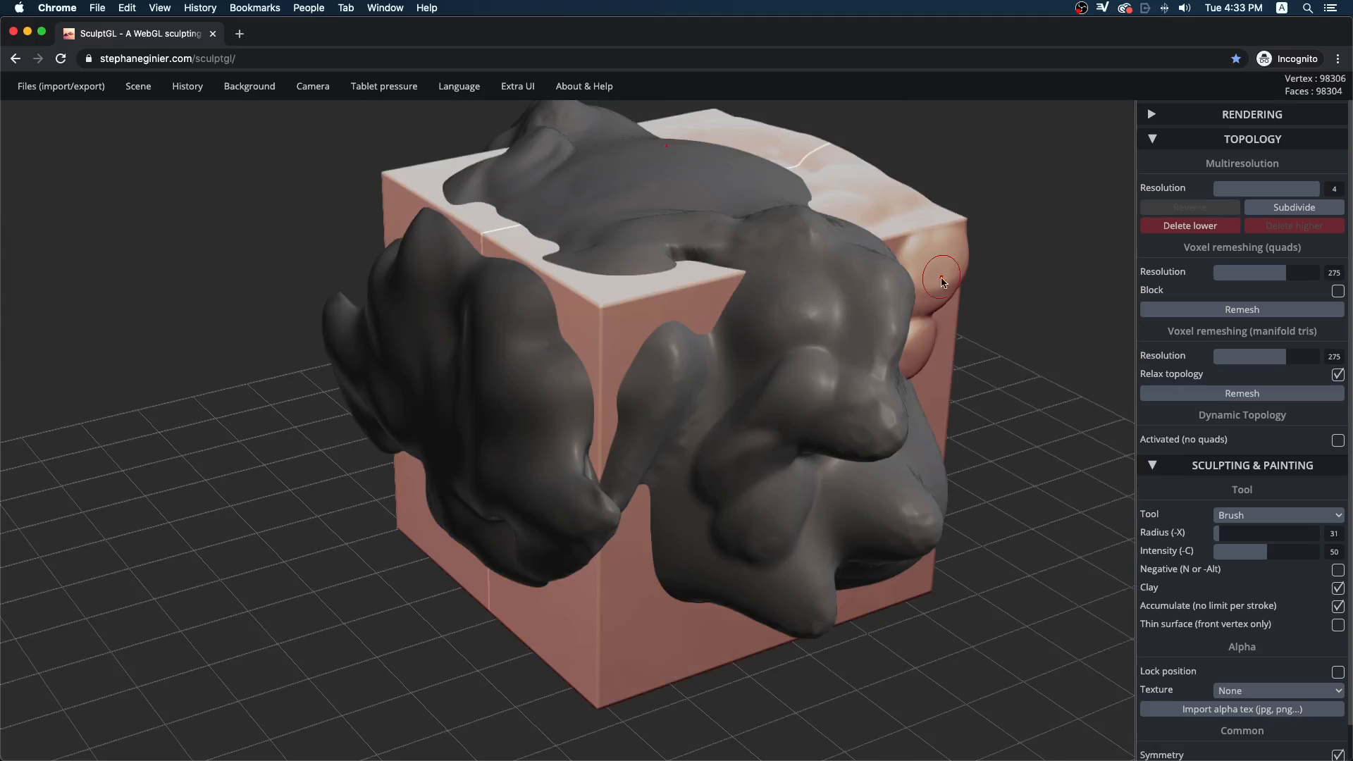
{"action": "left_click", "coordinate": [1303, 512]}
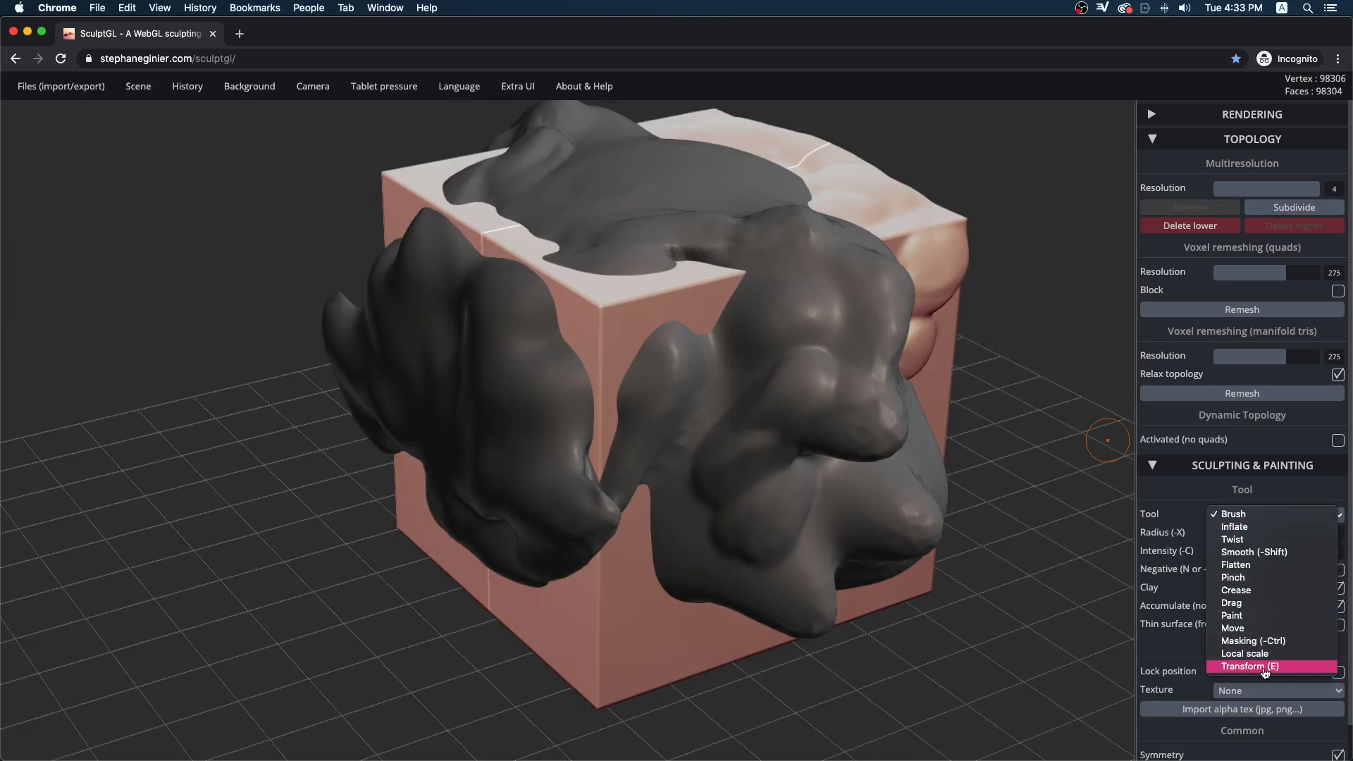
{"action": "left_click", "coordinate": [1262, 670]}
{"action": "left_click_drag", "start_coordinate": [594, 407], "coordinate": [513, 434]}
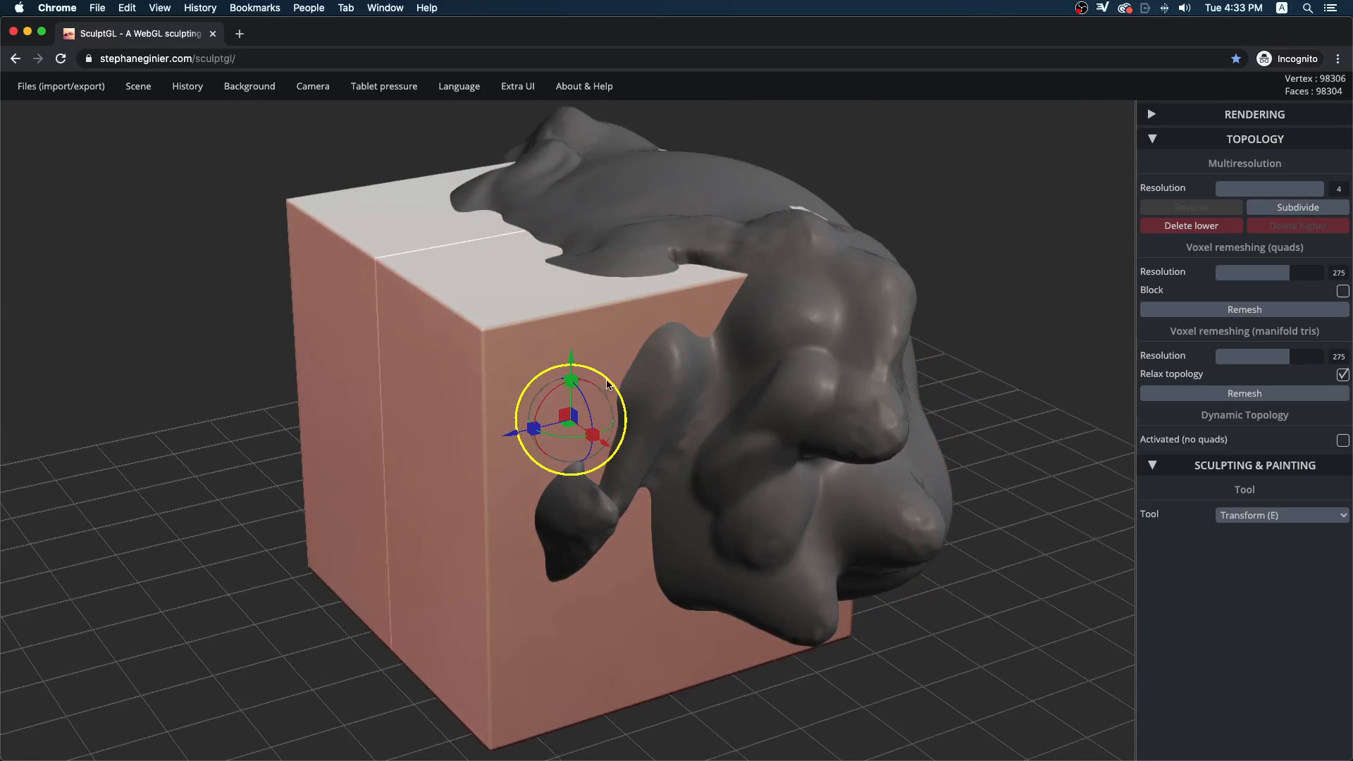
{"action": "left_click_drag", "start_coordinate": [605, 381], "coordinate": [598, 207]}
{"action": "left_click_drag", "start_coordinate": [885, 235], "coordinate": [490, 276]}
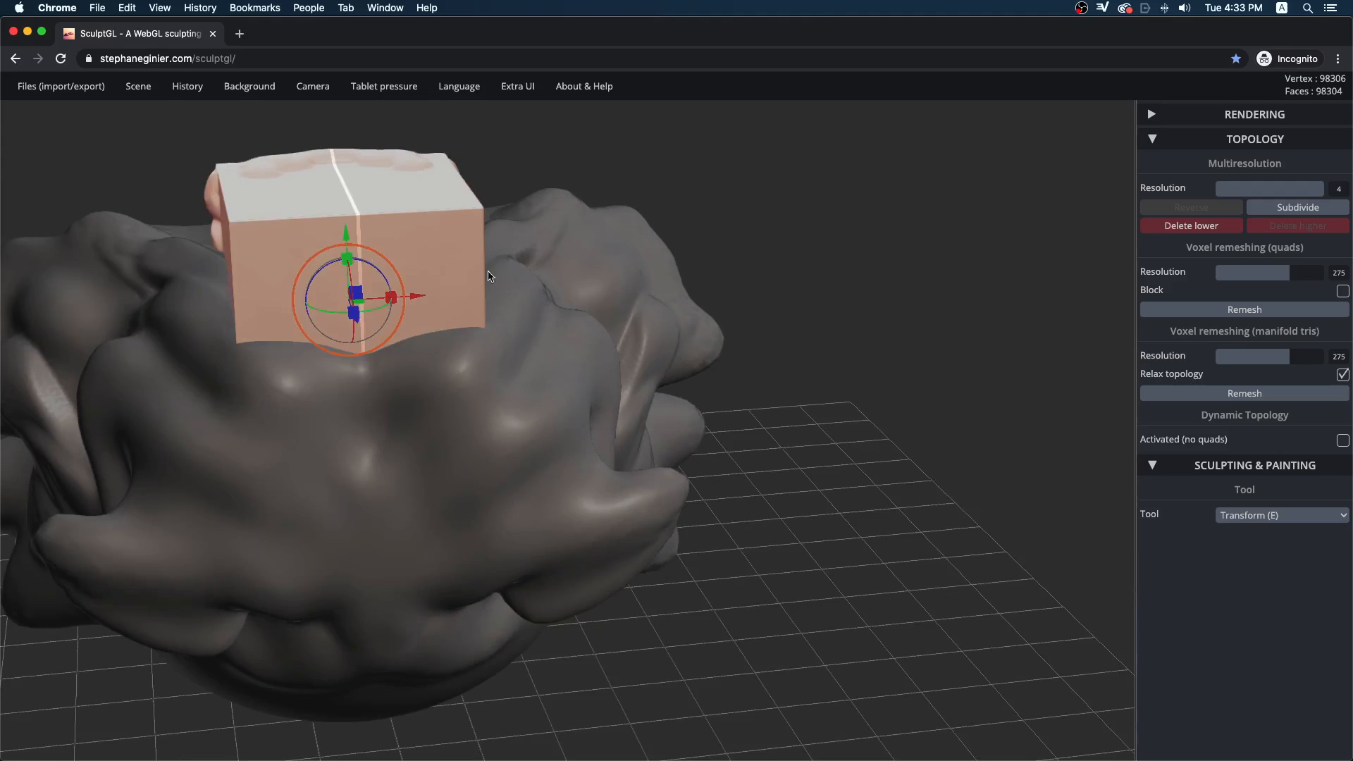
{"action": "left_click_drag", "start_coordinate": [908, 299], "coordinate": [616, 283]}
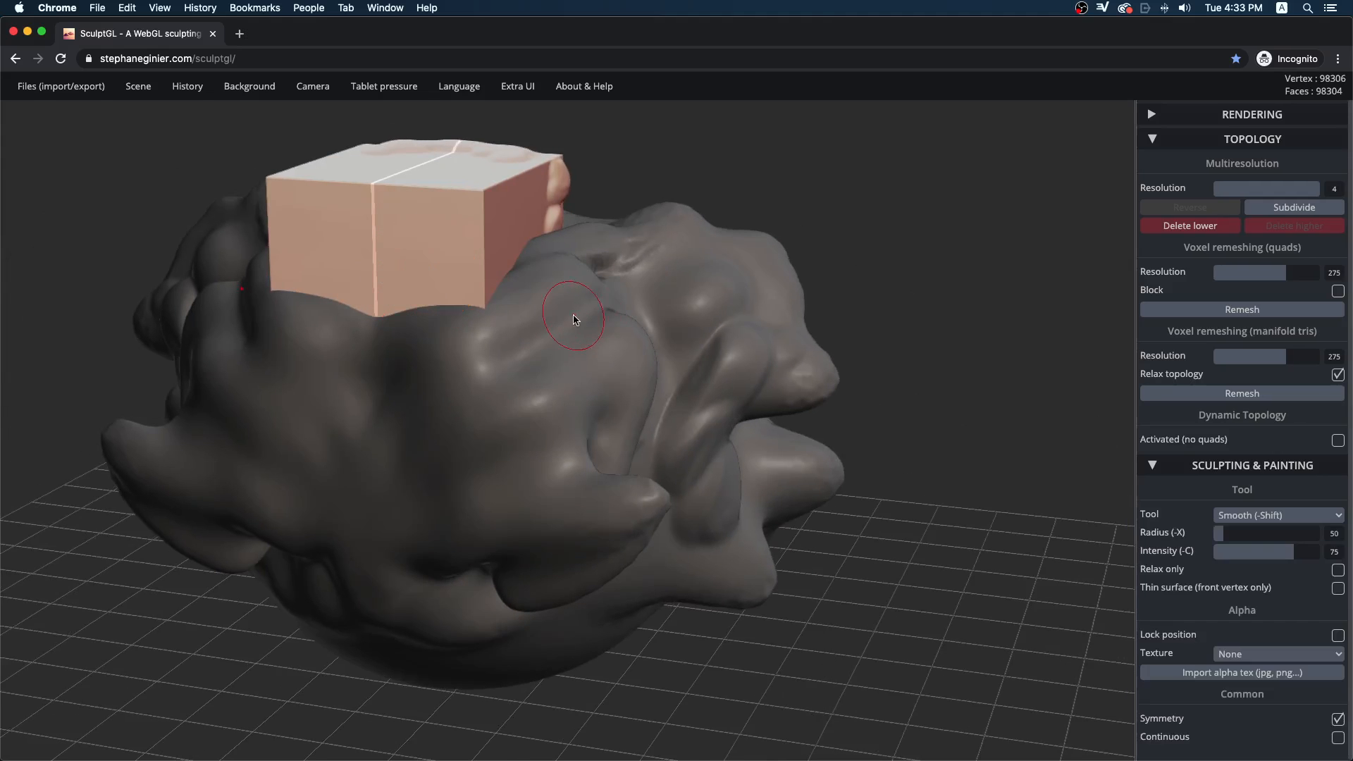
Select the cube and the sculpted model together and remesh them as manifold triangles at voxel resolution 275
{"action": "left_click", "coordinate": [574, 354], "text": "shift"}
{"action": "left_click", "coordinate": [480, 259], "text": "shift"}
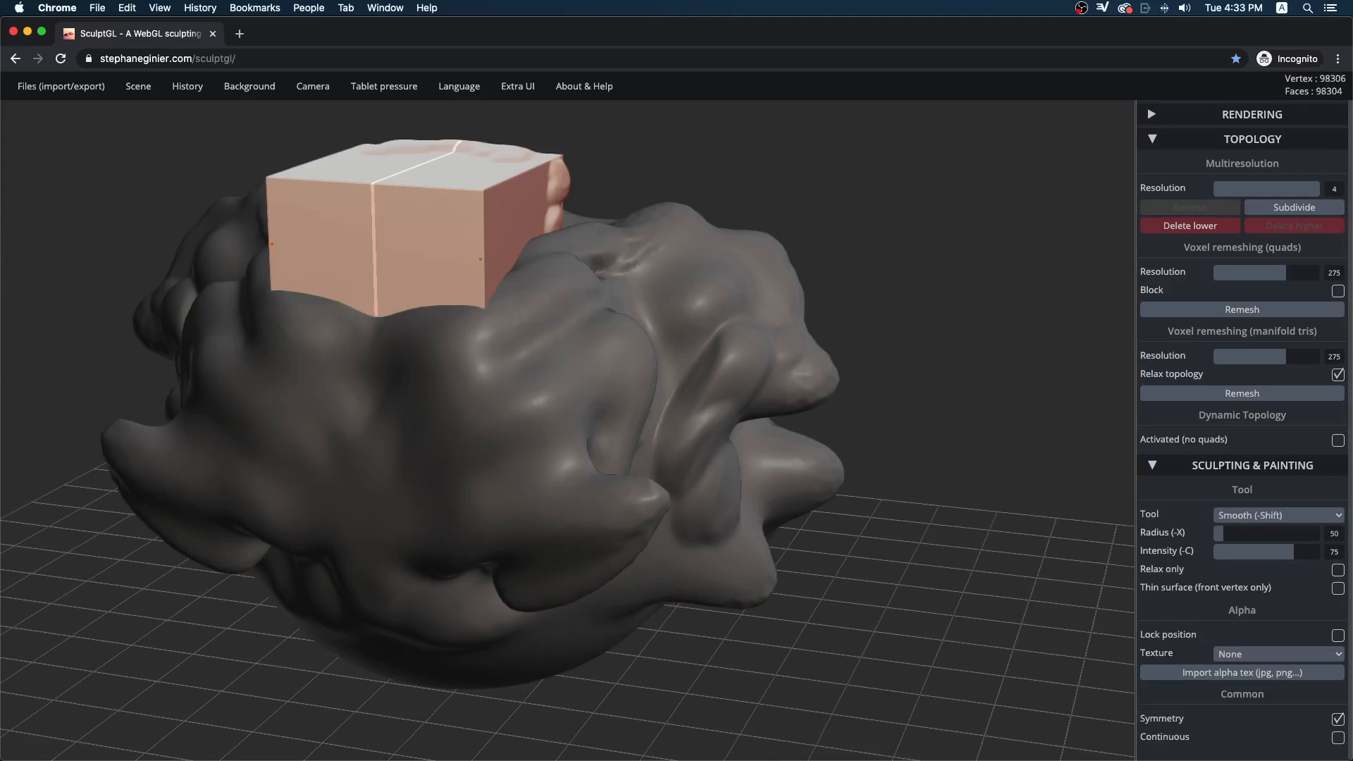
{"action": "left_click", "coordinate": [502, 305]}
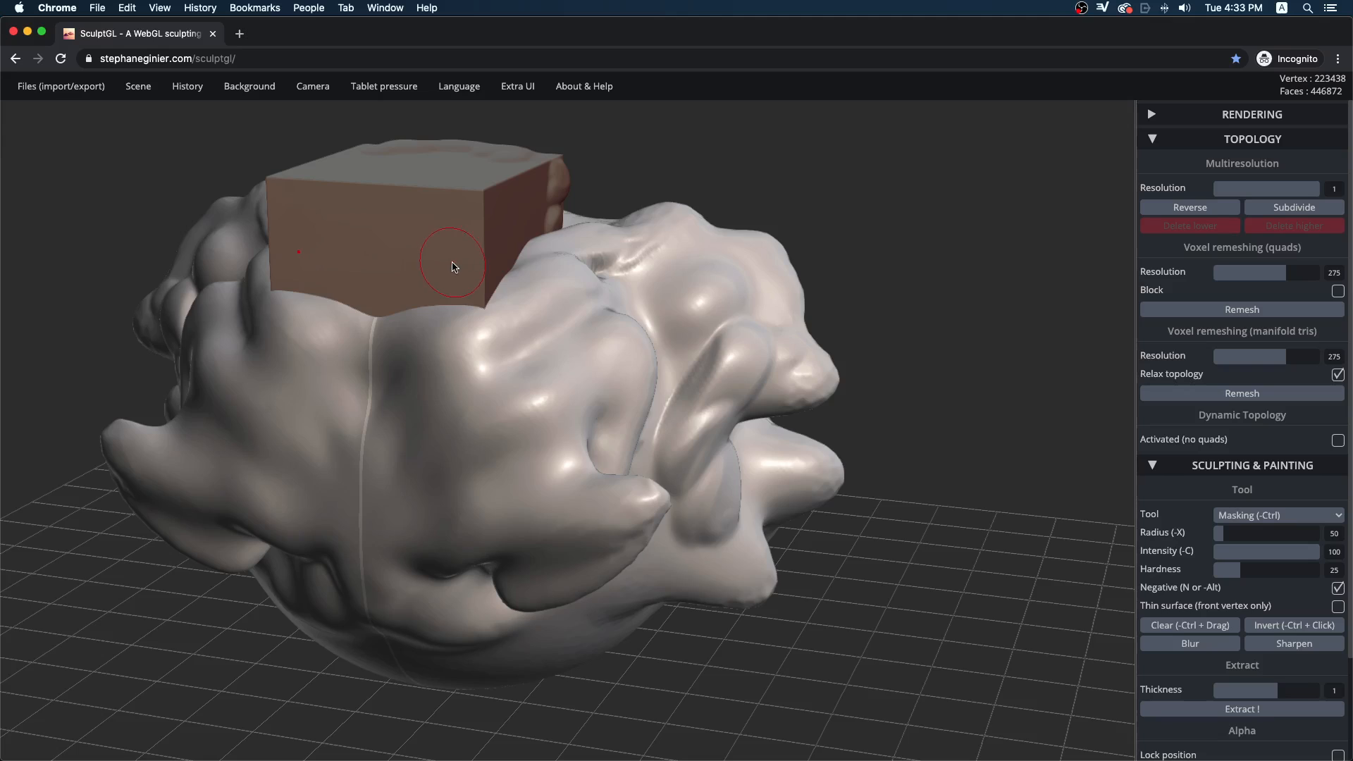
{"action": "left_click", "coordinate": [462, 266], "text": "ctrl"}
{"action": "left_click", "coordinate": [505, 308], "text": "ctrl"}
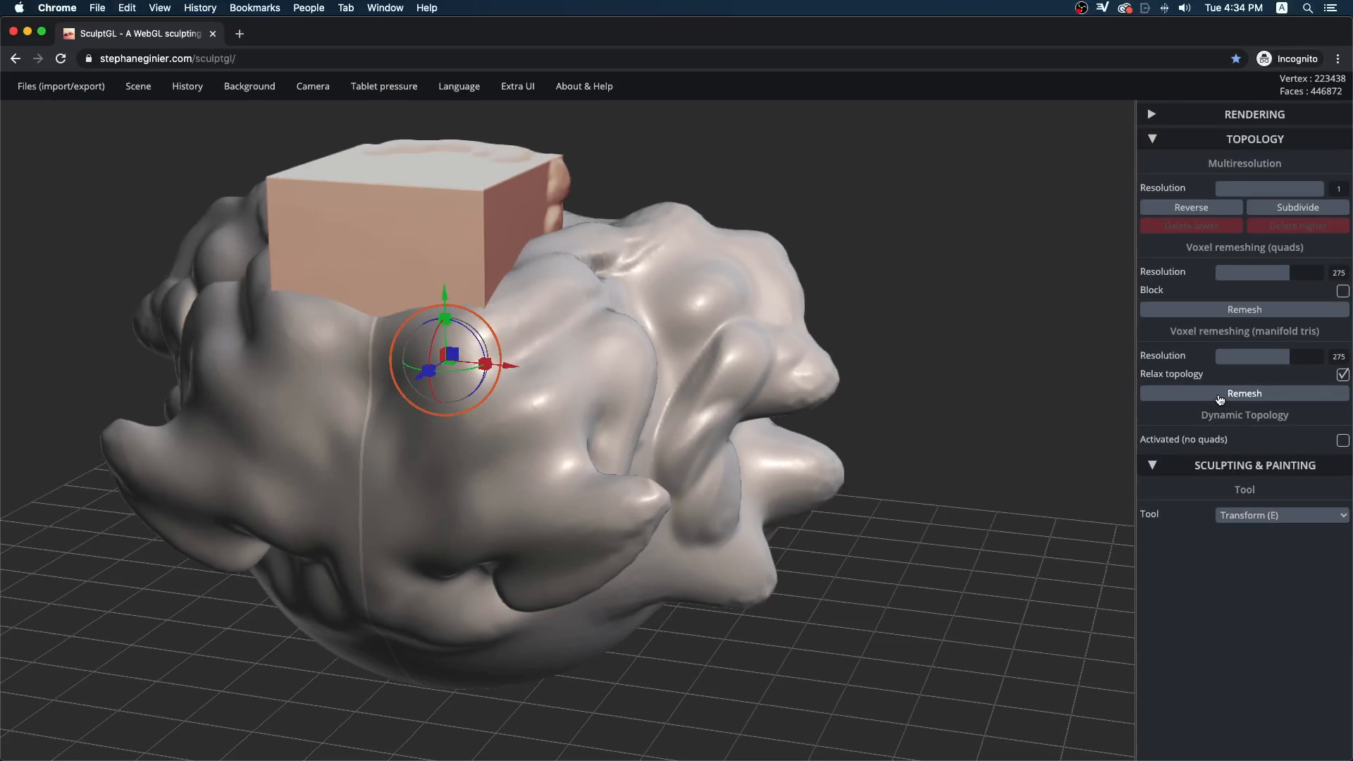
{"action": "left_click", "coordinate": [1221, 397]}
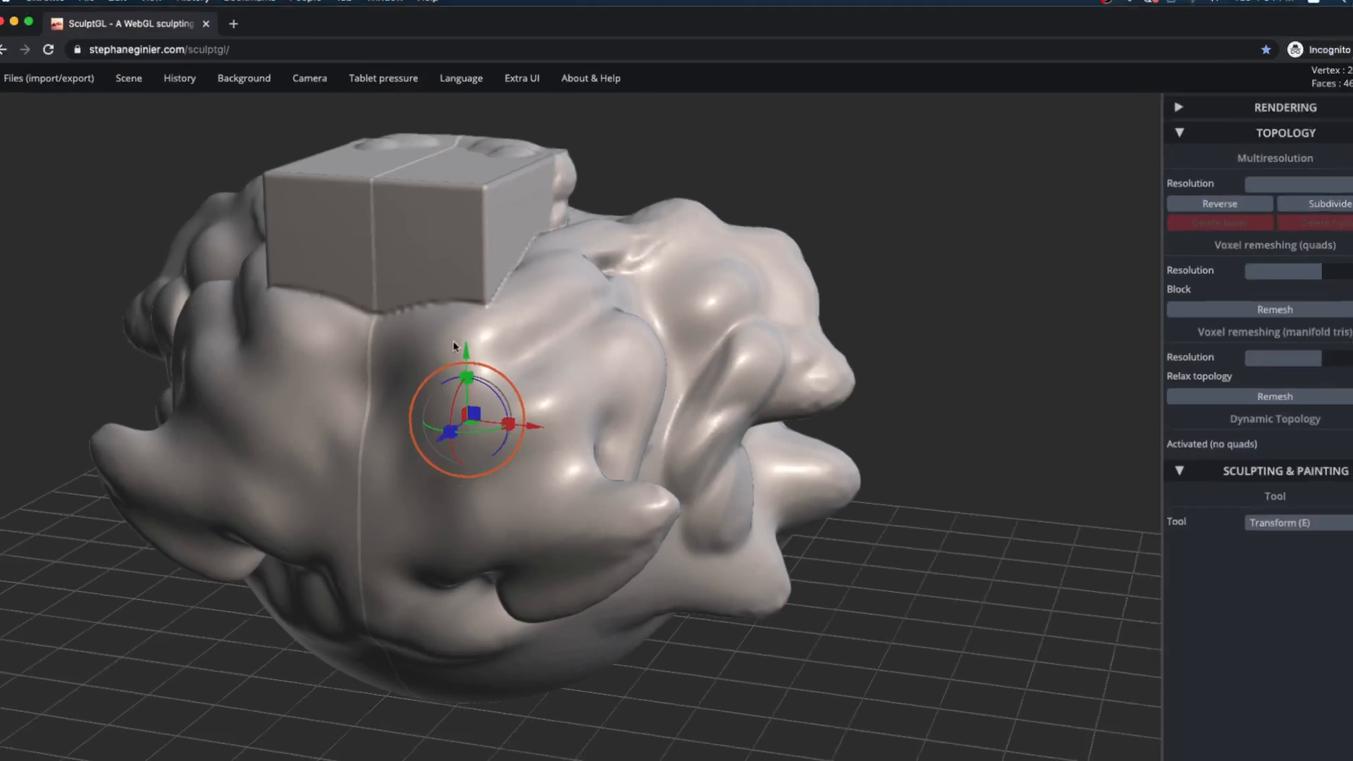
Smooth the seam where the cube meets the sculpted model, along its front and around its side
{"action": "left_click_drag", "start_coordinate": [682, 205], "coordinate": [759, 163]}
{"action": "left_click_drag", "start_coordinate": [617, 166], "coordinate": [618, 198]}
{"action": "left_click_drag", "start_coordinate": [380, 320], "coordinate": [483, 299], "text": "shift"}
{"action": "left_click_drag", "start_coordinate": [763, 127], "coordinate": [680, 116]}
{"action": "left_click_drag", "start_coordinate": [502, 284], "coordinate": [599, 226], "text": "shift"}
{"action": "mouse_move", "coordinate": [698, 184]}
{"action": "left_mouse_down"}
{"action": "mouse_move", "coordinate": [779, 193]}
{"action": "mouse_move", "coordinate": [695, 256]}
{"action": "left_mouse_up"}
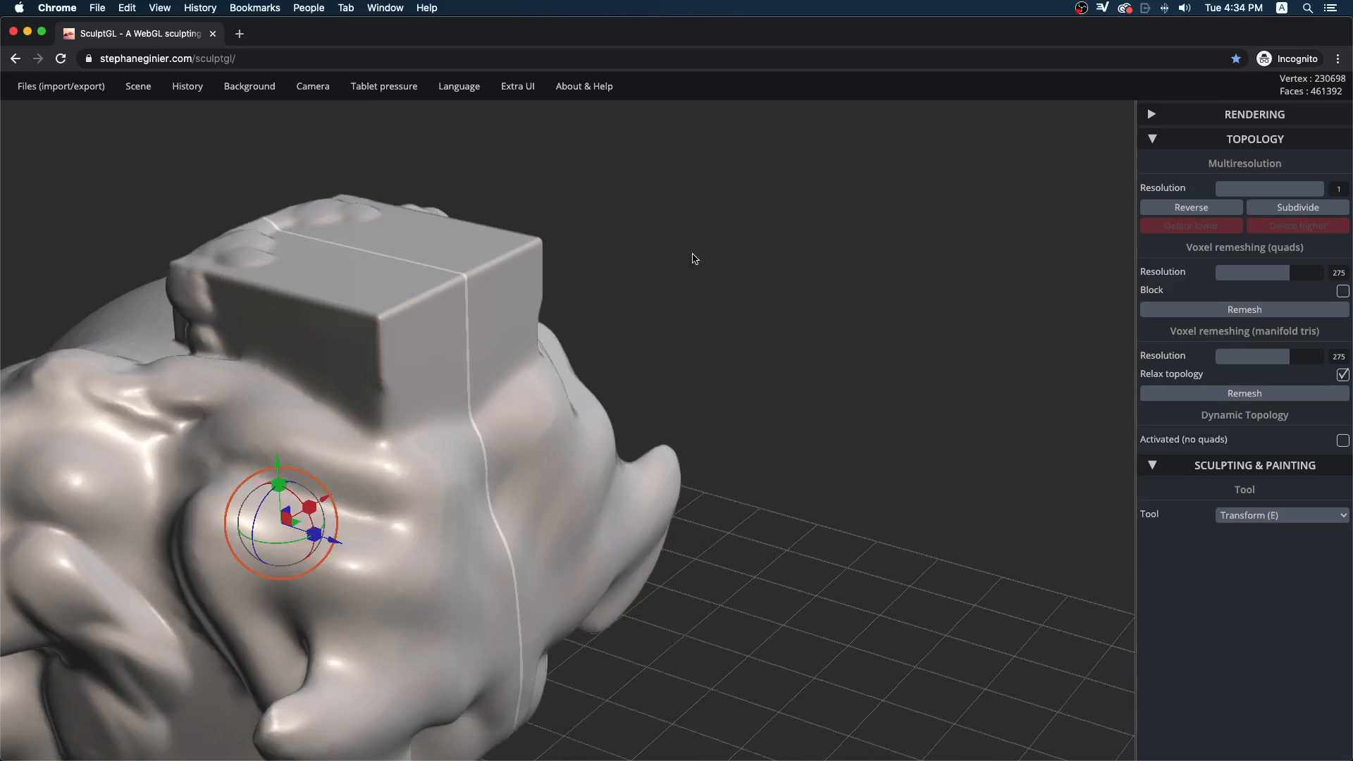
{"action": "left_click_drag", "start_coordinate": [384, 317], "coordinate": [200, 342], "text": "shift"}
{"action": "mouse_move", "coordinate": [662, 281]}
{"action": "left_mouse_down"}
{"action": "mouse_move", "coordinate": [595, 223]}
{"action": "mouse_move", "coordinate": [456, 286]}
{"action": "mouse_move", "coordinate": [371, 213]}
{"action": "mouse_move", "coordinate": [404, 245]}
{"action": "mouse_move", "coordinate": [487, 254]}
{"action": "left_mouse_up"}
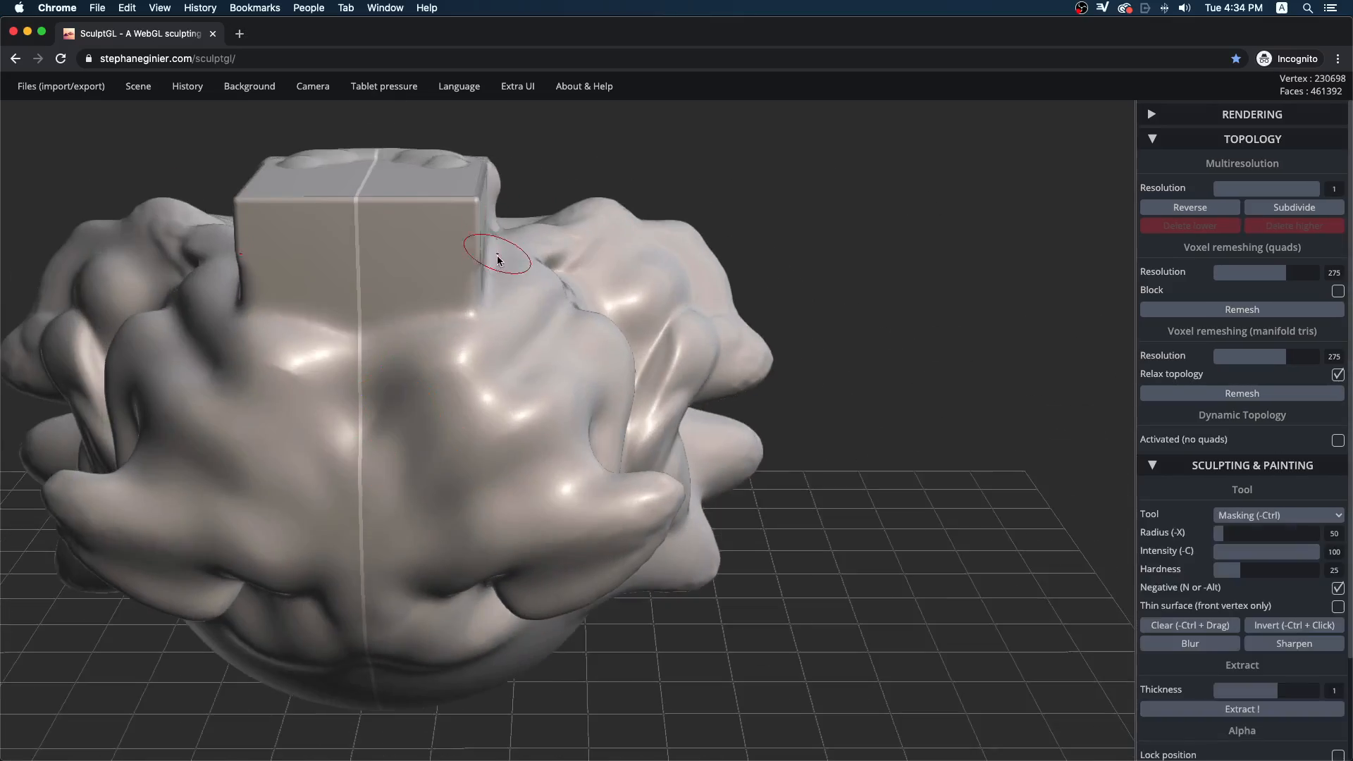
Undo the seam smoothing, the remesh and the joint selection, back to the cube alone being selected
{"action": "key", "text": "ctrl+z"}
{"action": "key", "text": "ctrl+z"}
{"action": "key", "text": "ctrl+z"}
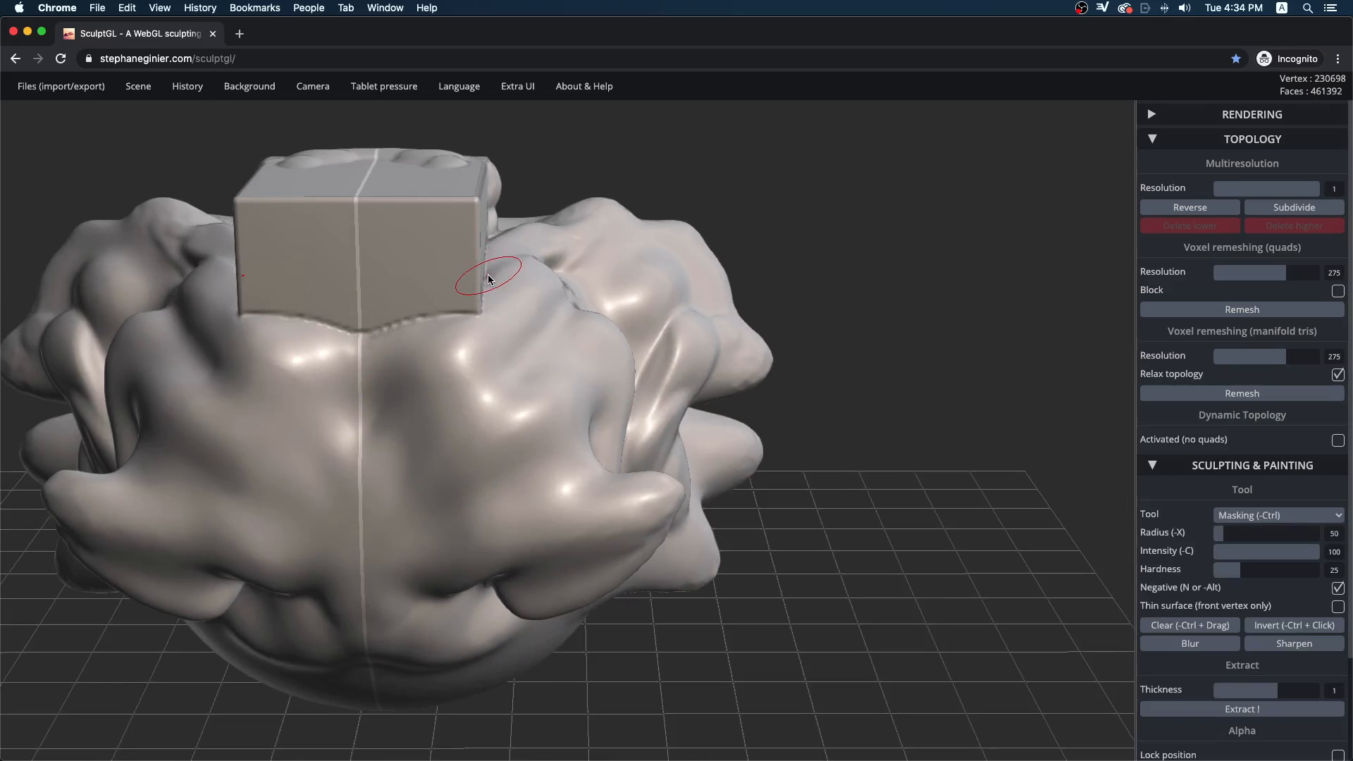
{"action": "left_click_drag", "start_coordinate": [523, 252], "coordinate": [489, 243]}
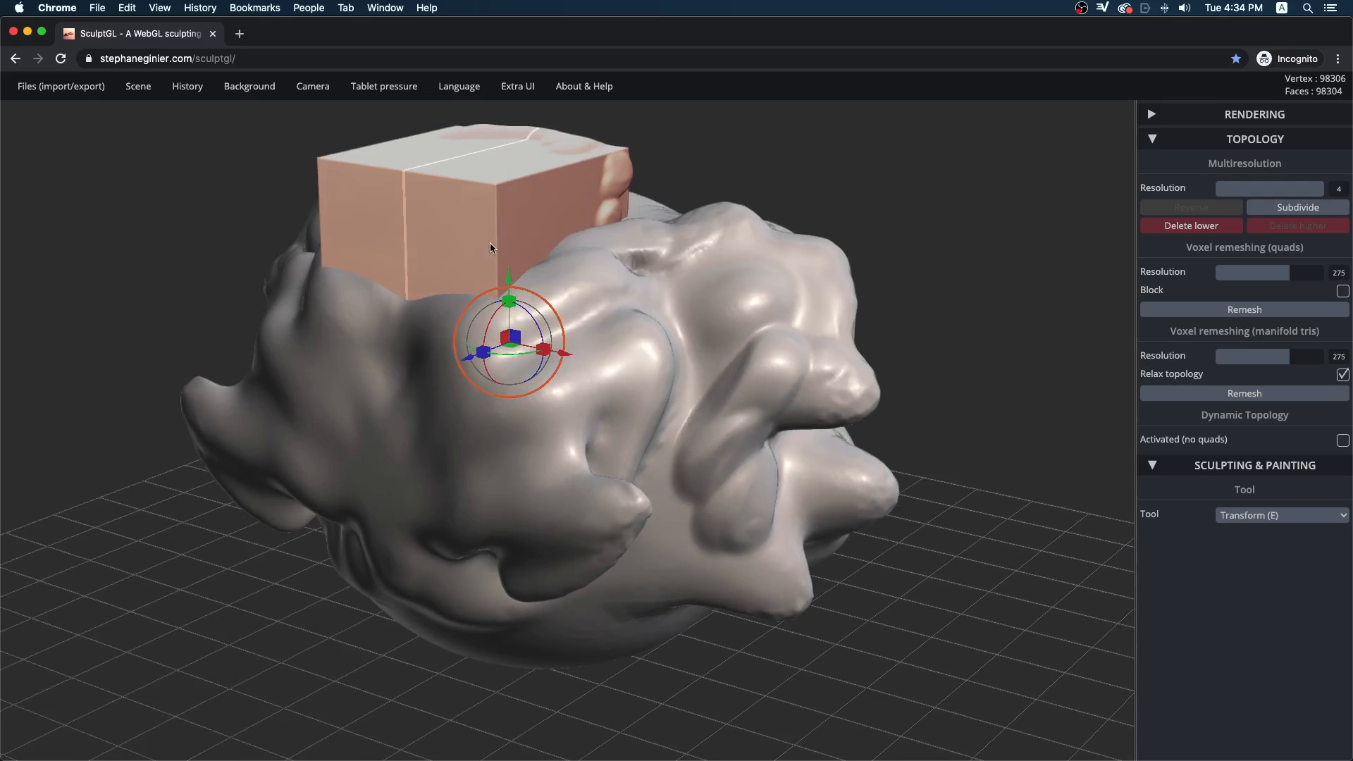
{"action": "key", "text": "ctrl+z"}
{"action": "key", "text": "ctrl+z"}
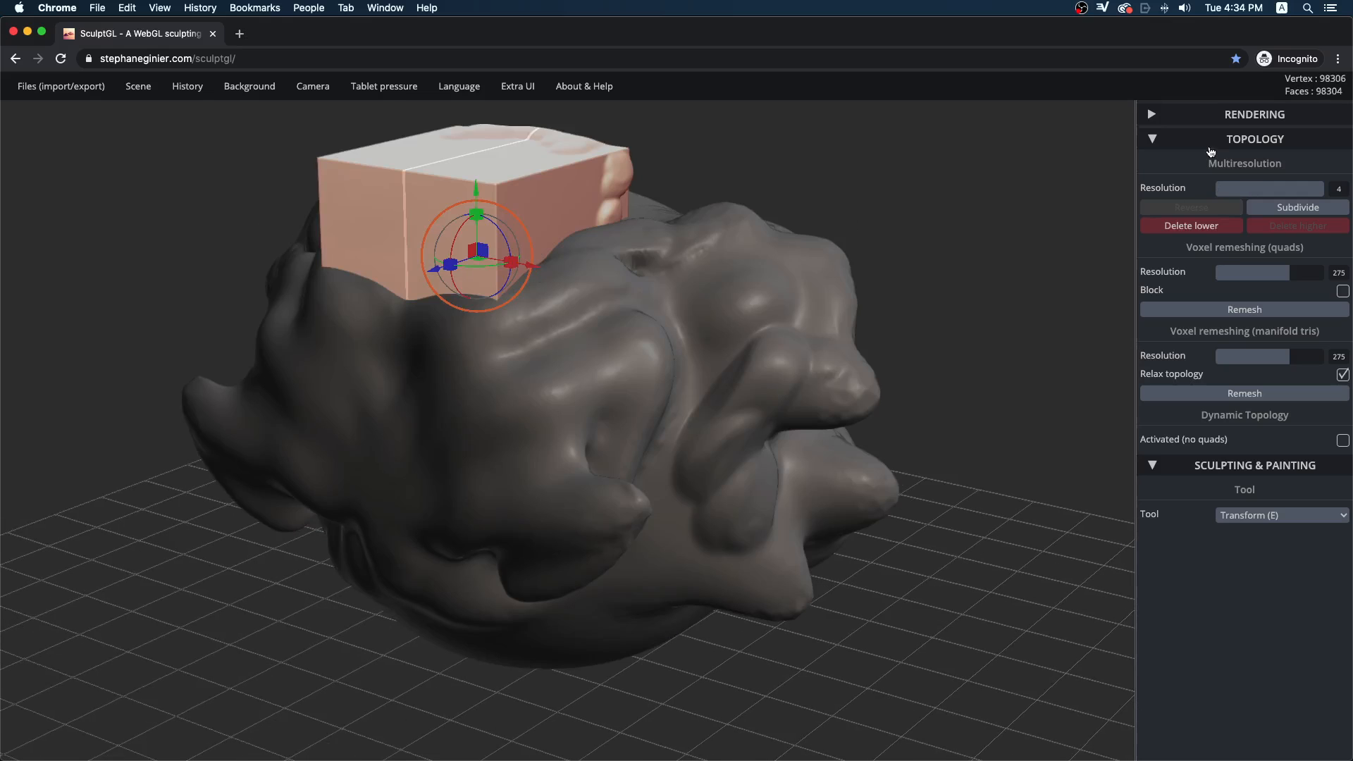
Change the cube's matcap material to Green
{"action": "left_click", "coordinate": [1151, 140]}
{"action": "left_click", "coordinate": [1152, 140]}
{"action": "left_click", "coordinate": [1153, 116]}
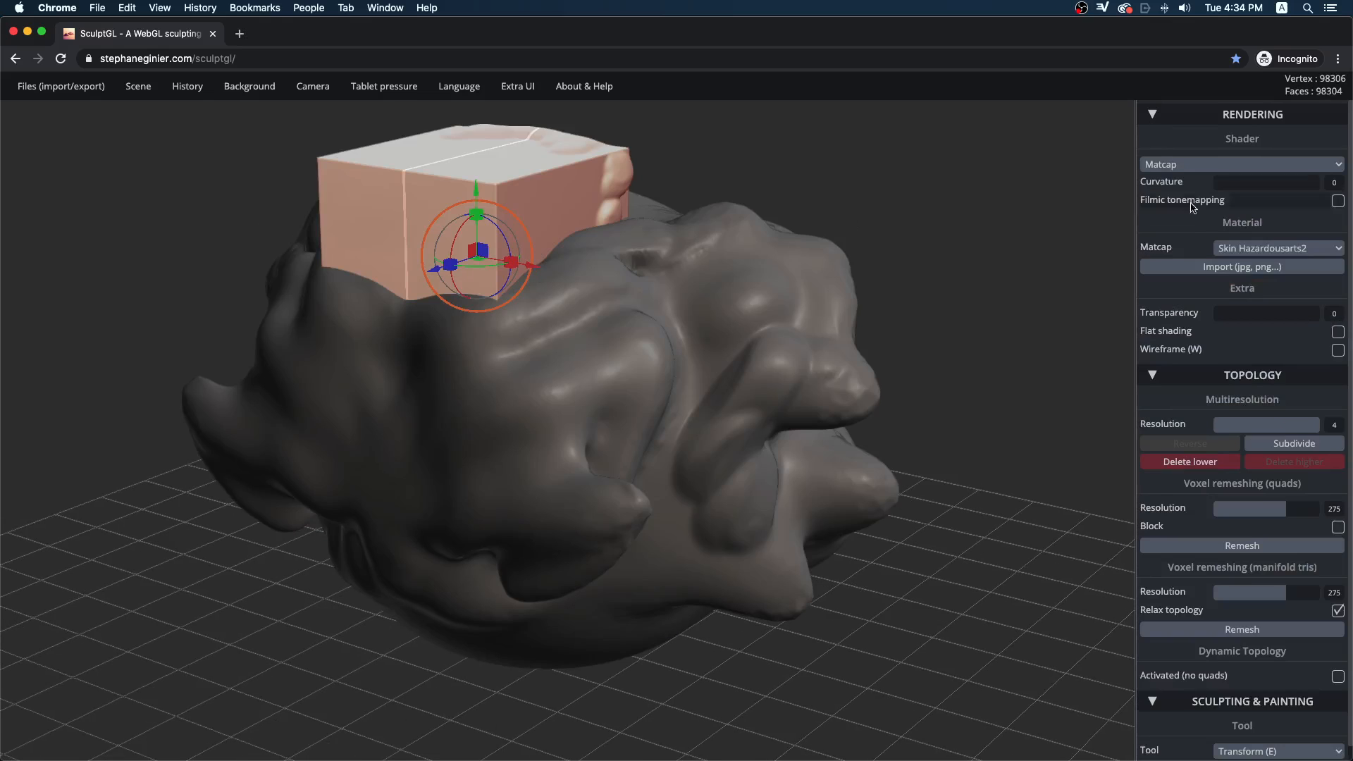
{"action": "left_click", "coordinate": [1302, 256]}
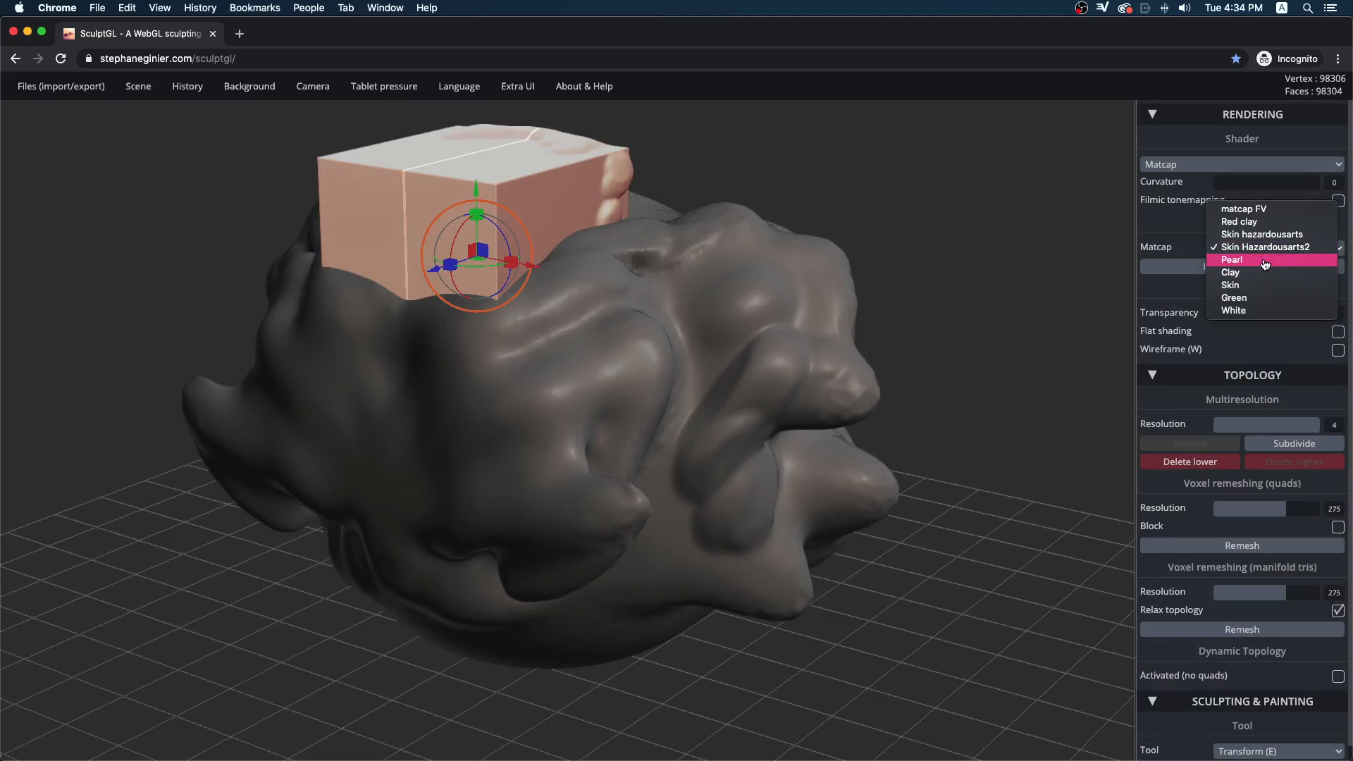
{"action": "left_click", "coordinate": [1254, 299]}
{"action": "mouse_move", "coordinate": [1021, 226]}
{"action": "left_mouse_down"}
{"action": "mouse_move", "coordinate": [855, 236]}
{"action": "mouse_move", "coordinate": [877, 181]}
{"action": "mouse_move", "coordinate": [730, 251]}
{"action": "left_mouse_up"}
Alternate the selection between the sculpted model and the green cube to compare their materials
{"action": "key", "text": "ctrl"}
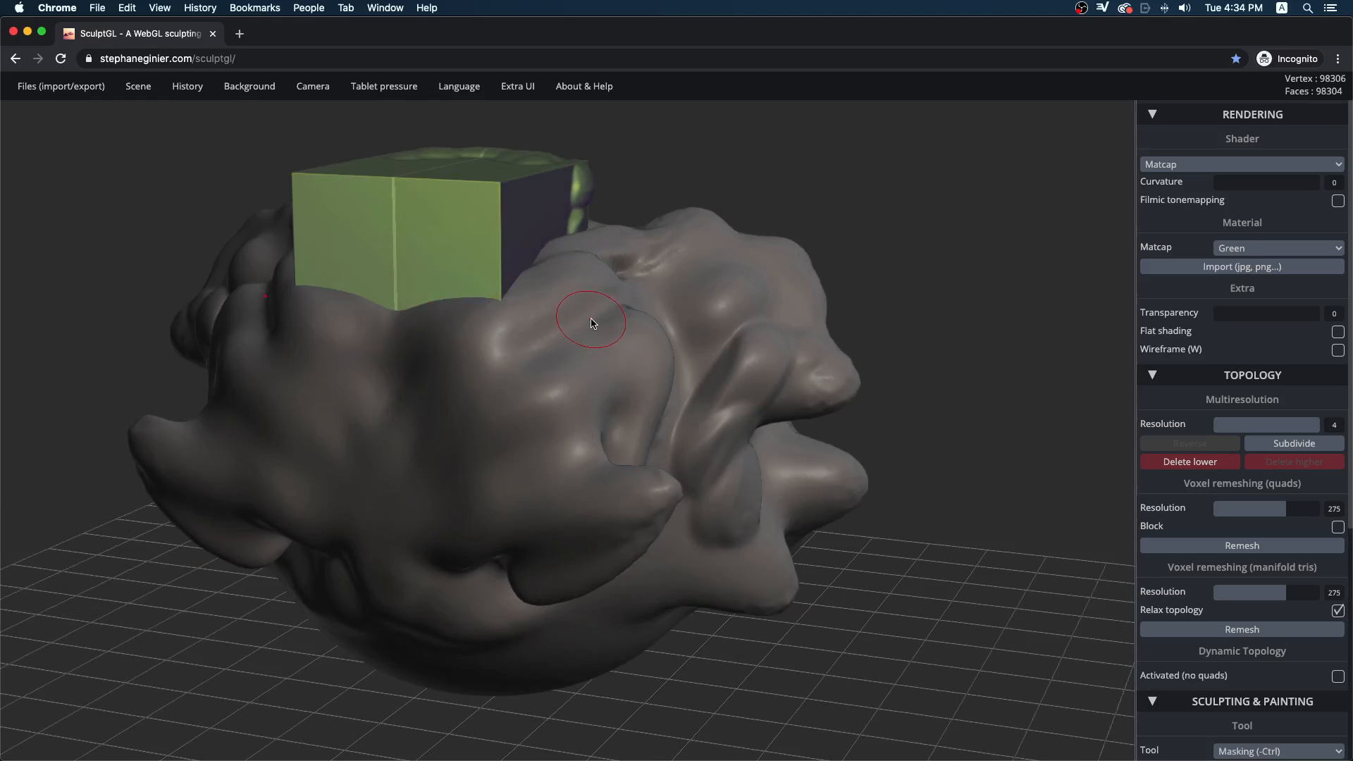
{"action": "left_click", "coordinate": [590, 323]}
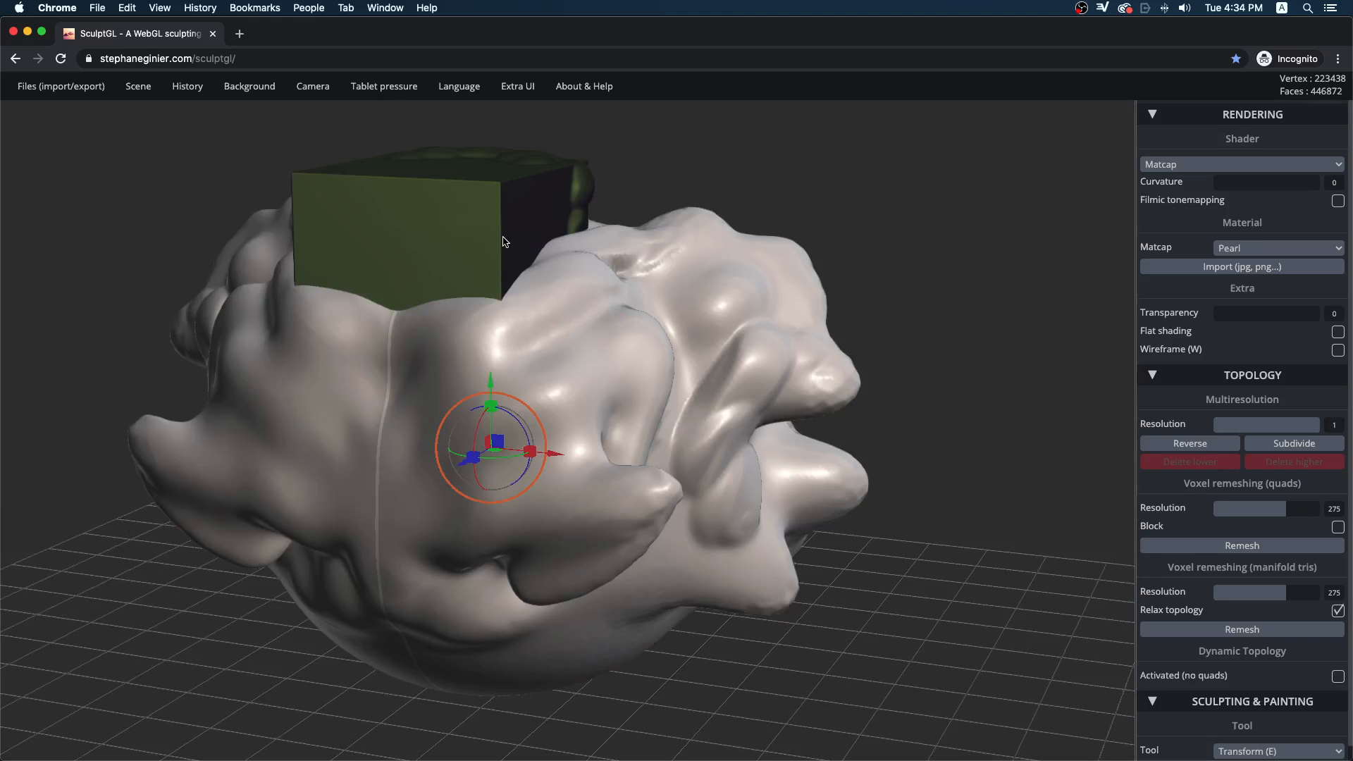
{"action": "left_click", "coordinate": [498, 225]}
{"action": "key", "text": "ctrl"}
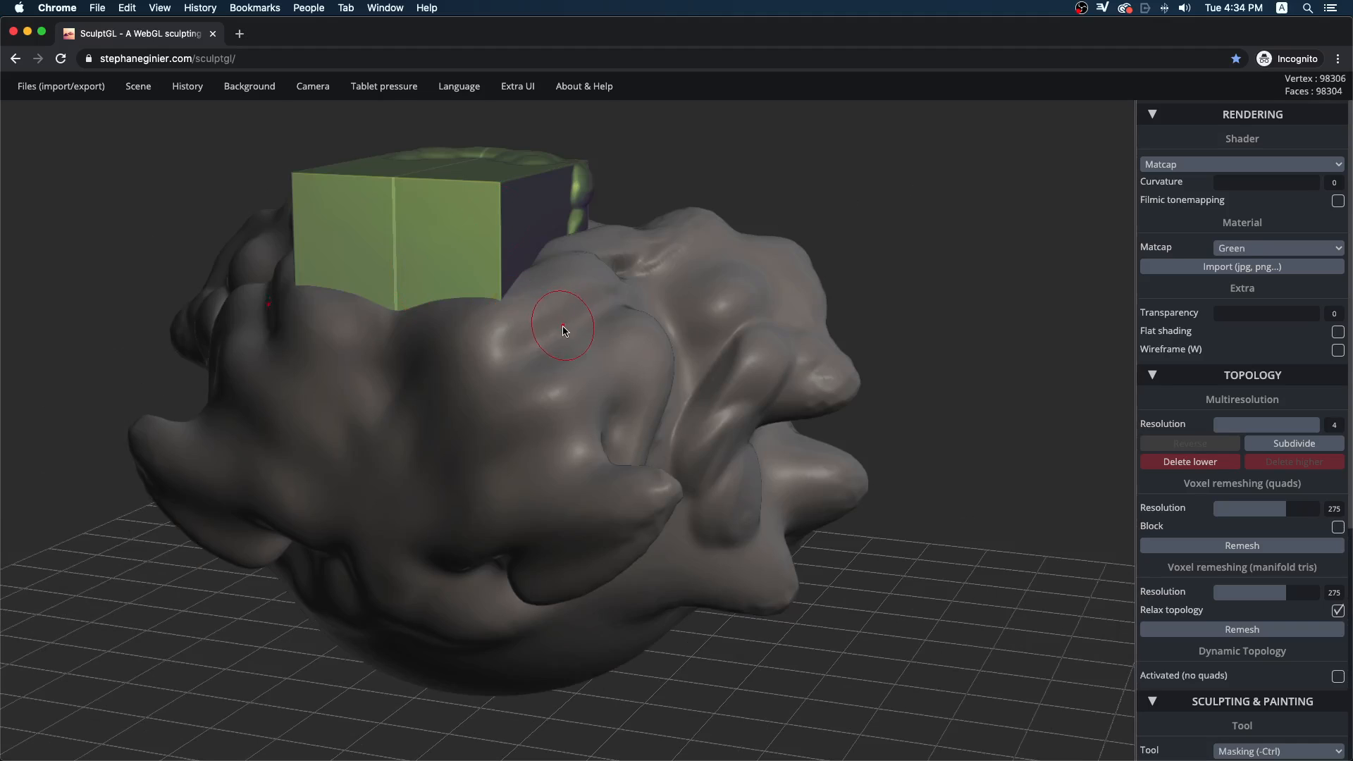
{"action": "left_click", "coordinate": [560, 320]}
{"action": "key", "text": "ctrl"}
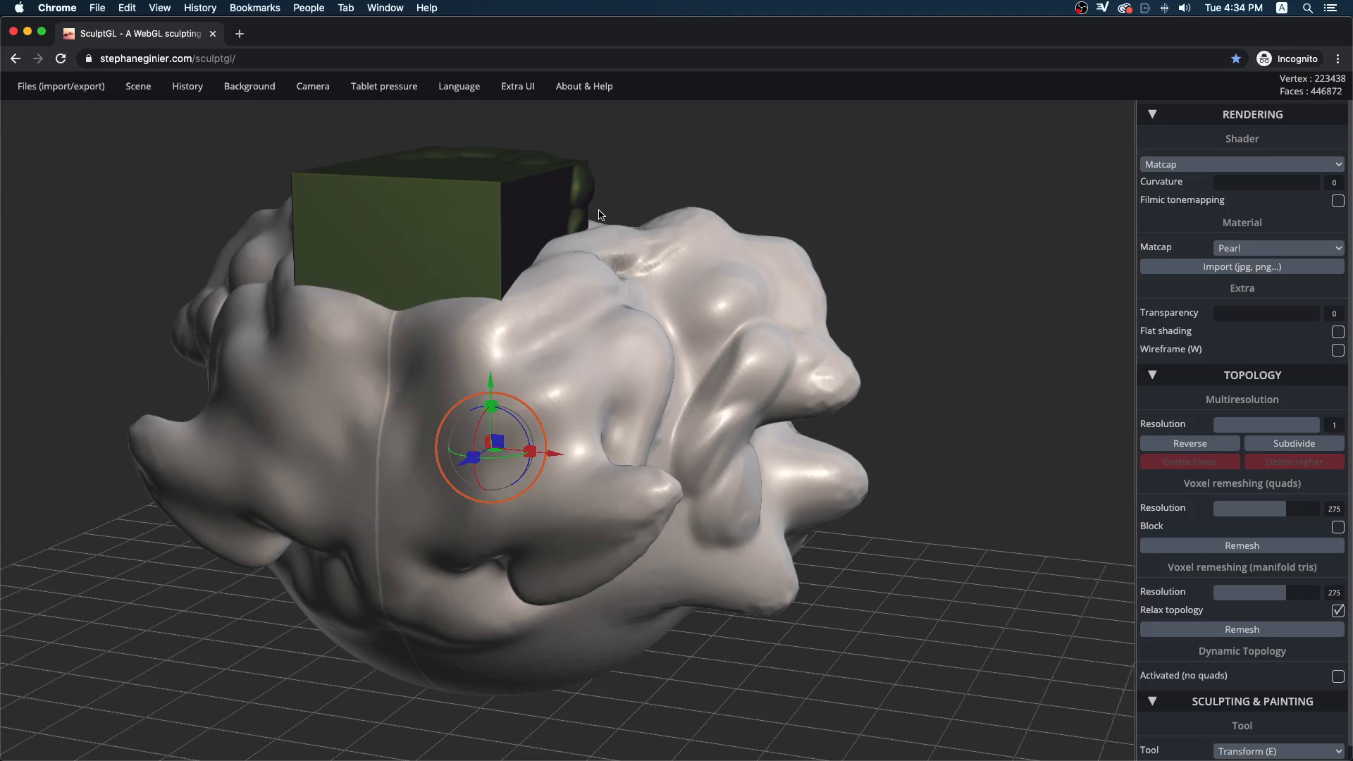
Select the sculpted model and add the green cube last, remeshing both as manifold triangles at voxel resolution 275
{"action": "key", "text": "ctrl"}
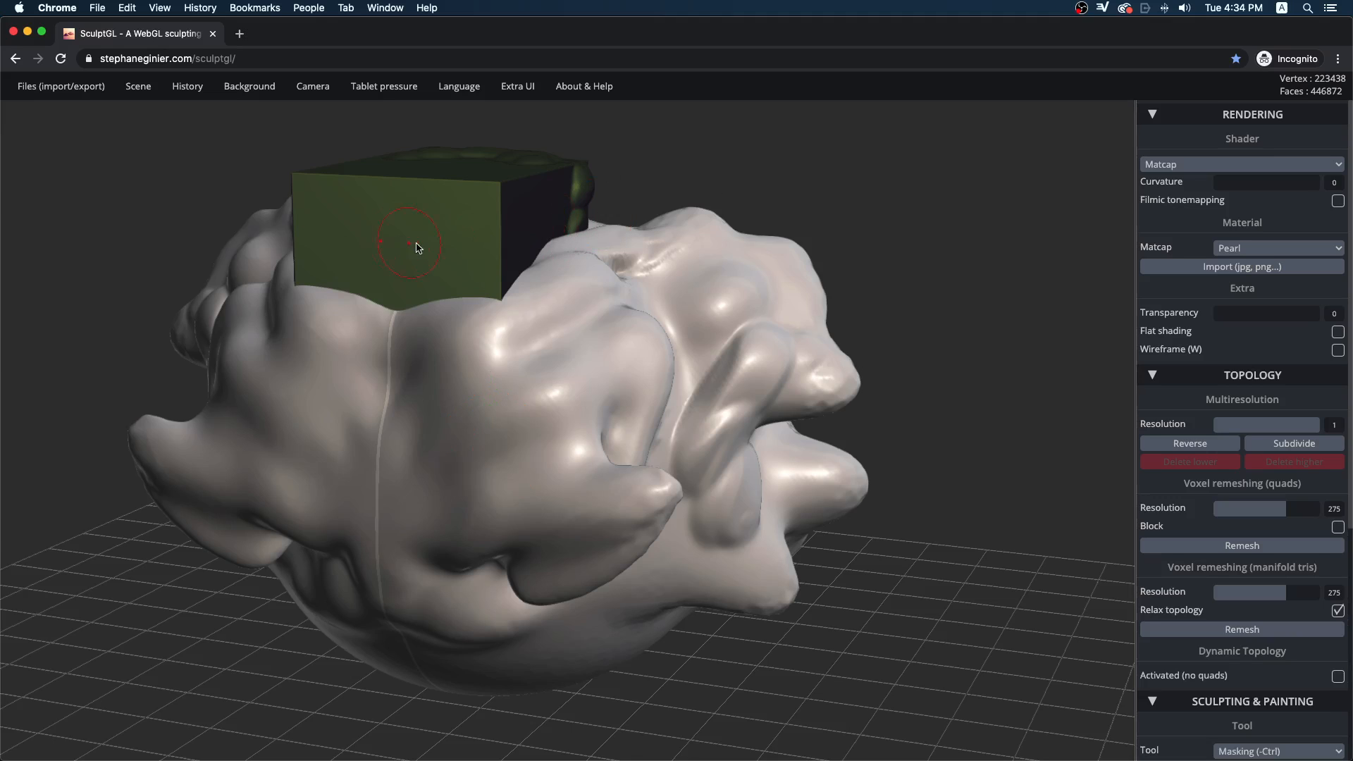
{"action": "left_click", "coordinate": [442, 242]}
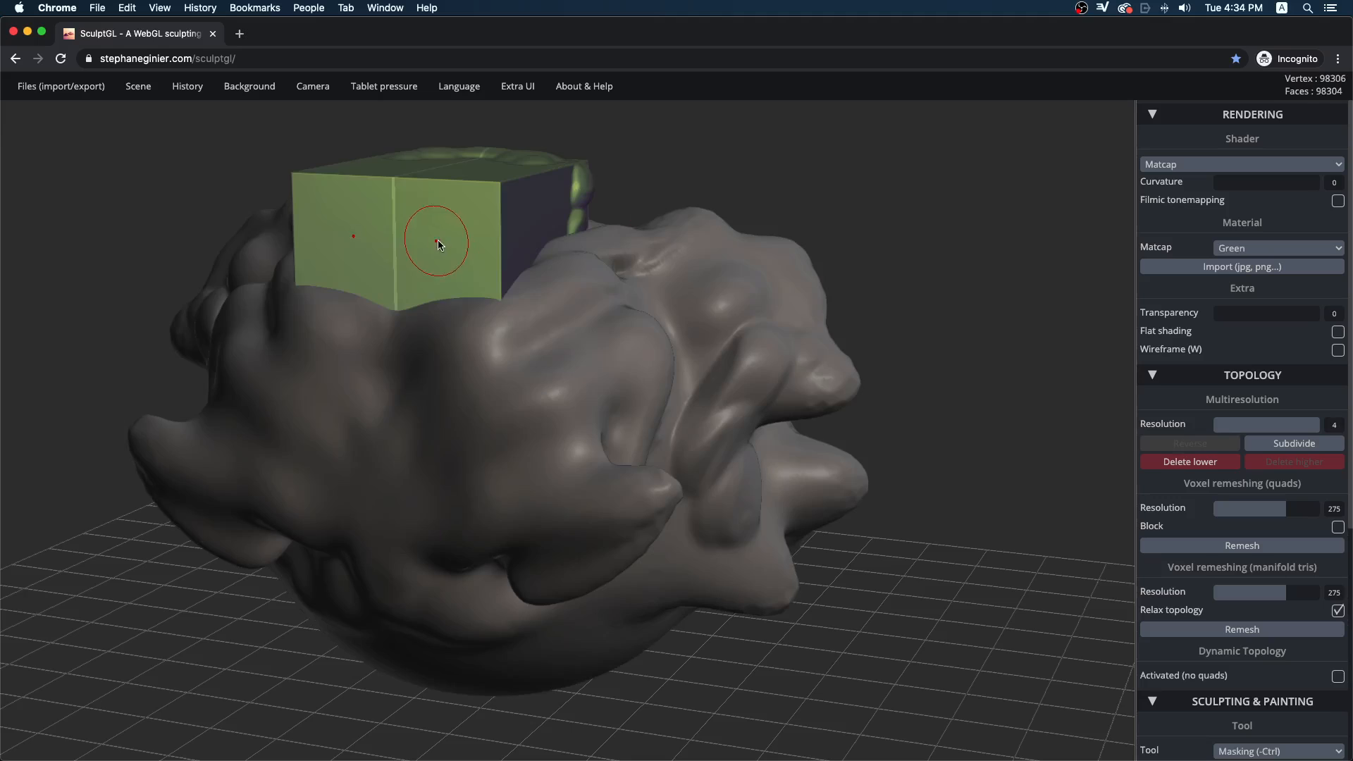
{"action": "left_click", "coordinate": [497, 337]}
{"action": "left_click", "coordinate": [476, 282], "text": "ctrl"}
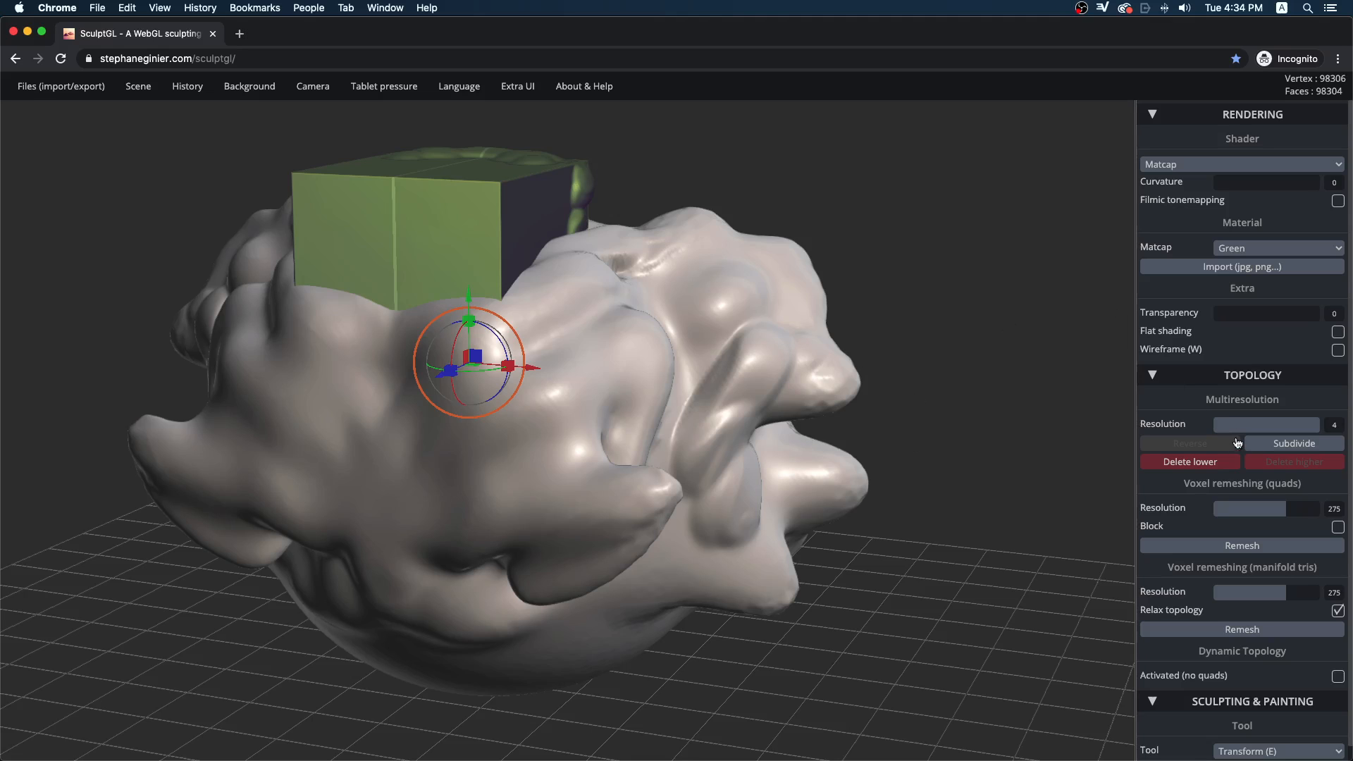
{"action": "left_click", "coordinate": [1151, 115]}
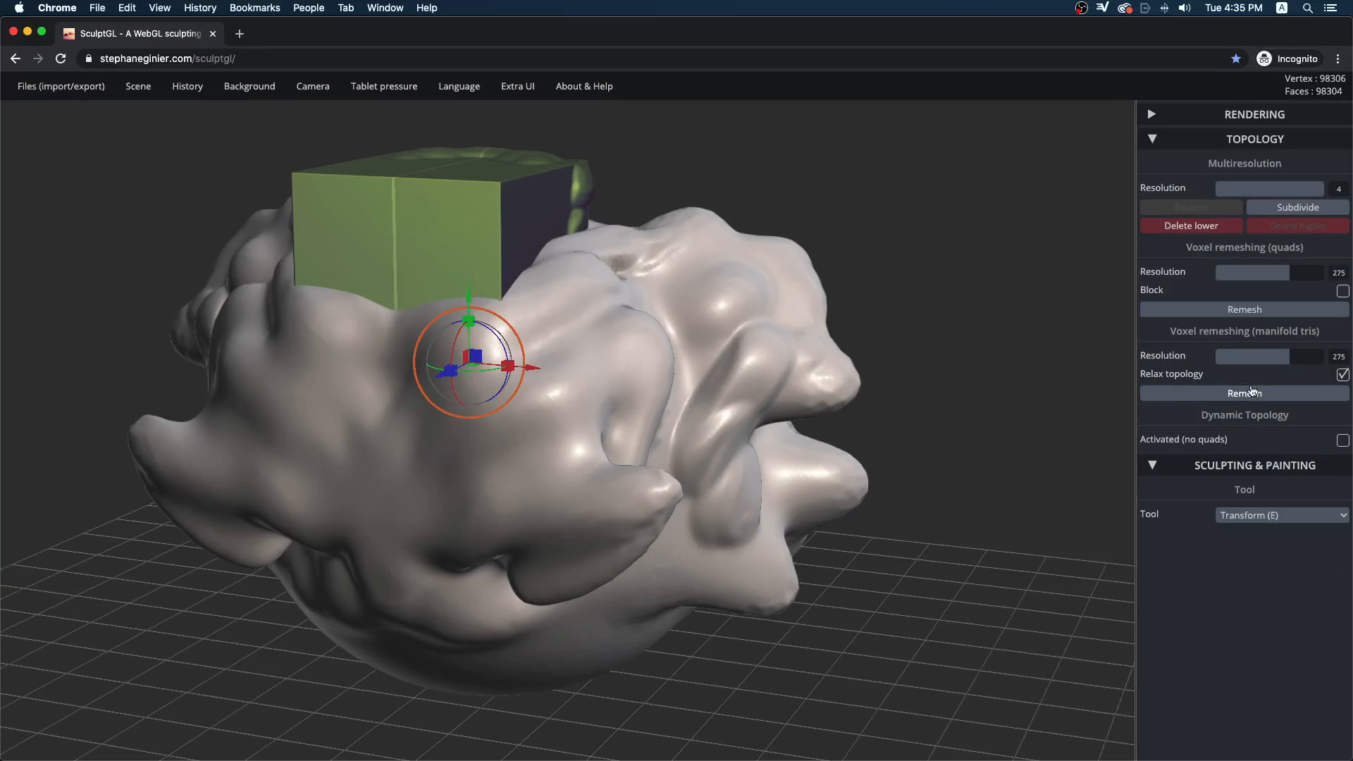
{"action": "left_click", "coordinate": [1234, 396]}
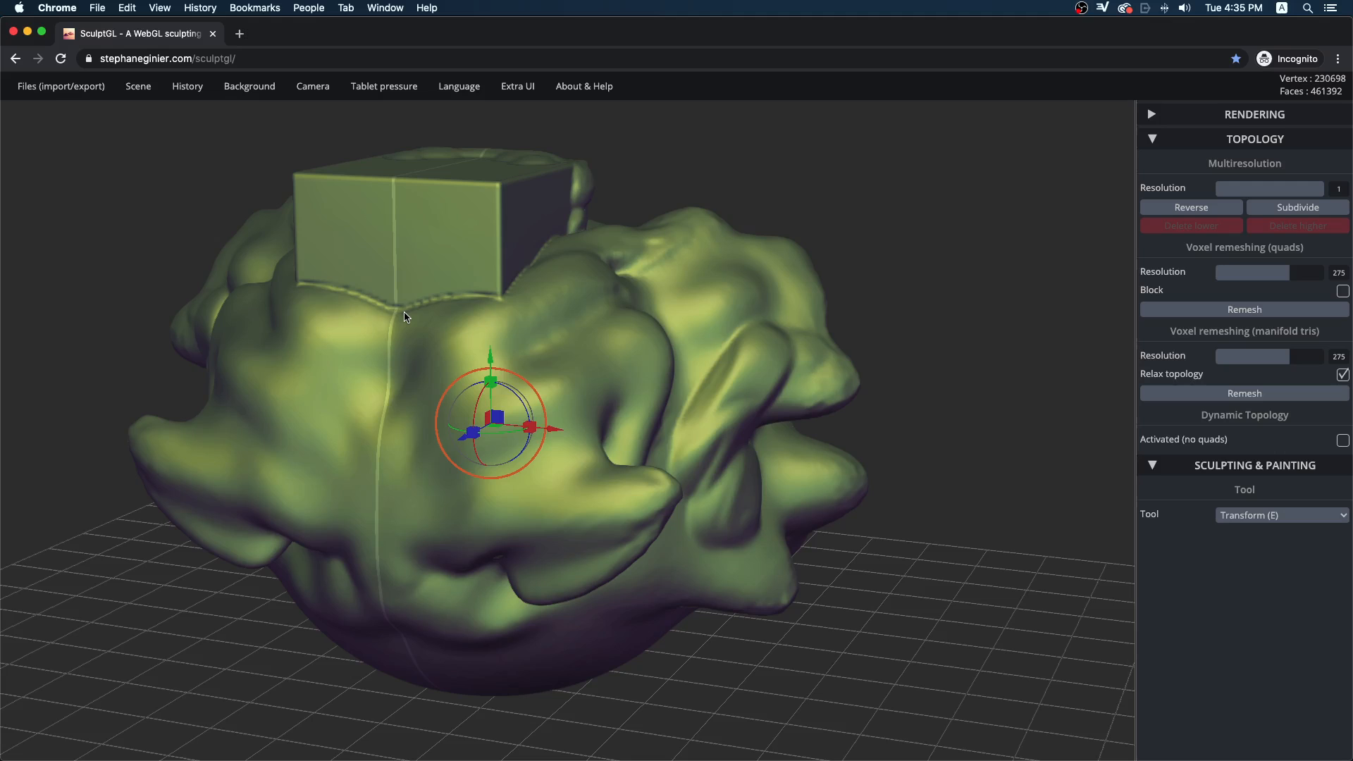
Smooth the seam below the cube's front face on the merged model and collapse the Topology settings
{"action": "left_click_drag", "start_coordinate": [832, 178], "coordinate": [845, 174]}
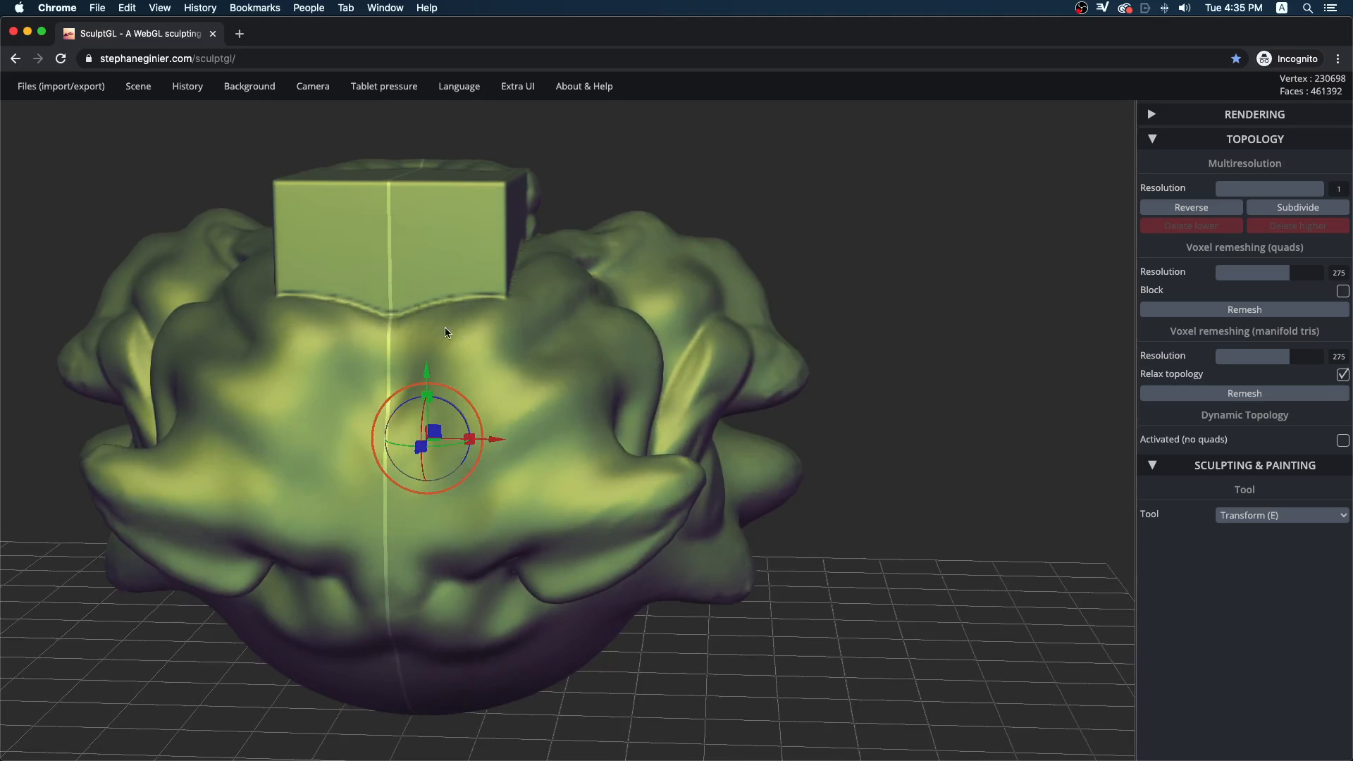
{"action": "left_click_drag", "start_coordinate": [424, 314], "coordinate": [509, 292], "text": "shift"}
{"action": "left_click_drag", "start_coordinate": [685, 169], "coordinate": [582, 202]}
{"action": "left_click_drag", "start_coordinate": [833, 175], "coordinate": [973, 162]}
{"action": "key", "text": "ctrl+z"}
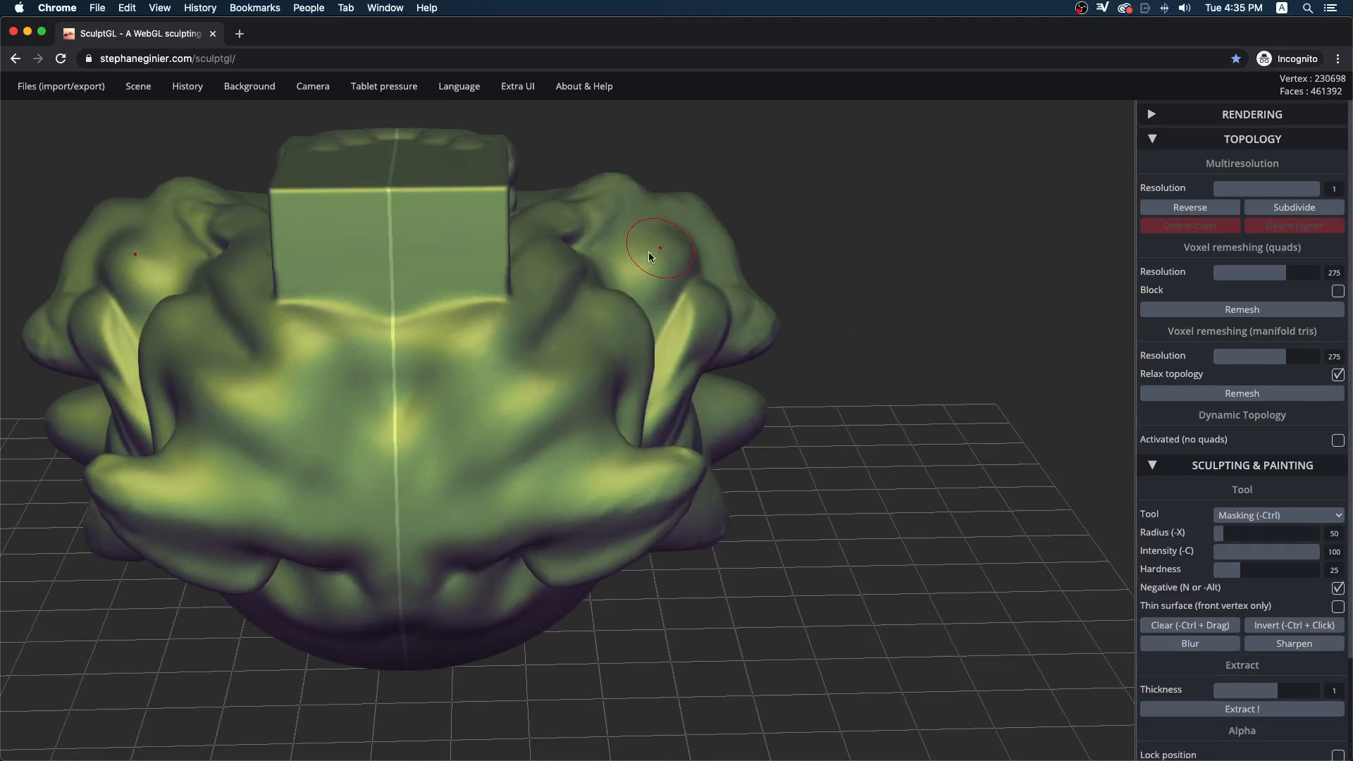
{"action": "left_click_drag", "start_coordinate": [899, 322], "coordinate": [1004, 252]}
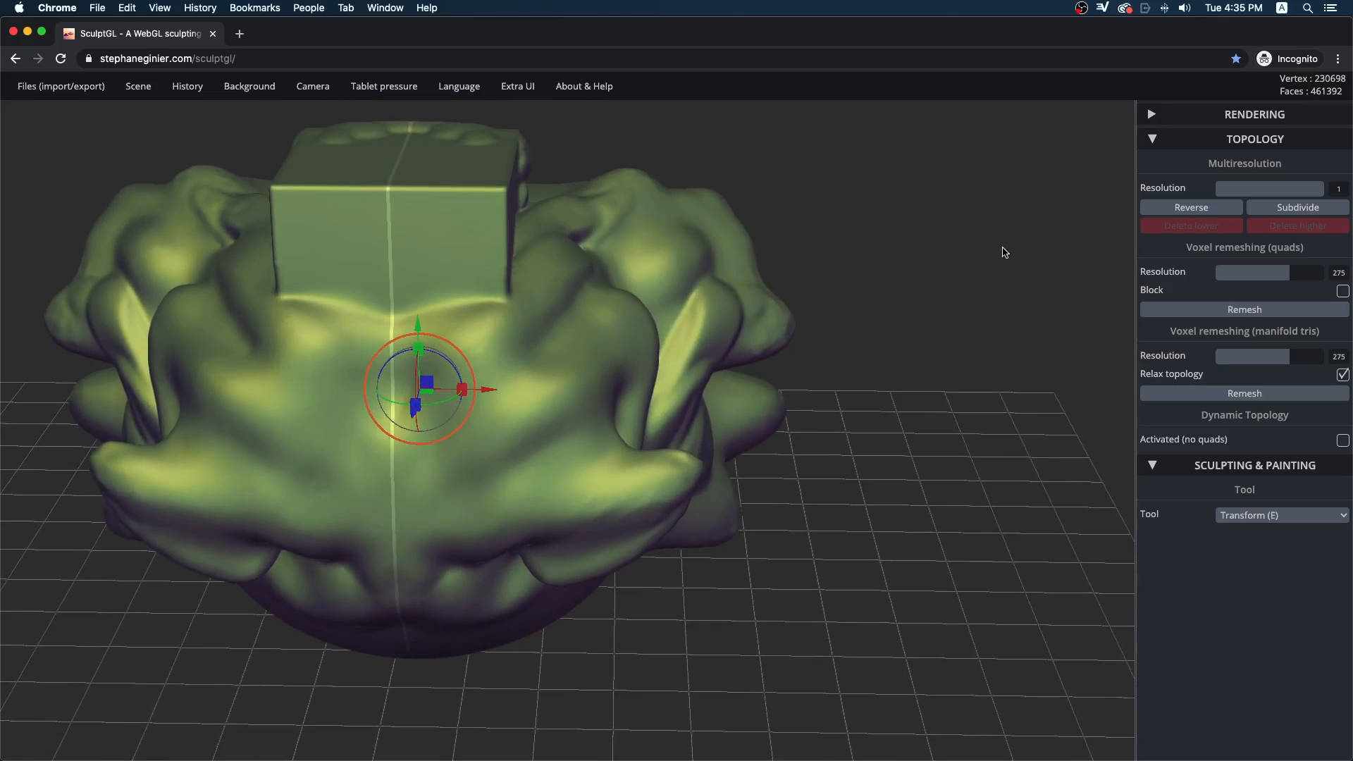
{"action": "left_click", "coordinate": [1154, 142]}
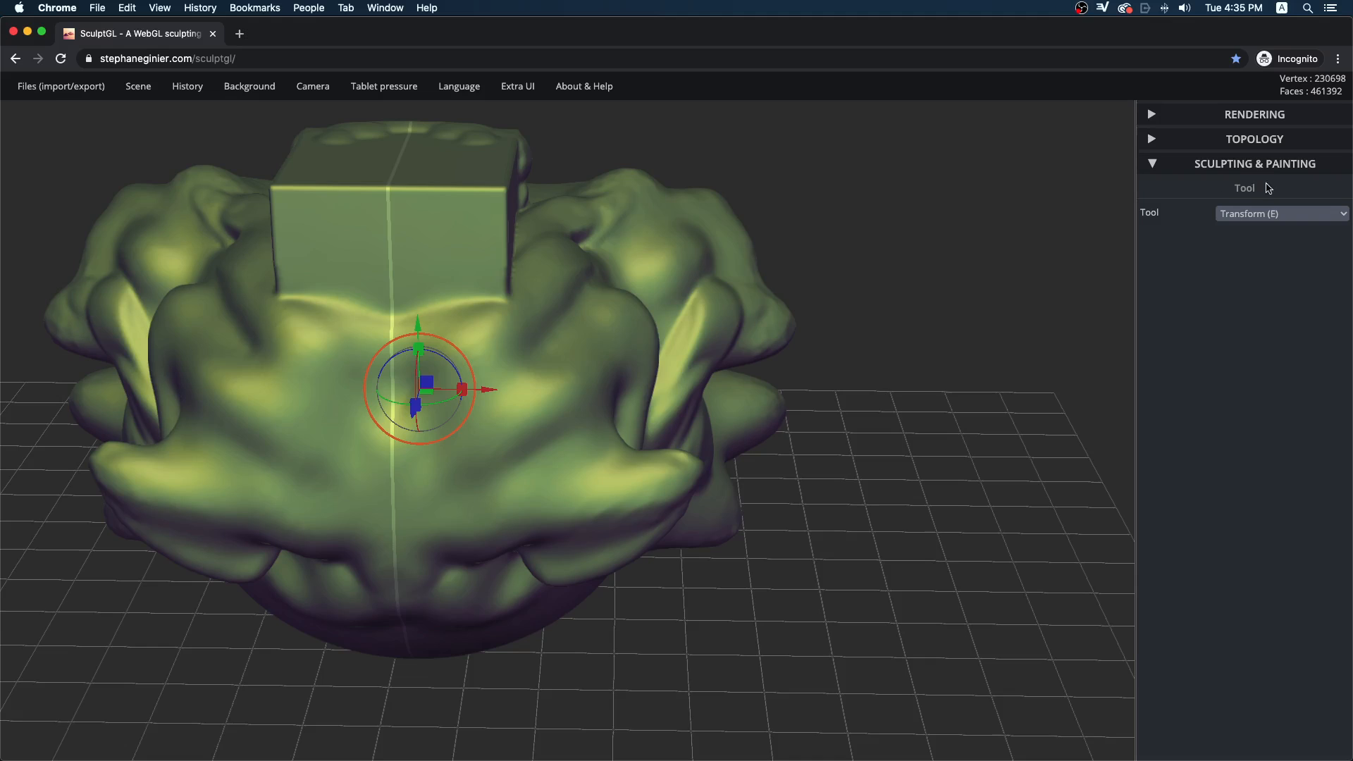
{"action": "left_click_drag", "start_coordinate": [1014, 275], "coordinate": [1009, 236]}
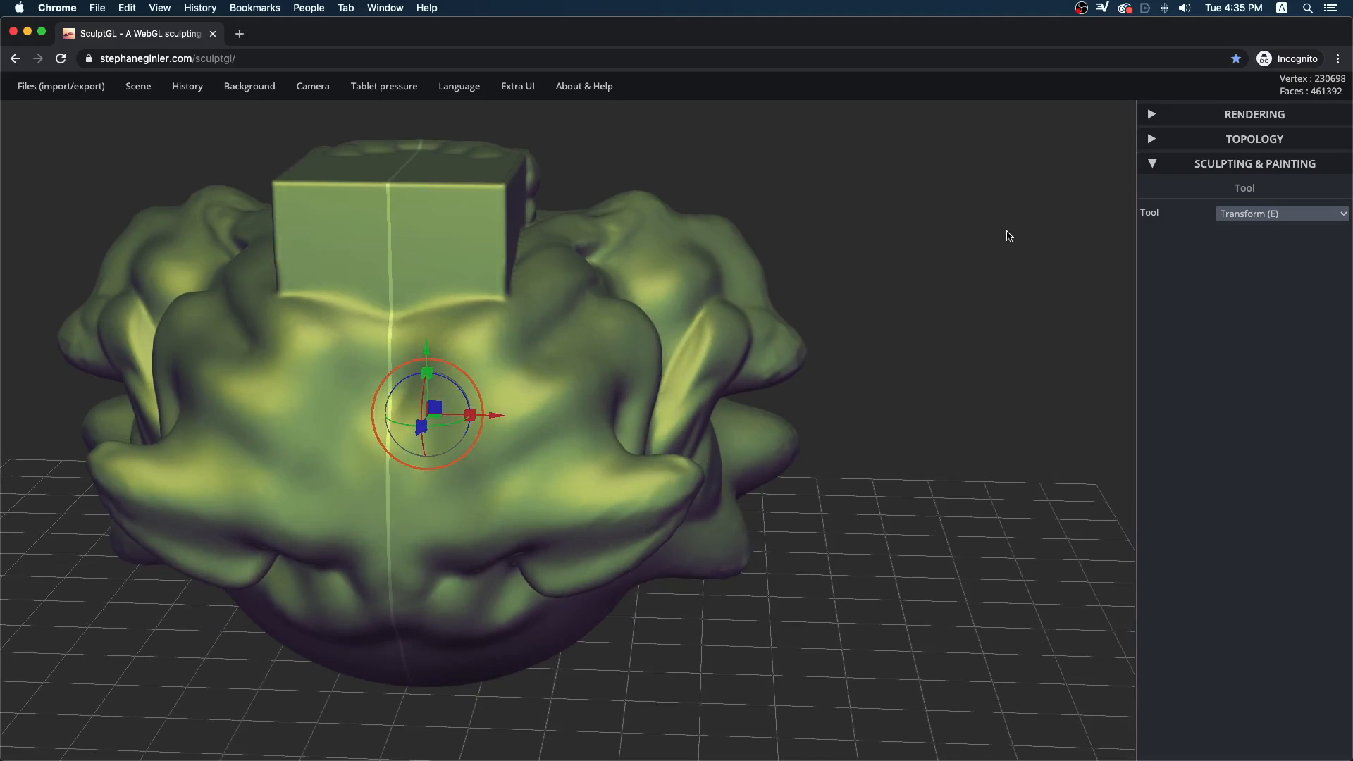